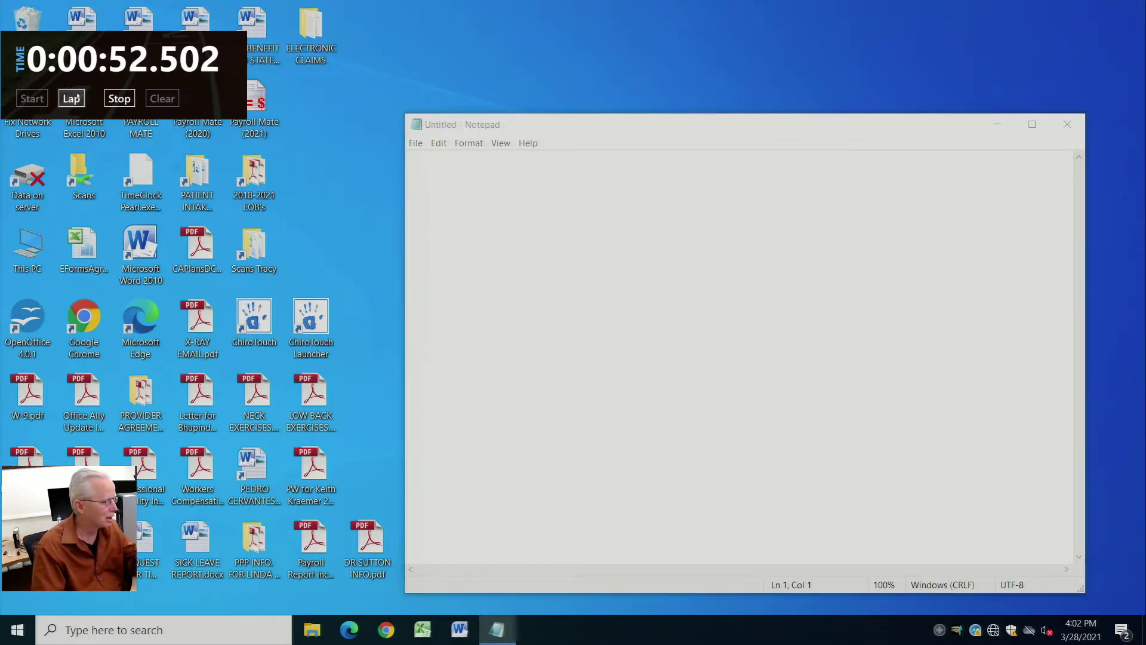
Stop the running stopwatch and close the empty Notepad window
{"action": "left_click", "coordinate": [117, 98]}
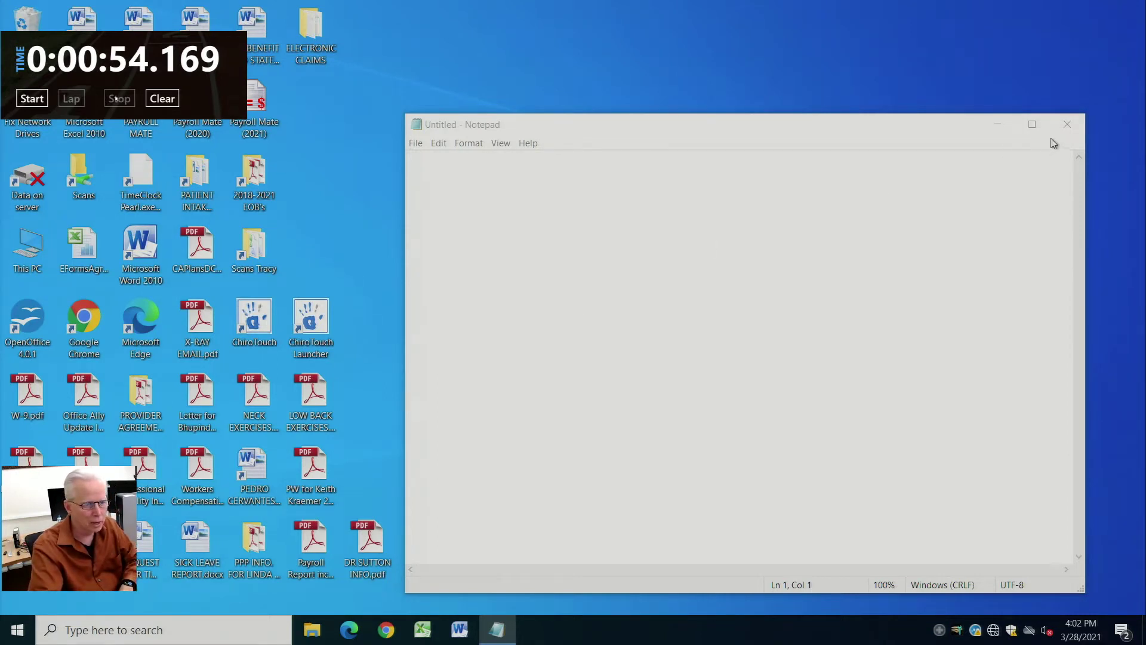
{"action": "left_click", "coordinate": [1066, 124]}
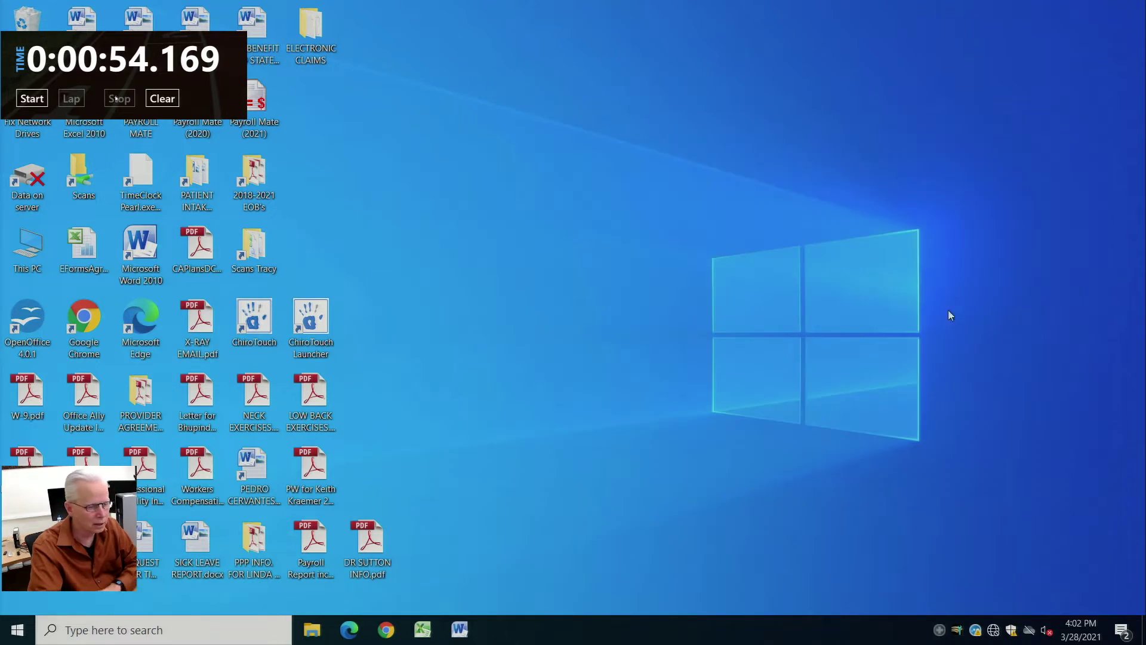
Open Task Manager and locate Service Host: Cryptographic Services among the Windows processes
{"action": "right_click", "coordinate": [761, 639]}
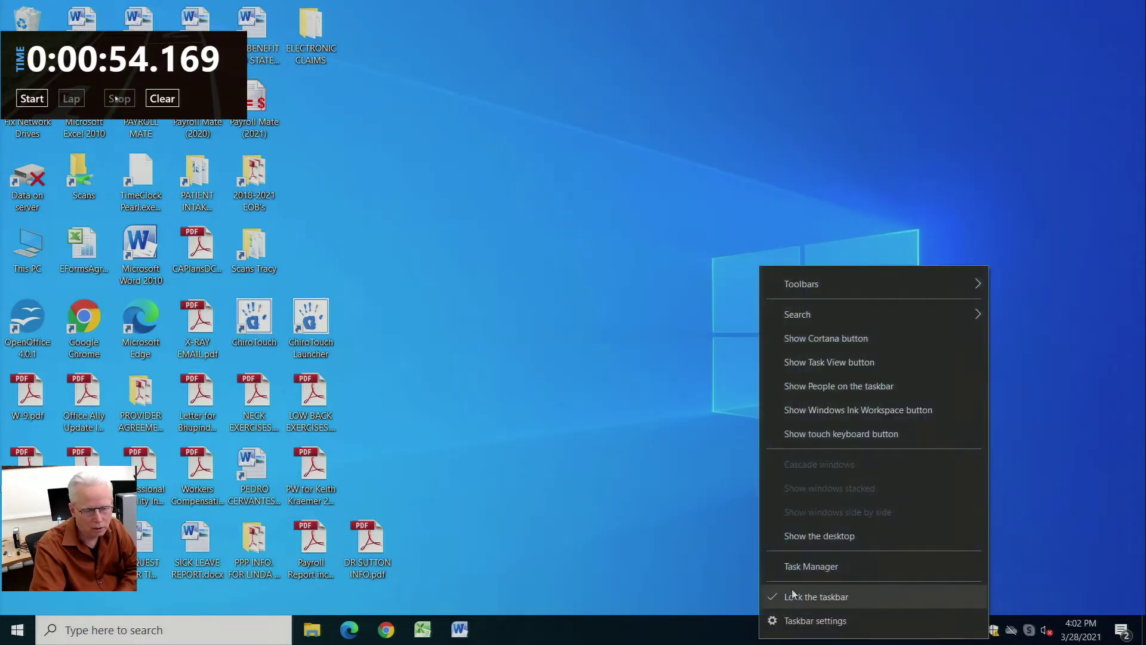
{"action": "left_click", "coordinate": [796, 567]}
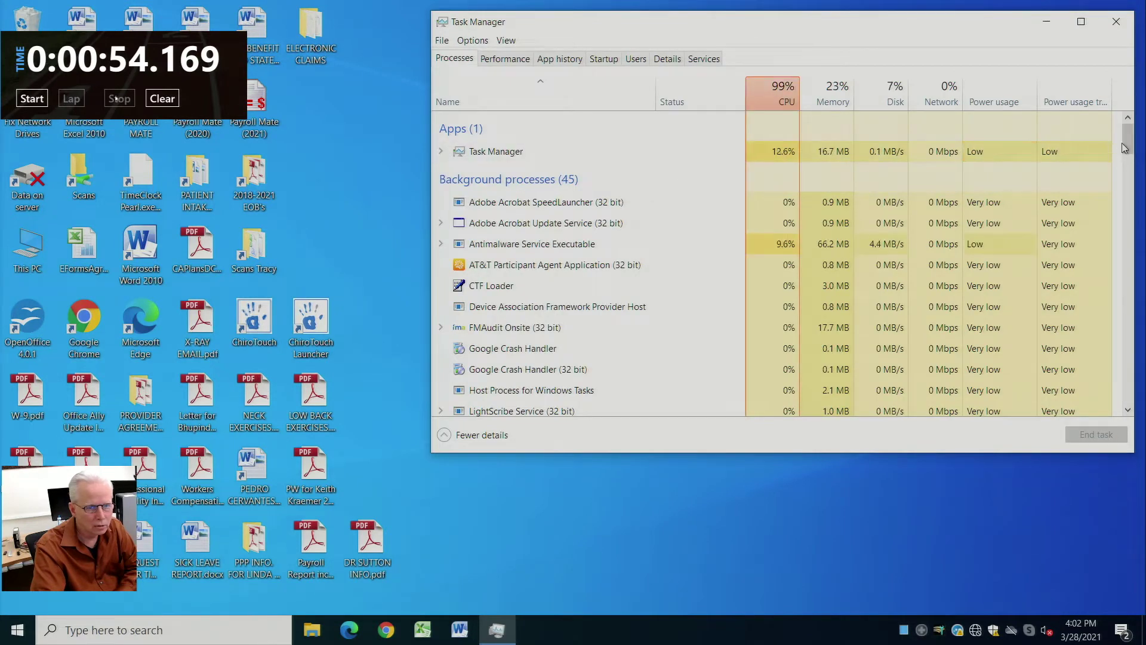
{"action": "left_click_drag", "start_coordinate": [1127, 149], "coordinate": [1140, 271]}
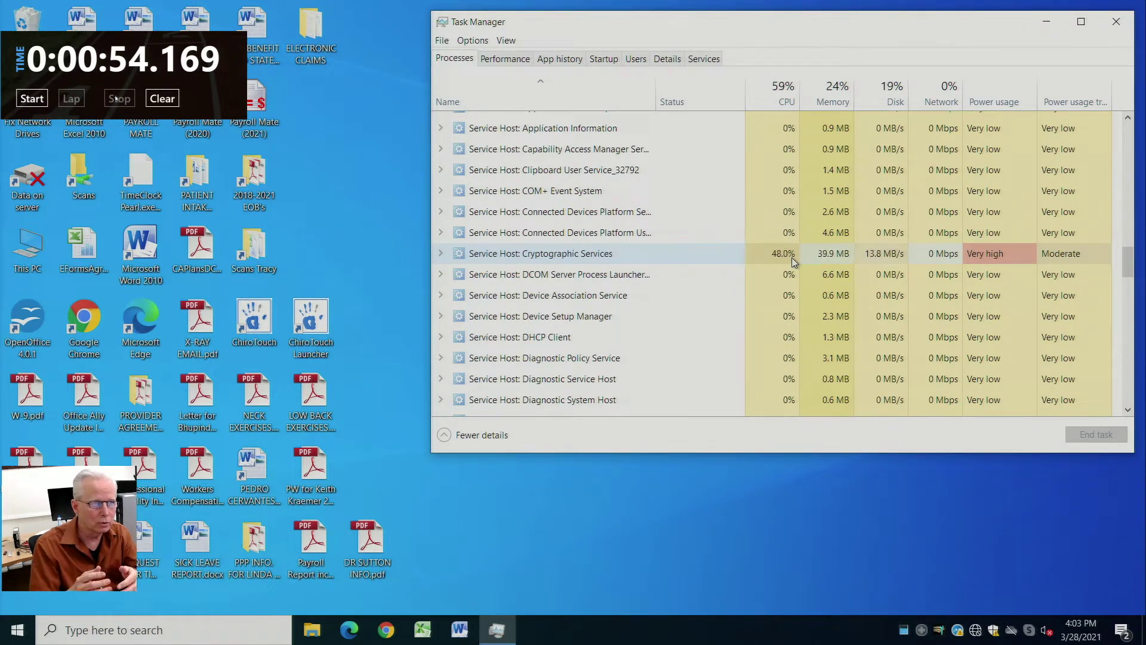
{"action": "scroll", "coordinate": [794, 261], "scroll_direction": "down", "scroll_amount": 1}
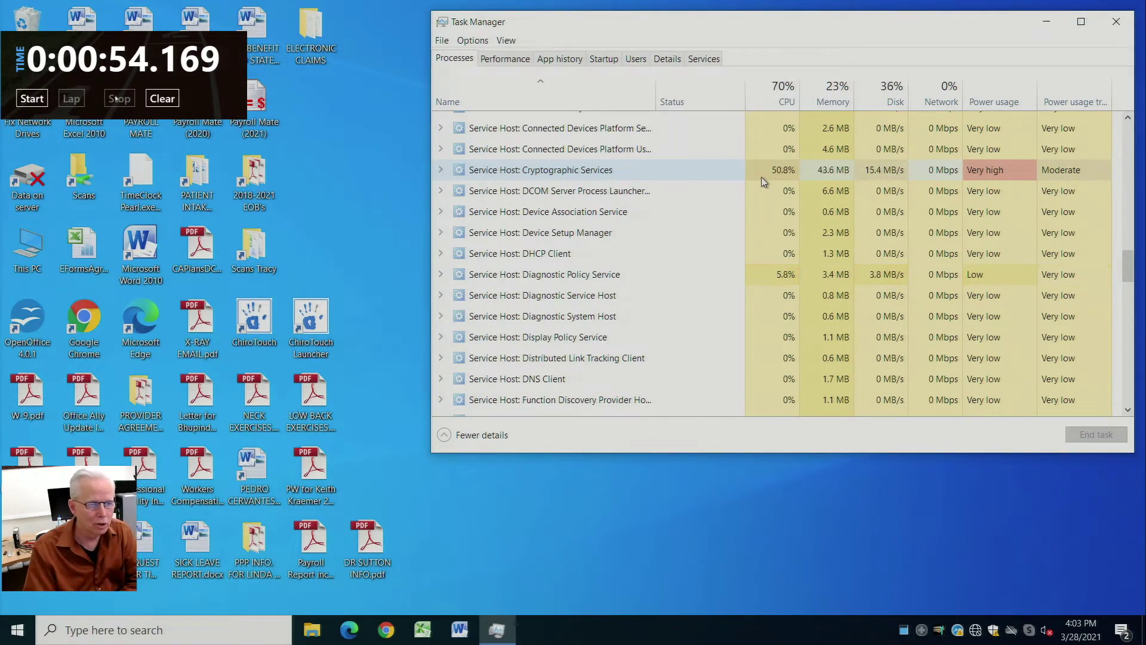
{"action": "scroll", "coordinate": [764, 182], "scroll_direction": "down", "scroll_amount": 1}
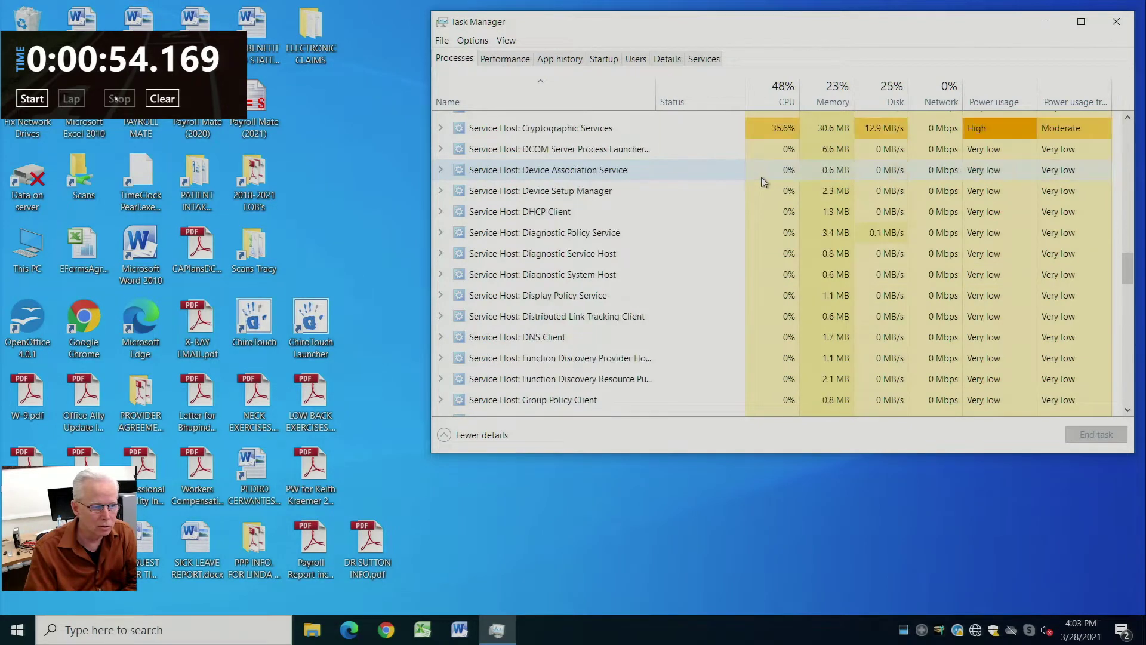
{"action": "scroll", "coordinate": [764, 182], "scroll_direction": "down", "scroll_amount": 1}
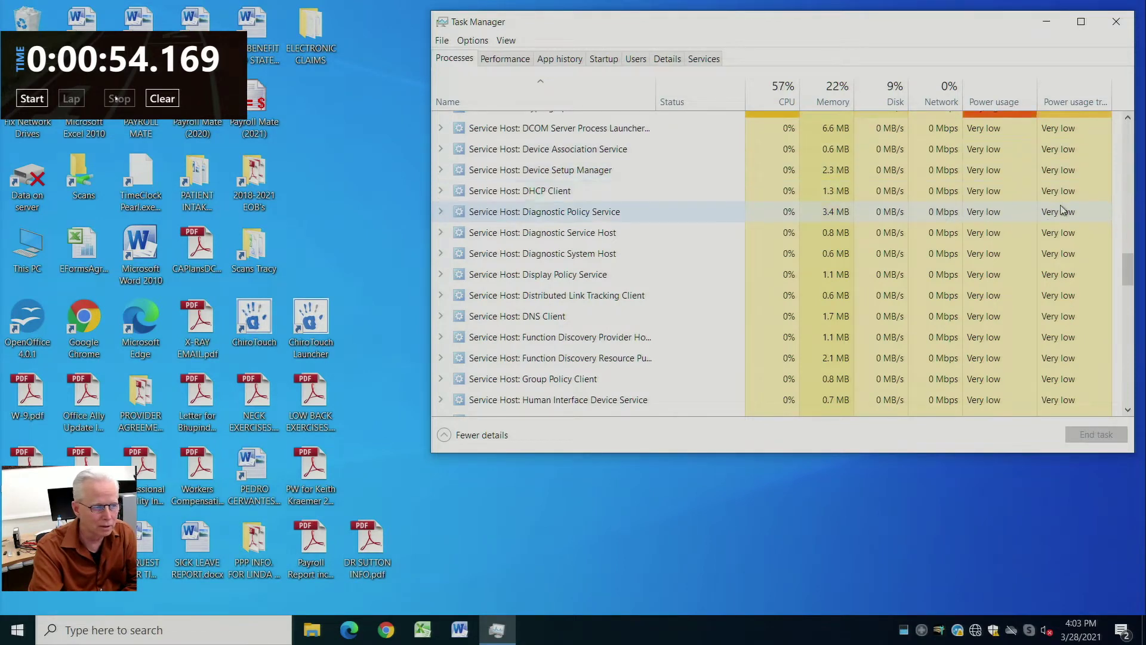
Examine the CPU, disk and power usage of Cryptographic Services compared with the neighbouring Windows processes
{"action": "left_click", "coordinate": [1128, 118]}
{"action": "left_click", "coordinate": [1128, 118]}
{"action": "left_click", "coordinate": [1128, 118]}
{"action": "left_click", "coordinate": [1128, 118]}
{"action": "left_click", "coordinate": [1128, 118]}
{"action": "left_click", "coordinate": [1128, 118]}
{"action": "left_click", "coordinate": [1128, 118]}
{"action": "left_click", "coordinate": [1128, 118]}
{"action": "left_click", "coordinate": [1128, 118]}
{"action": "left_click", "coordinate": [1128, 118]}
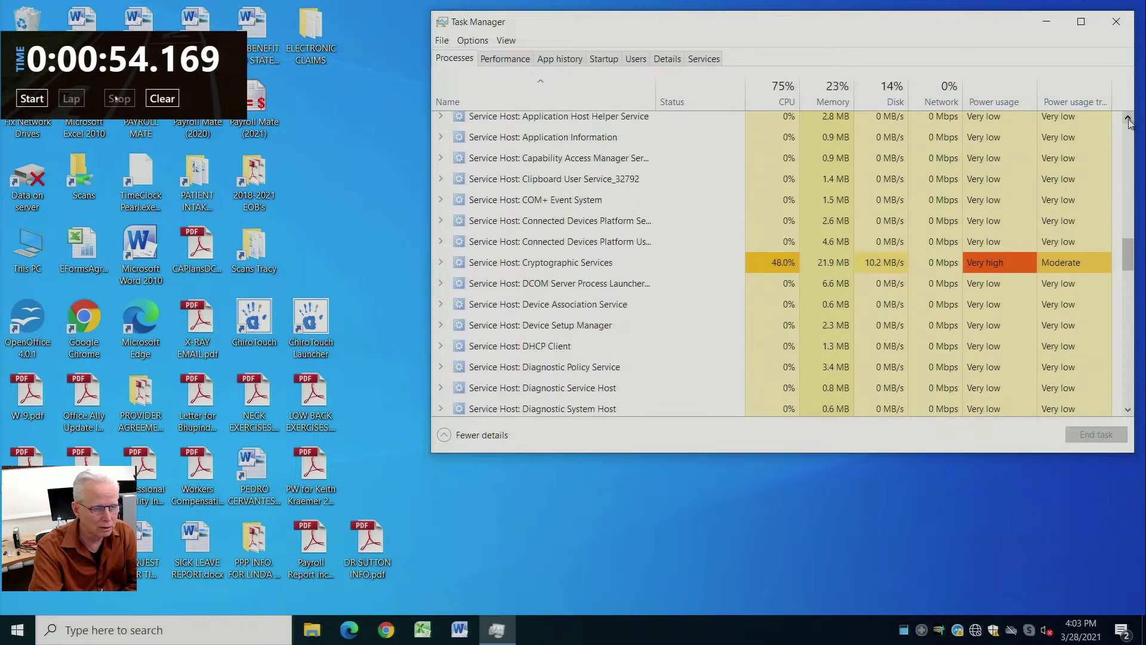
{"action": "scroll", "coordinate": [789, 270], "scroll_direction": "up", "scroll_amount": 1}
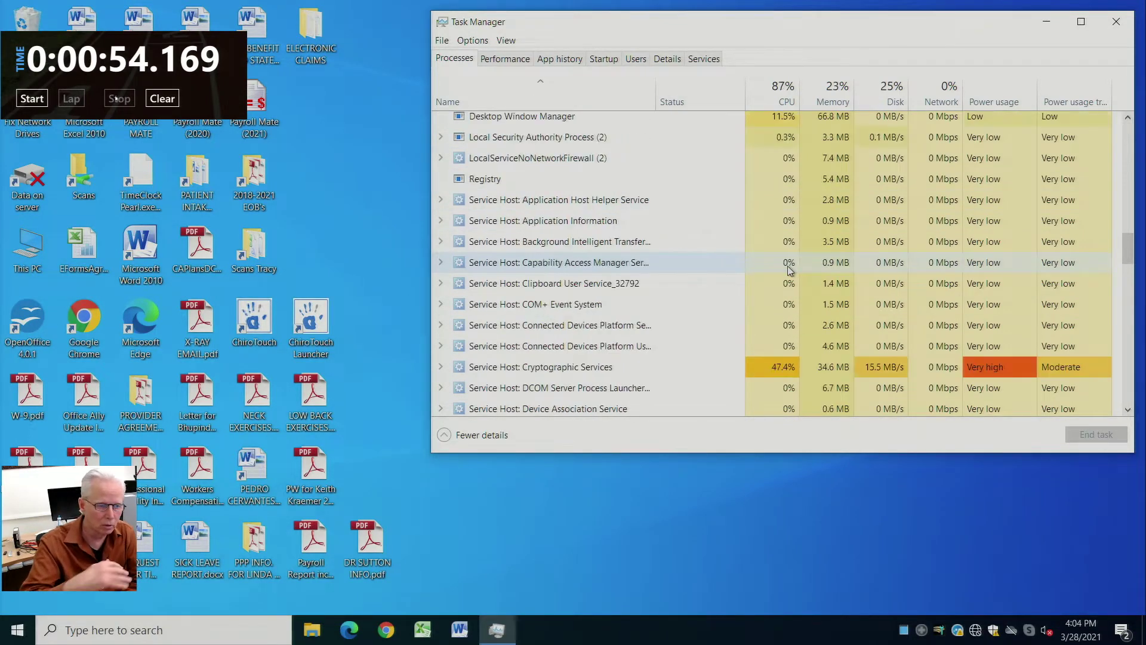
{"action": "scroll", "coordinate": [789, 270], "scroll_direction": "down", "scroll_amount": 1}
{"action": "scroll", "coordinate": [789, 269], "scroll_direction": "down", "scroll_amount": 1}
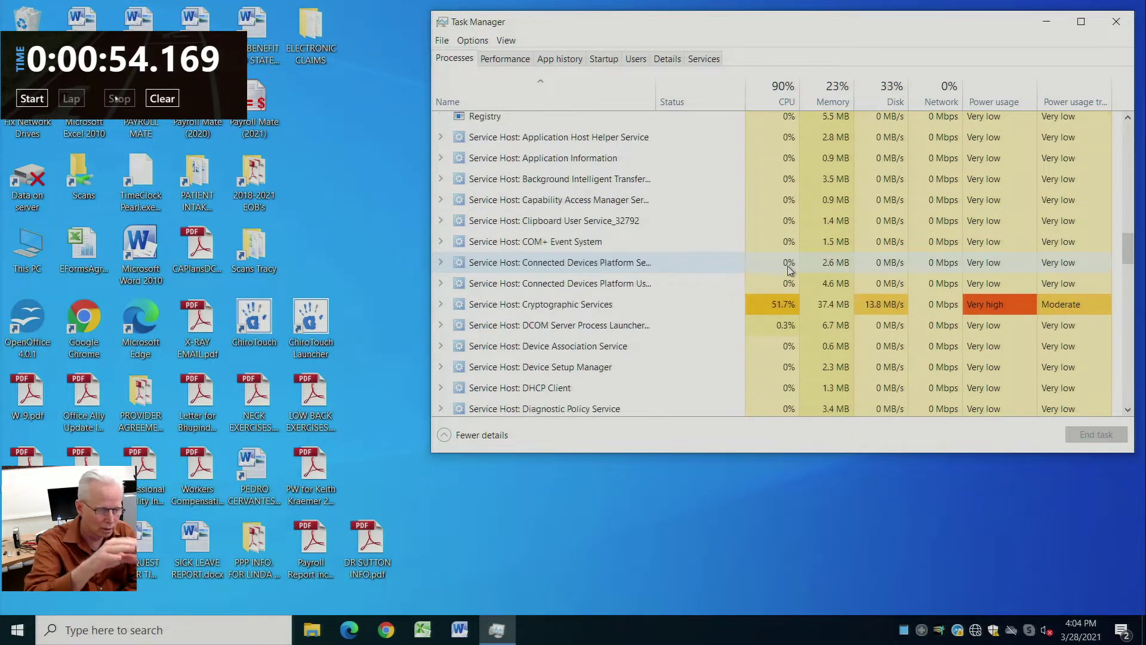
{"action": "scroll", "coordinate": [788, 270], "scroll_direction": "up", "scroll_amount": 1}
{"action": "scroll", "coordinate": [789, 270], "scroll_direction": "down", "scroll_amount": 1}
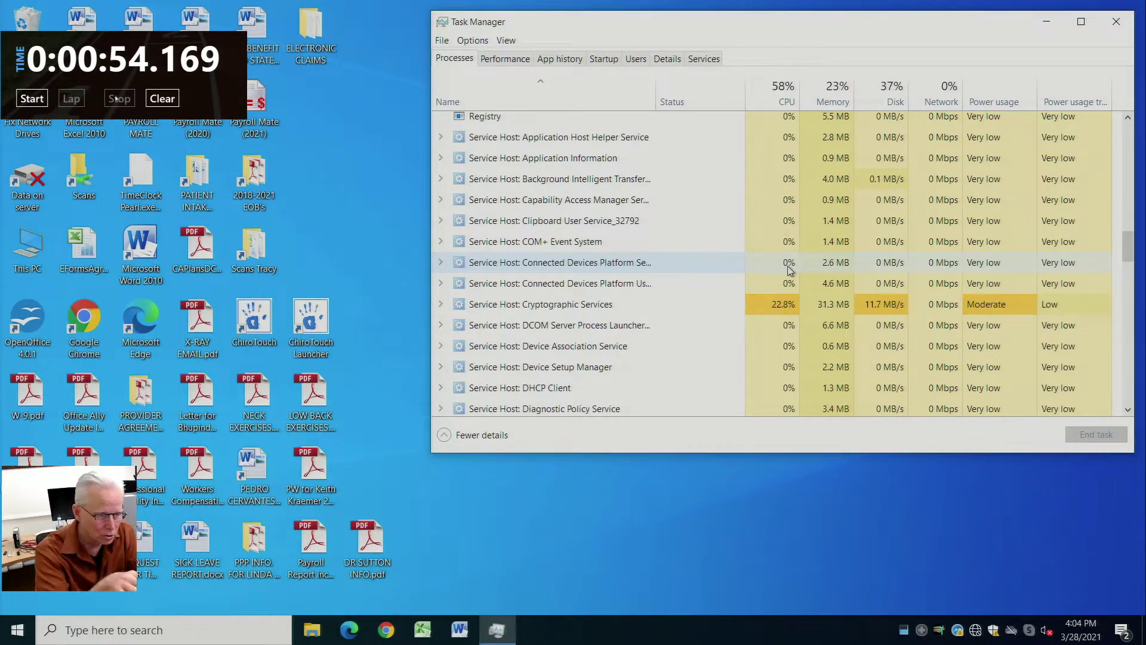
{"action": "scroll", "coordinate": [789, 269], "scroll_direction": "up", "scroll_amount": 1}
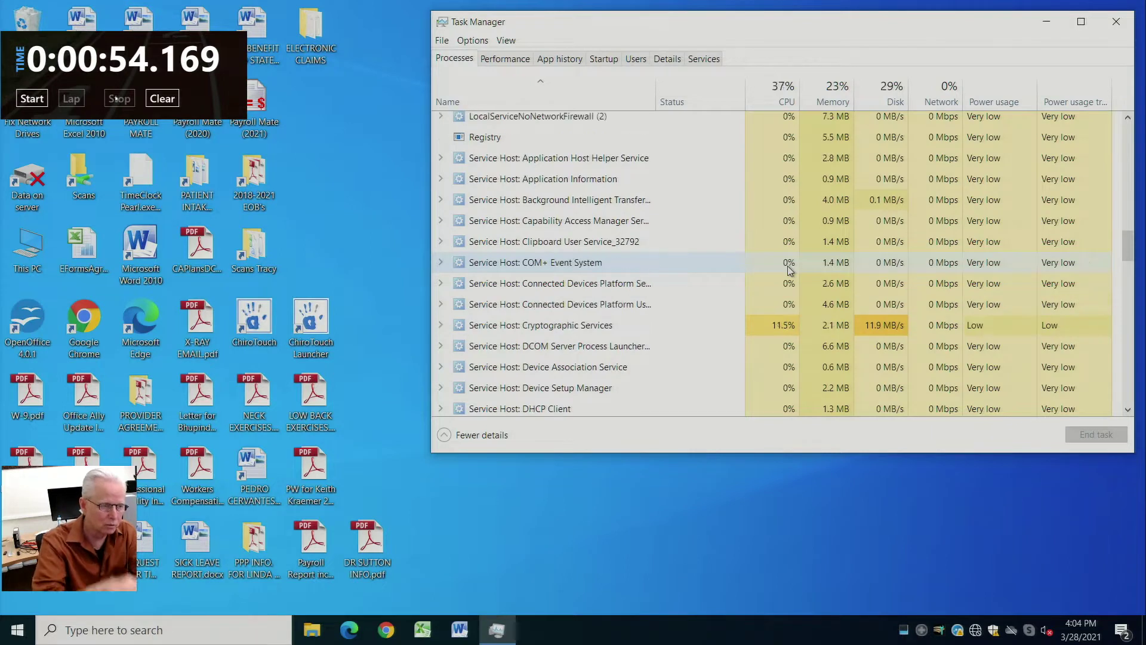
Select the Service Host: Cryptographic Services process and monitor how its resource use develops
{"action": "left_click", "coordinate": [608, 333]}
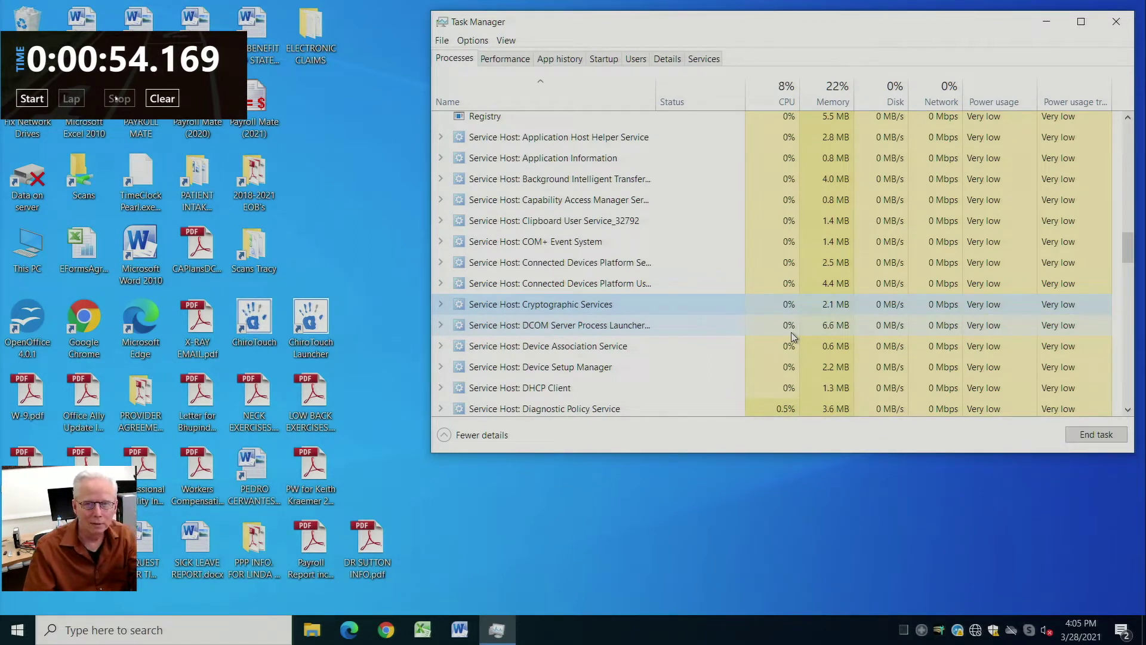
{"action": "scroll", "coordinate": [793, 337], "scroll_direction": "up", "scroll_amount": 2}
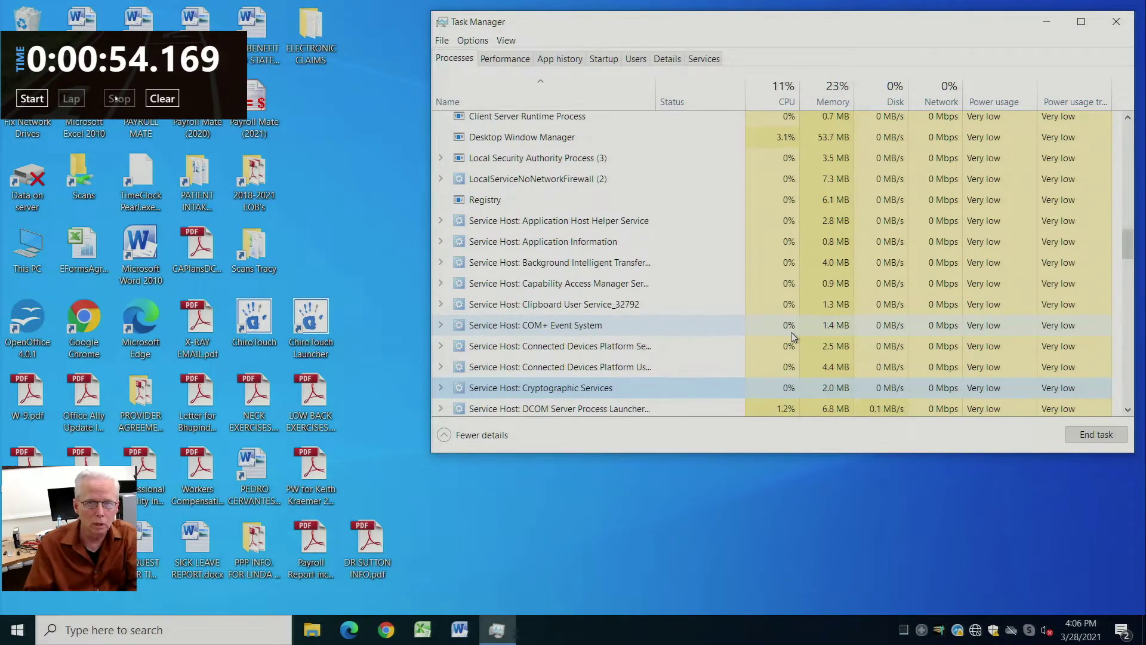
{"action": "scroll", "coordinate": [794, 337], "scroll_direction": "up", "scroll_amount": 1}
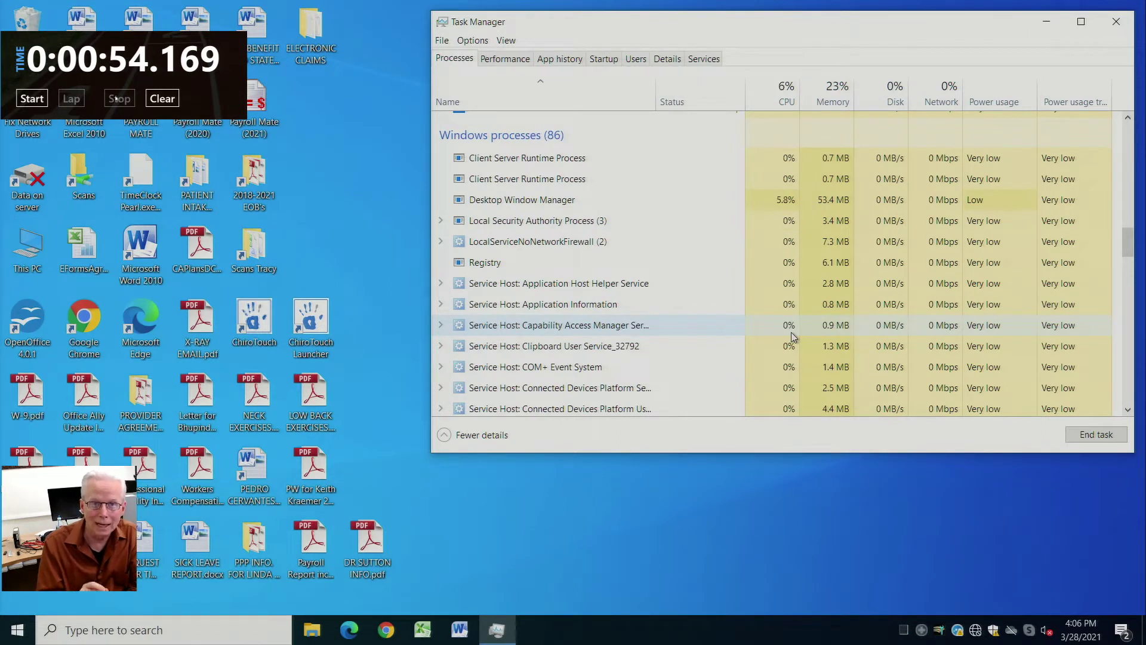
{"action": "scroll", "coordinate": [793, 337], "scroll_direction": "down", "scroll_amount": 1}
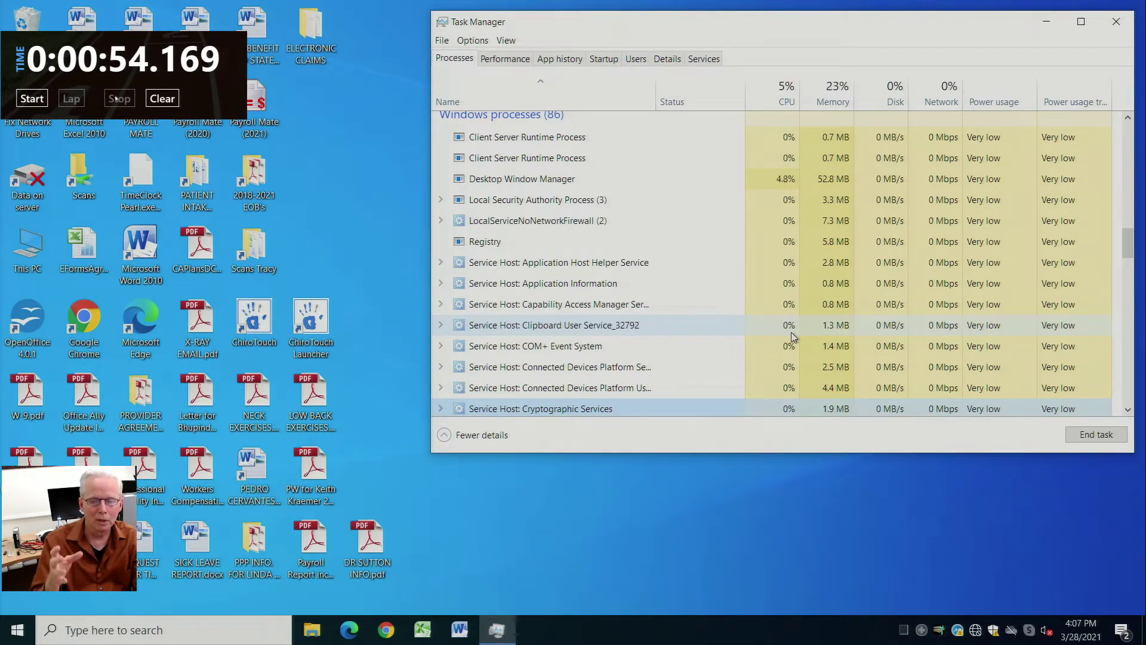
{"action": "scroll", "coordinate": [793, 337], "scroll_direction": "down", "scroll_amount": 1}
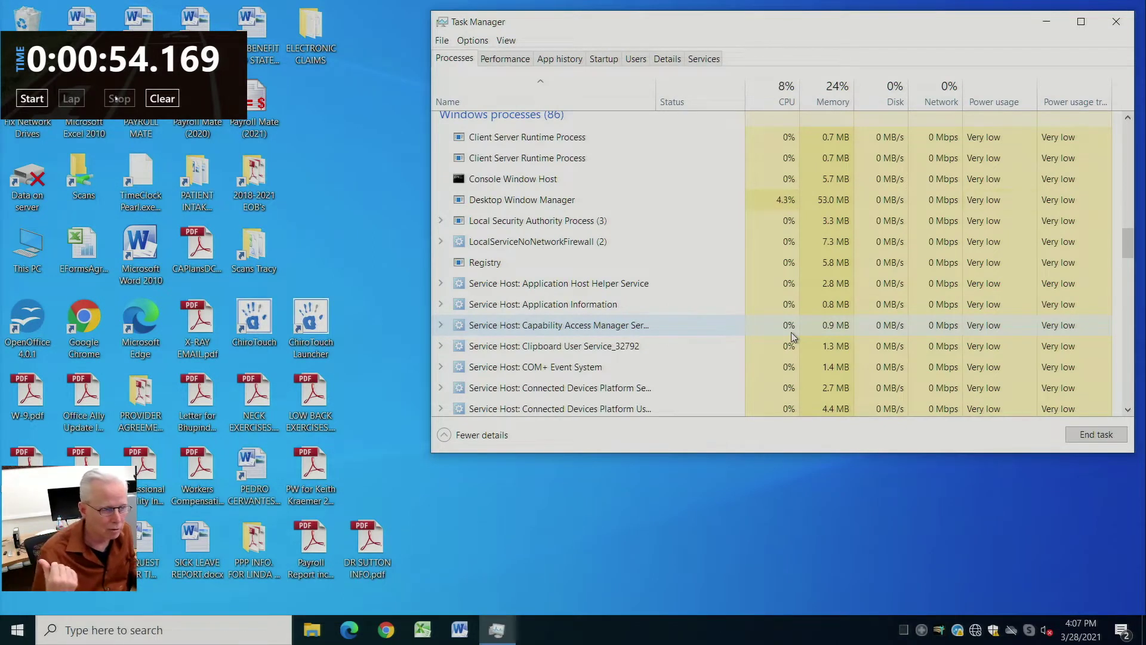
{"action": "scroll", "coordinate": [793, 337], "scroll_direction": "down", "scroll_amount": 1}
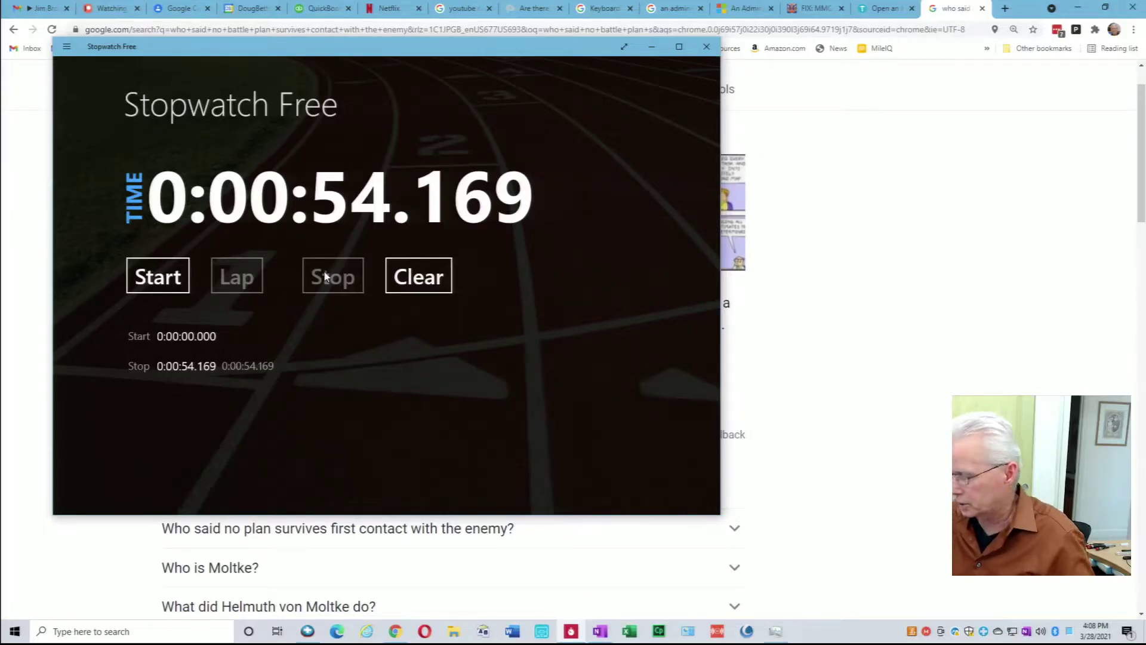
Minimize the stopwatch and open the bookmarked "cryptographic services" Google search from the YouTube Tools bookmarks in a new Chrome tab
{"action": "left_click", "coordinate": [651, 47]}
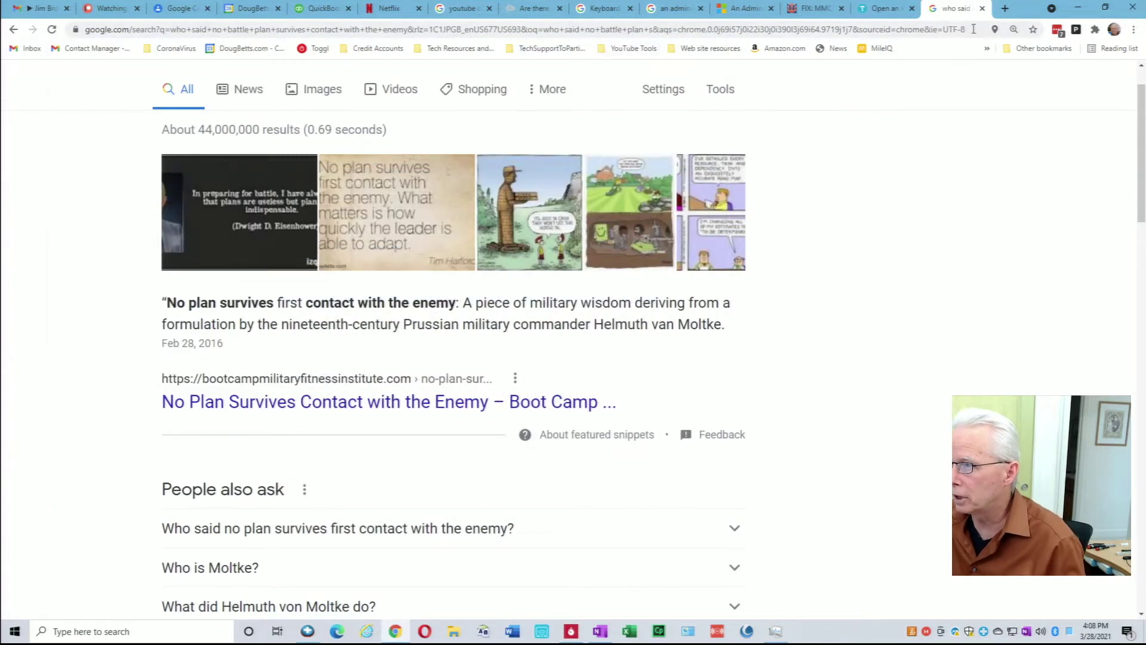
{"action": "left_click", "coordinate": [1005, 10]}
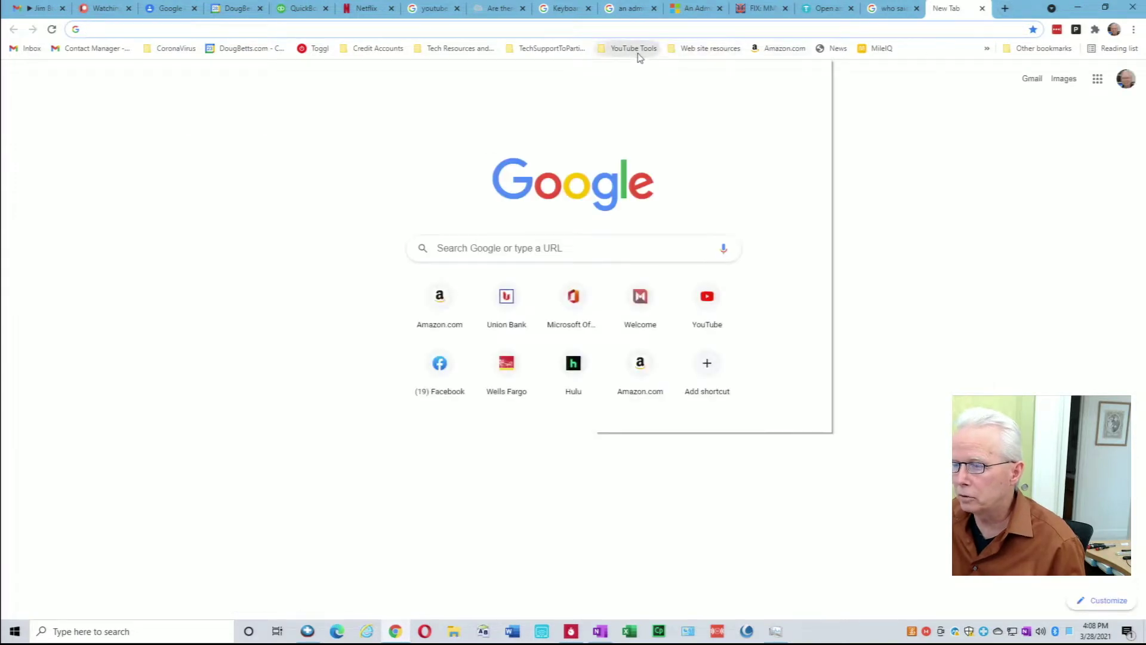
{"action": "left_click", "coordinate": [638, 50]}
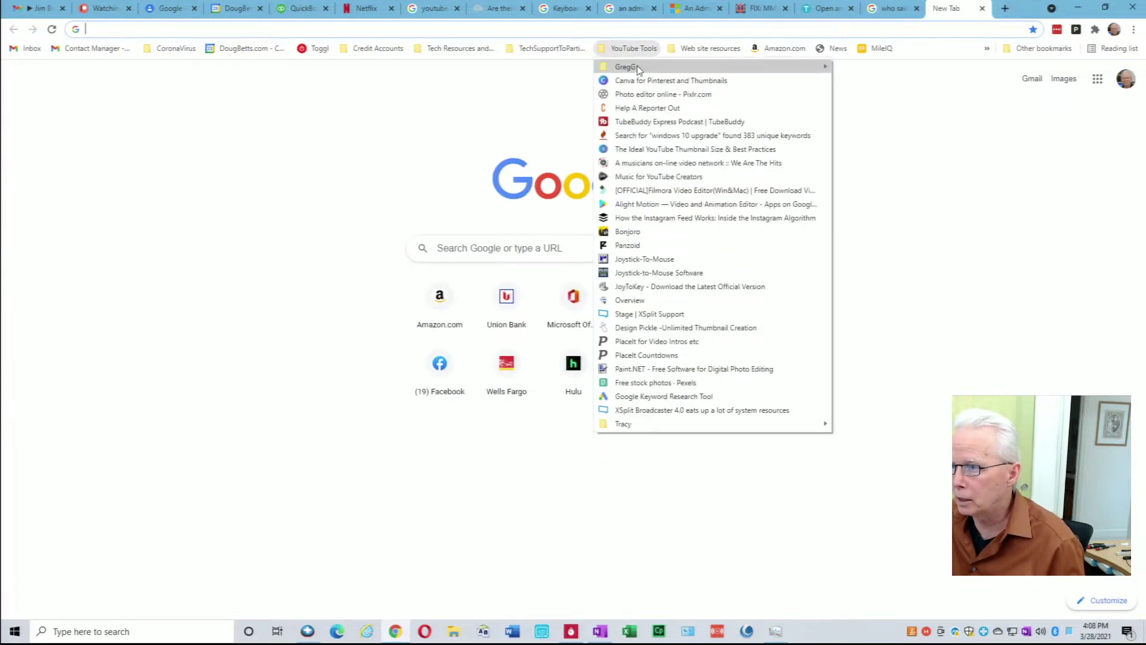
{"action": "mouse_move", "coordinate": [639, 68]}
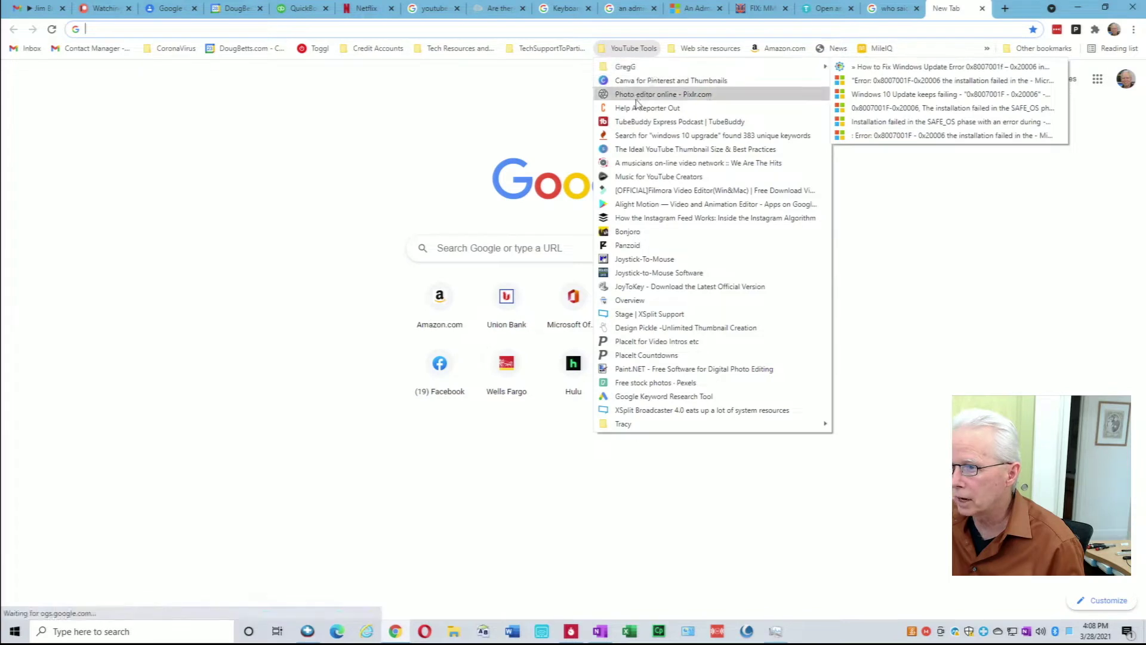
{"action": "mouse_move", "coordinate": [644, 426]}
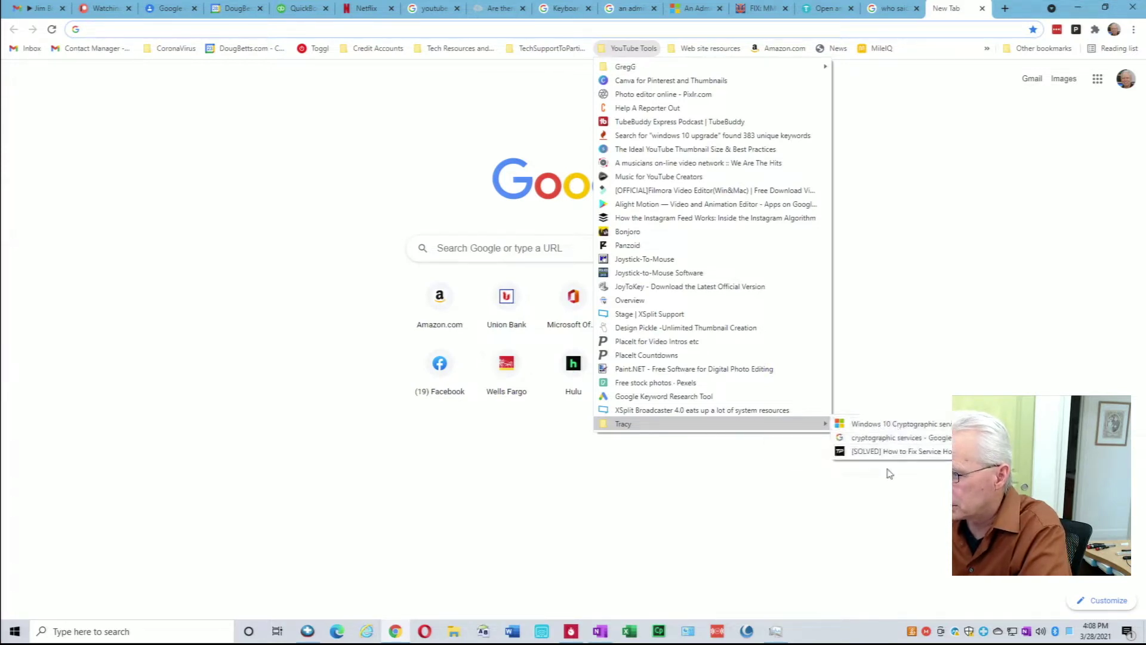
{"action": "left_click", "coordinate": [895, 438]}
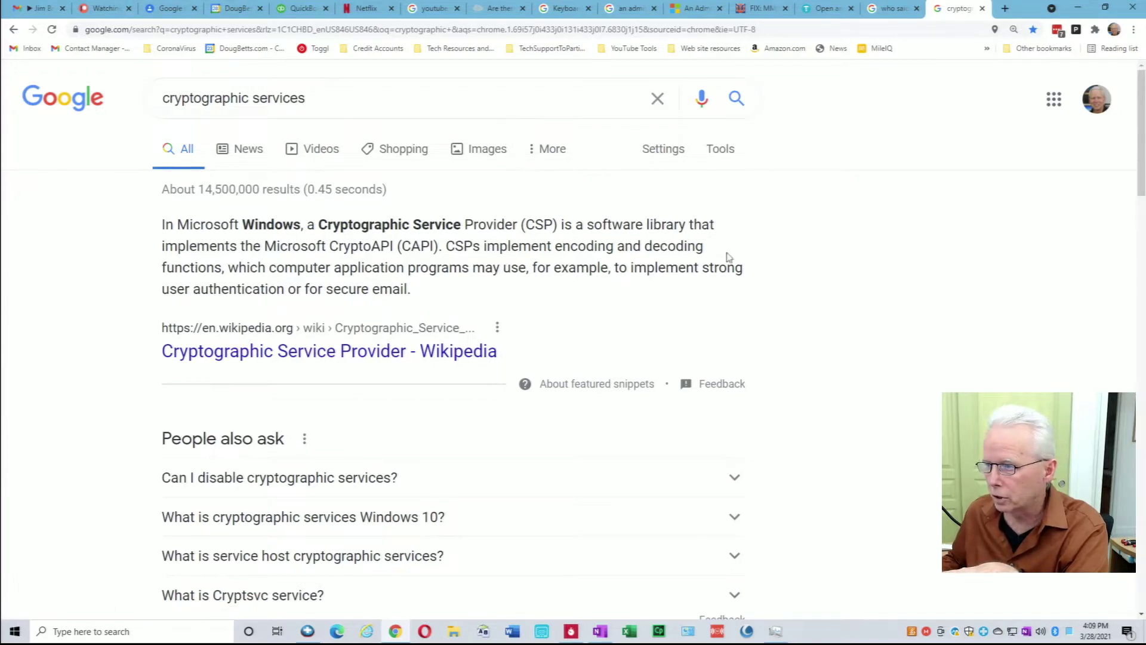
Look through the search results and open "Windows 10 Cryptographic service high disk usage" from docs.microsoft.com in a new tab, bringing it into view
{"action": "scroll", "coordinate": [1141, 164], "scroll_direction": "down", "scroll_amount": 2}
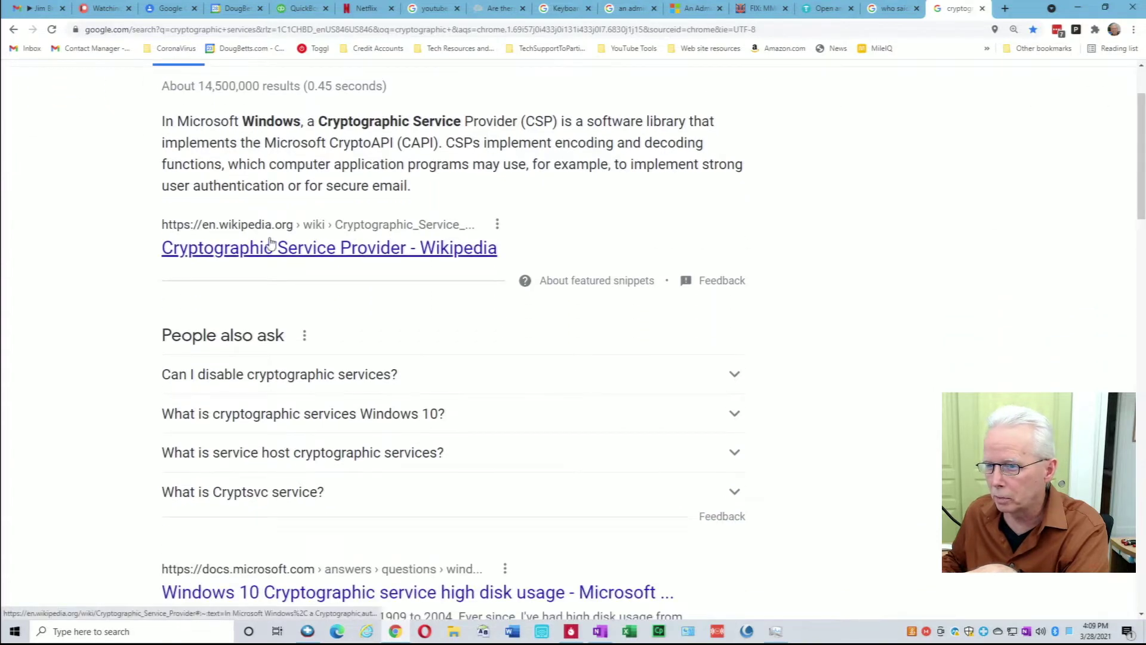
{"action": "left_click_drag", "start_coordinate": [1129, 188], "coordinate": [1127, 291]}
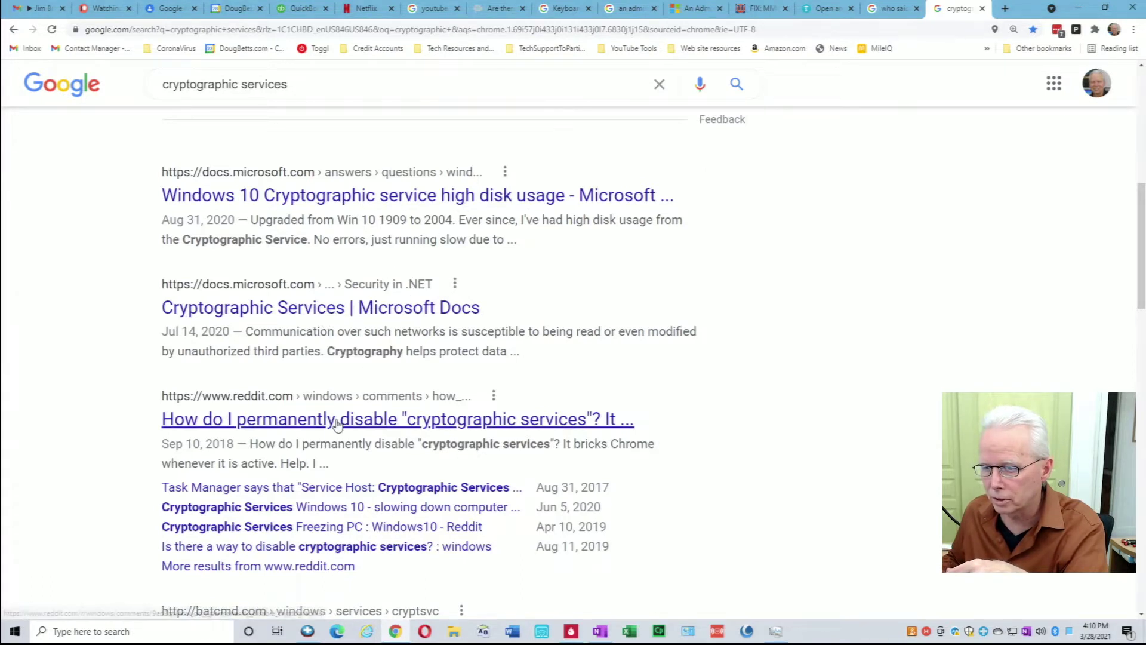
{"action": "left_click_drag", "start_coordinate": [1143, 283], "coordinate": [1143, 347]}
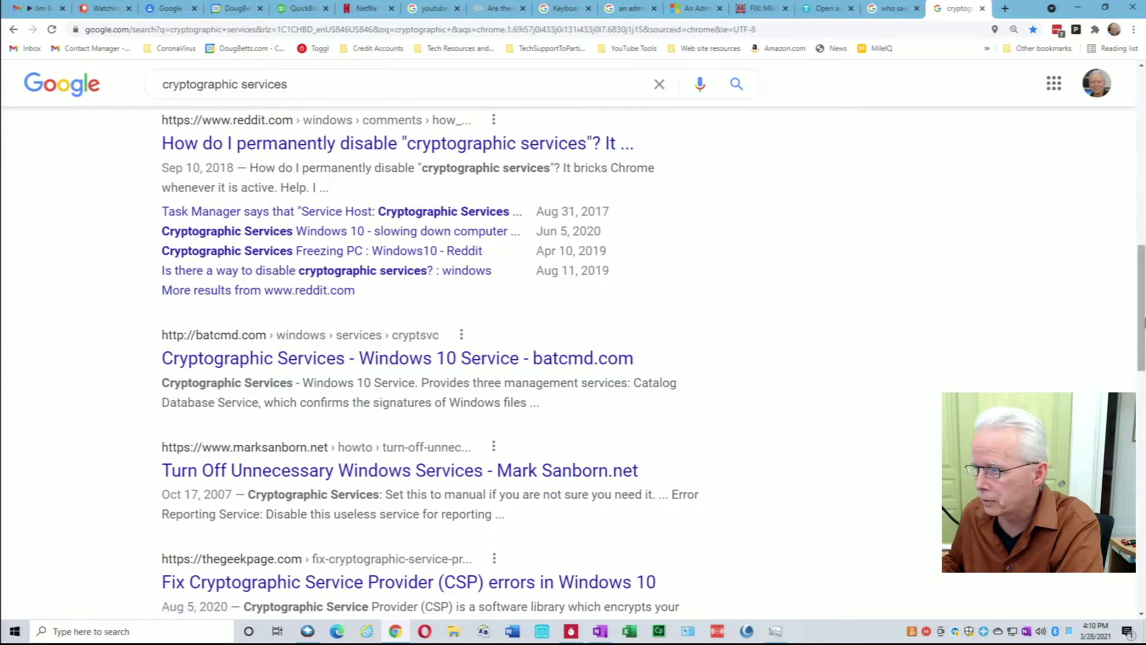
{"action": "left_click_drag", "start_coordinate": [1141, 316], "coordinate": [1141, 241]}
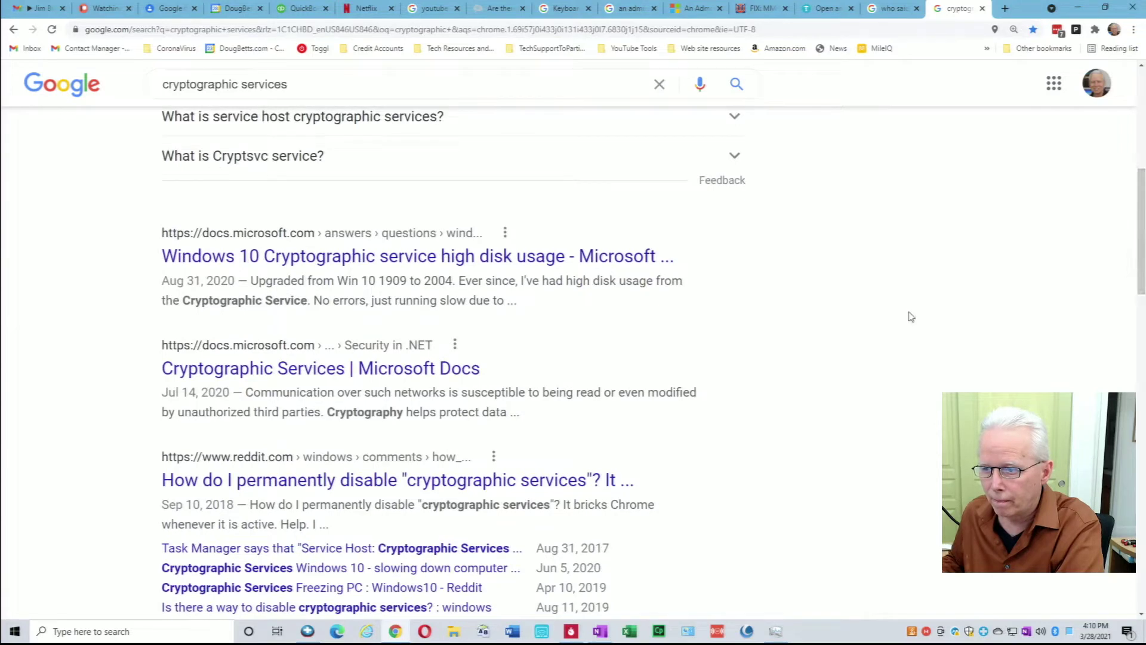
{"action": "right_click", "coordinate": [420, 262]}
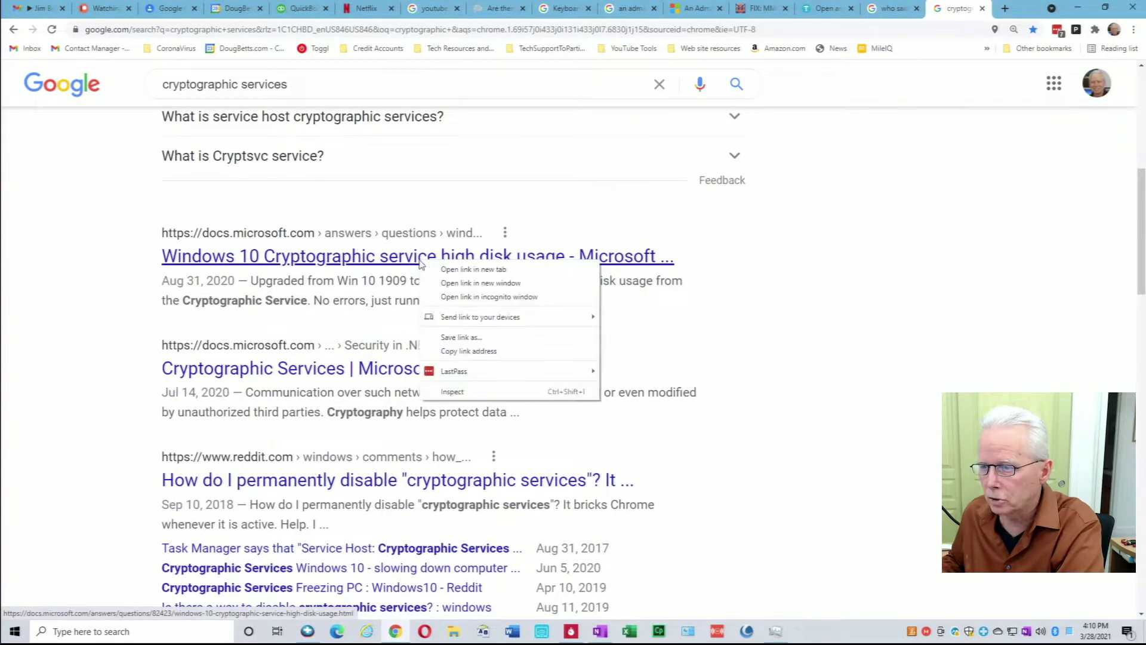
{"action": "left_click", "coordinate": [451, 269]}
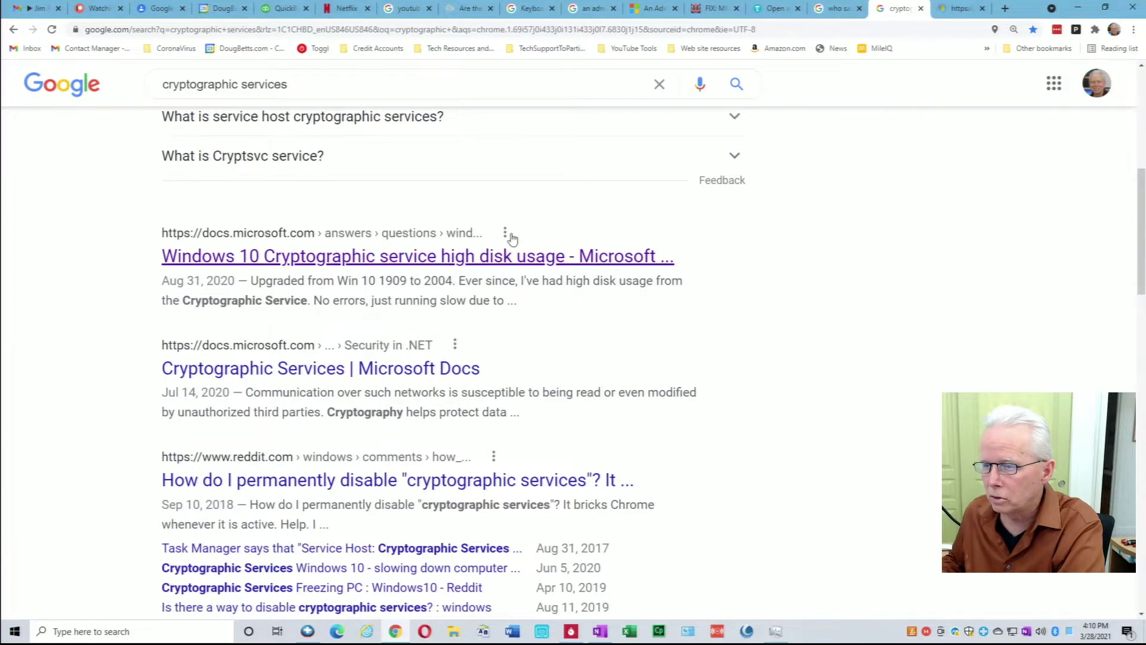
{"action": "left_click", "coordinate": [947, 12]}
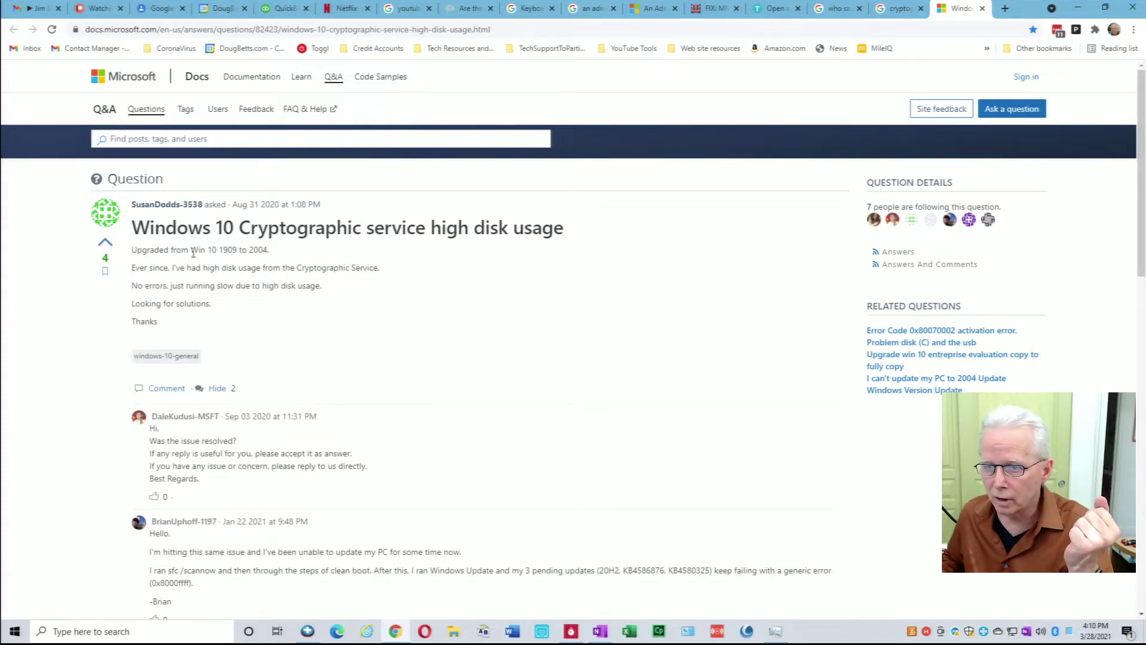
Read the Microsoft Q&A question on Cryptographic Service high disk usage, highlighting its lines, and continue to the comments
{"action": "left_click_drag", "start_coordinate": [145, 251], "coordinate": [260, 247]}
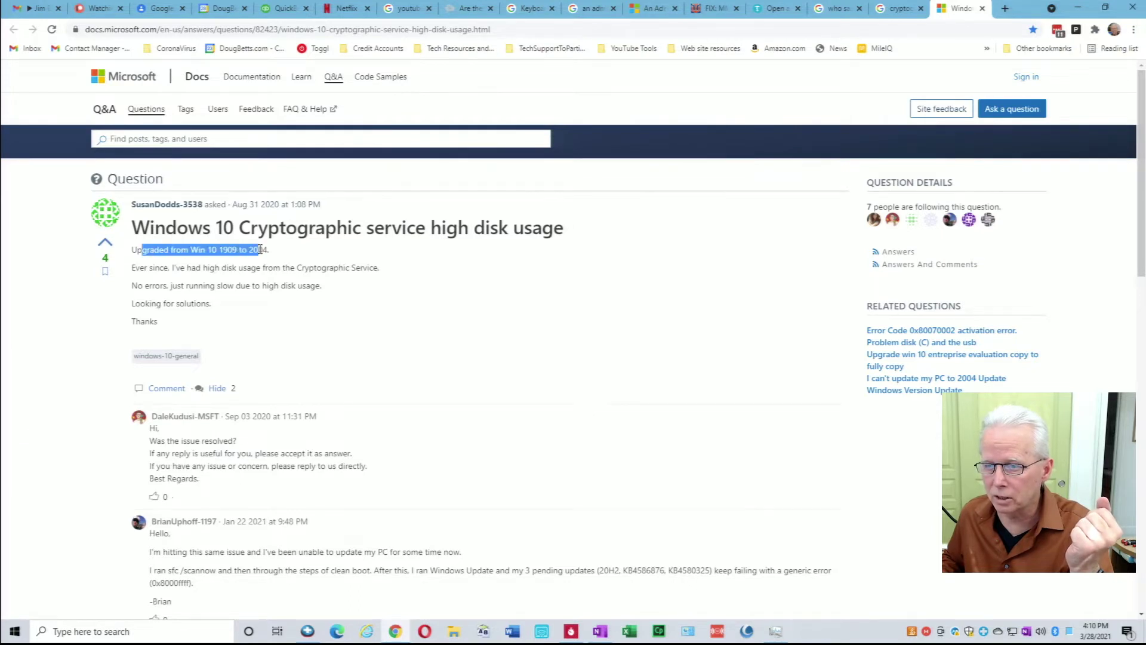
{"action": "left_click_drag", "start_coordinate": [174, 268], "coordinate": [315, 268]}
{"action": "left_click_drag", "start_coordinate": [170, 287], "coordinate": [296, 287]}
{"action": "left_click_drag", "start_coordinate": [147, 305], "coordinate": [218, 317]}
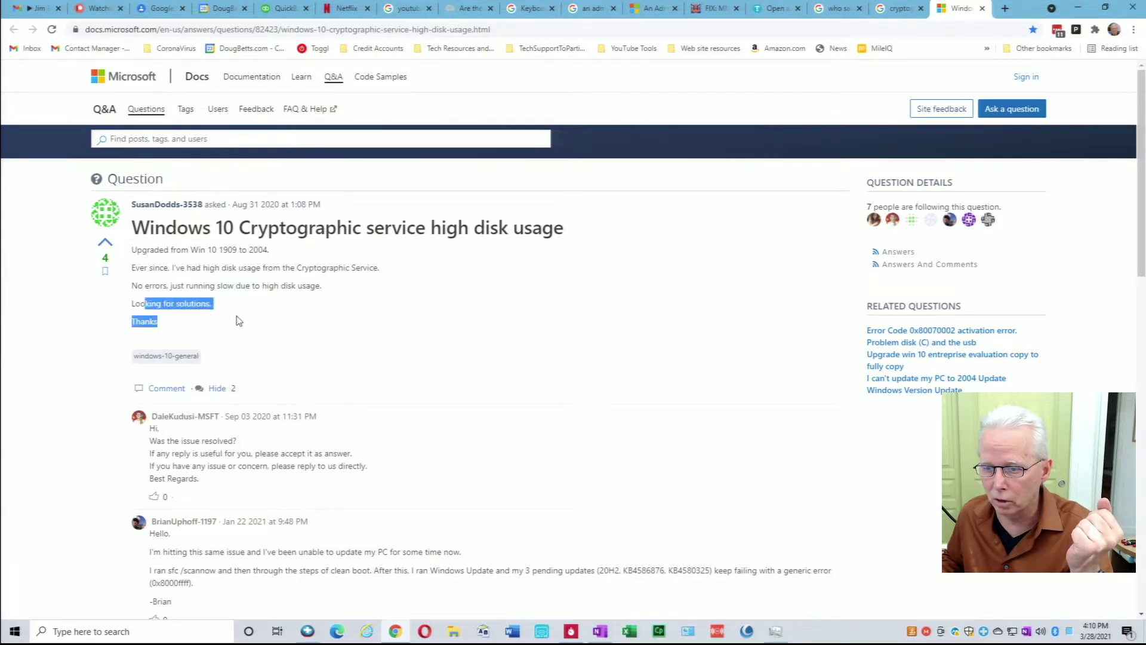
{"action": "scroll", "coordinate": [333, 338], "scroll_direction": "down", "scroll_amount": 1}
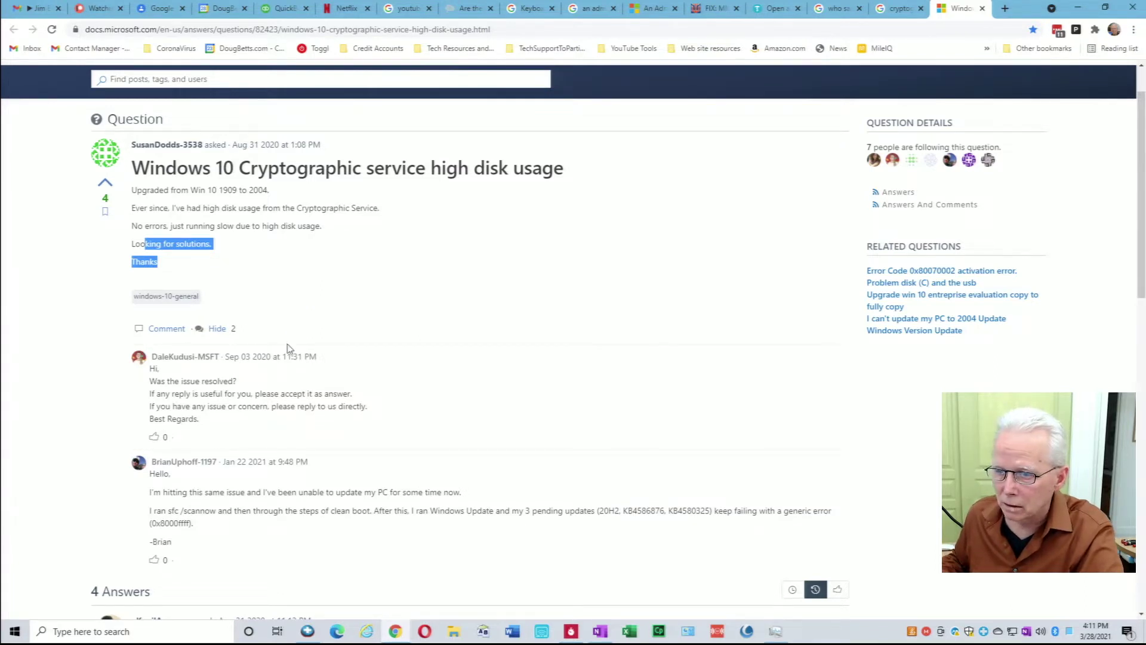
Read the comments under the question and the first answer, which suggests a System File Checker scan and a clean boot
{"action": "scroll", "coordinate": [282, 477], "scroll_direction": "down", "scroll_amount": 2}
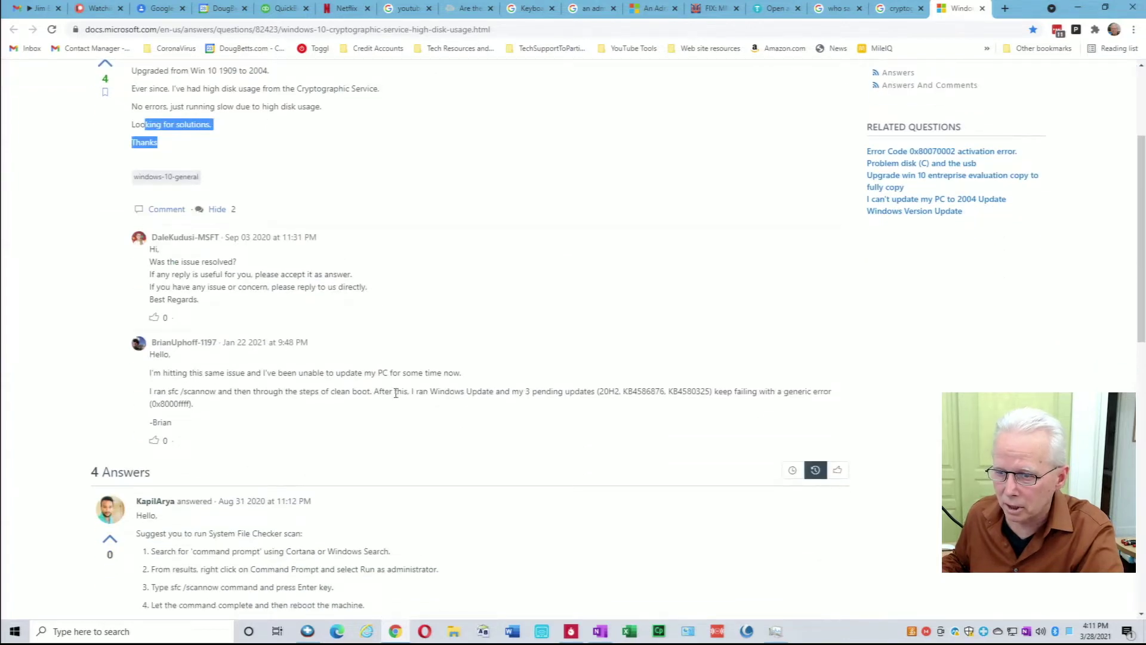
{"action": "middle_click", "coordinate": [345, 375]}
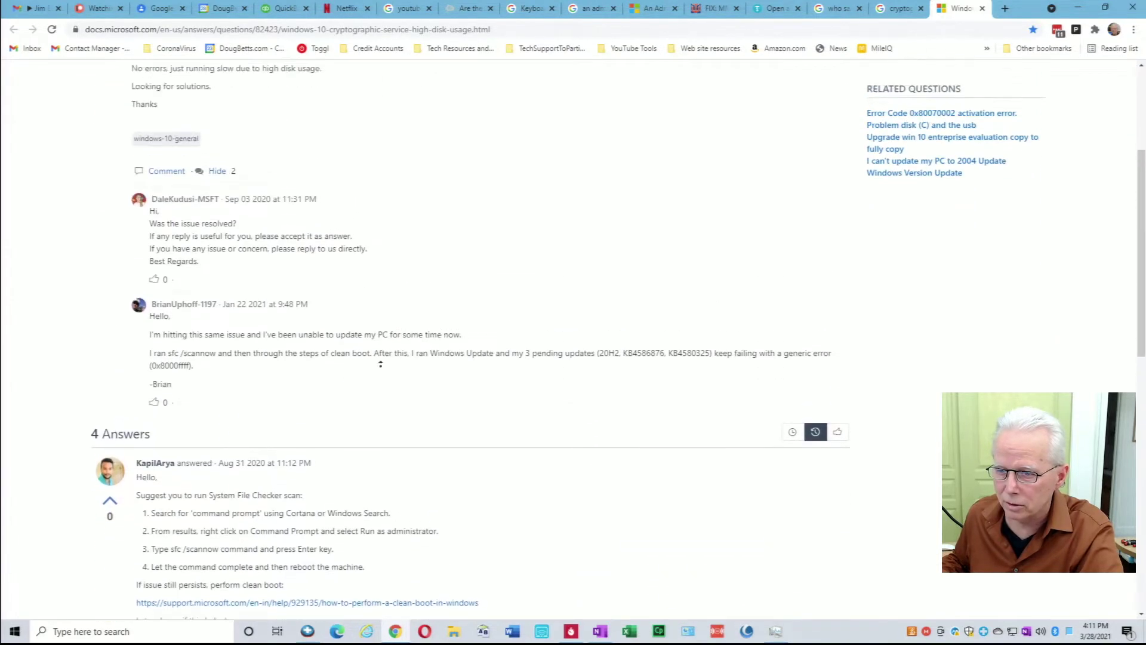
{"action": "scroll", "coordinate": [411, 384], "scroll_direction": "up", "scroll_amount": 4}
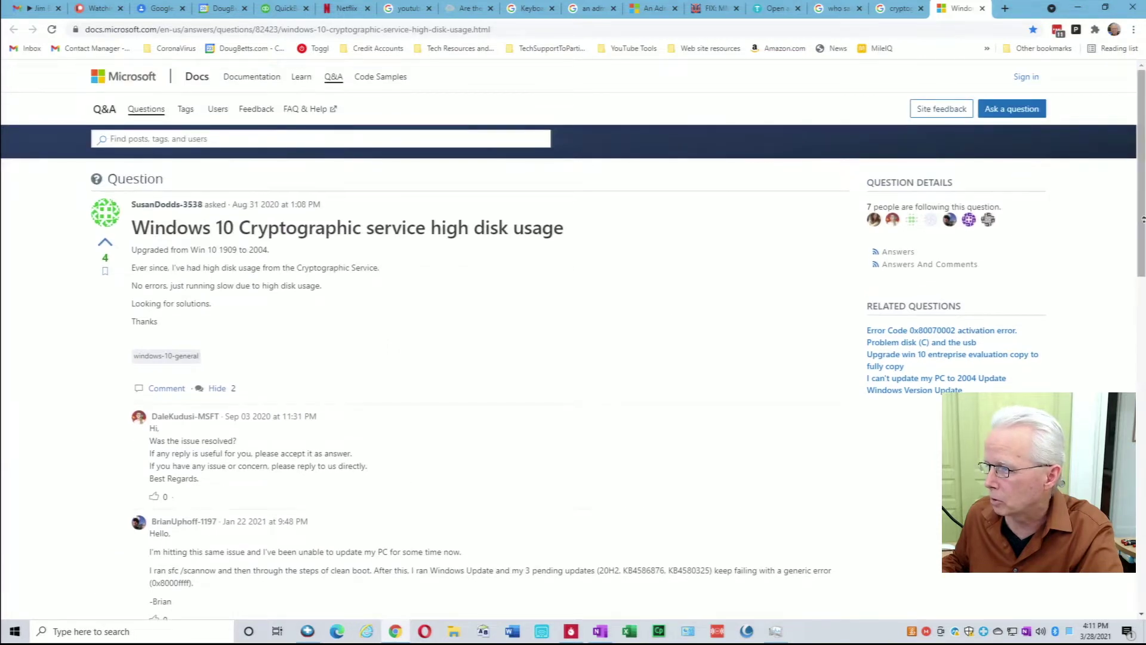
{"action": "left_click_drag", "start_coordinate": [1141, 229], "coordinate": [1141, 389]}
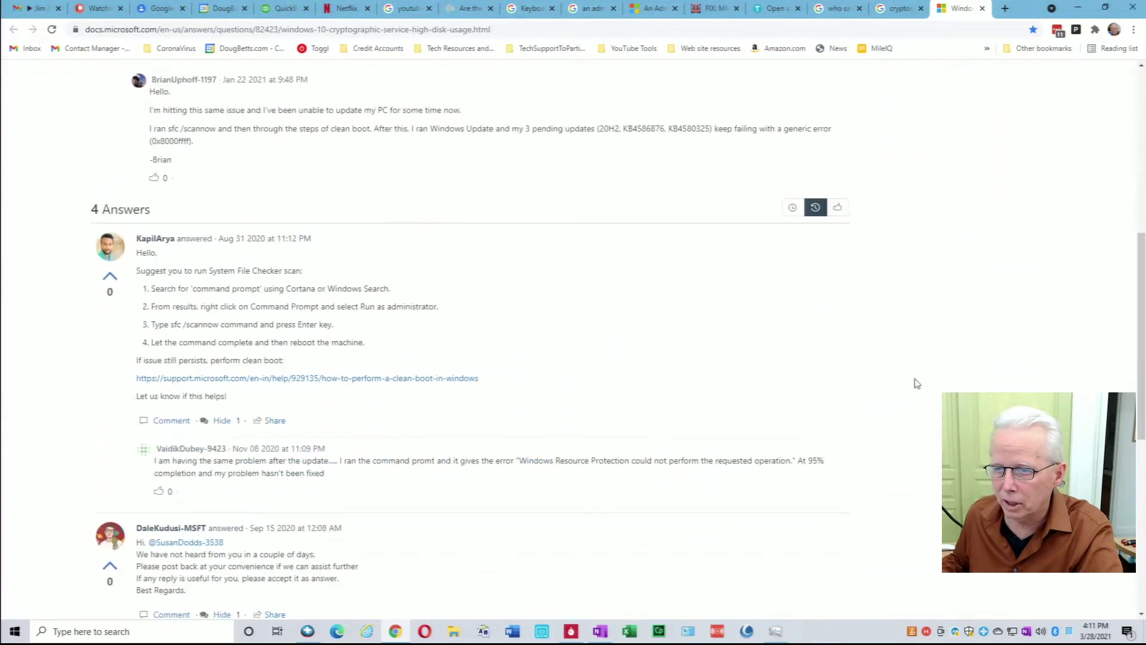
{"action": "middle_click", "coordinate": [299, 340]}
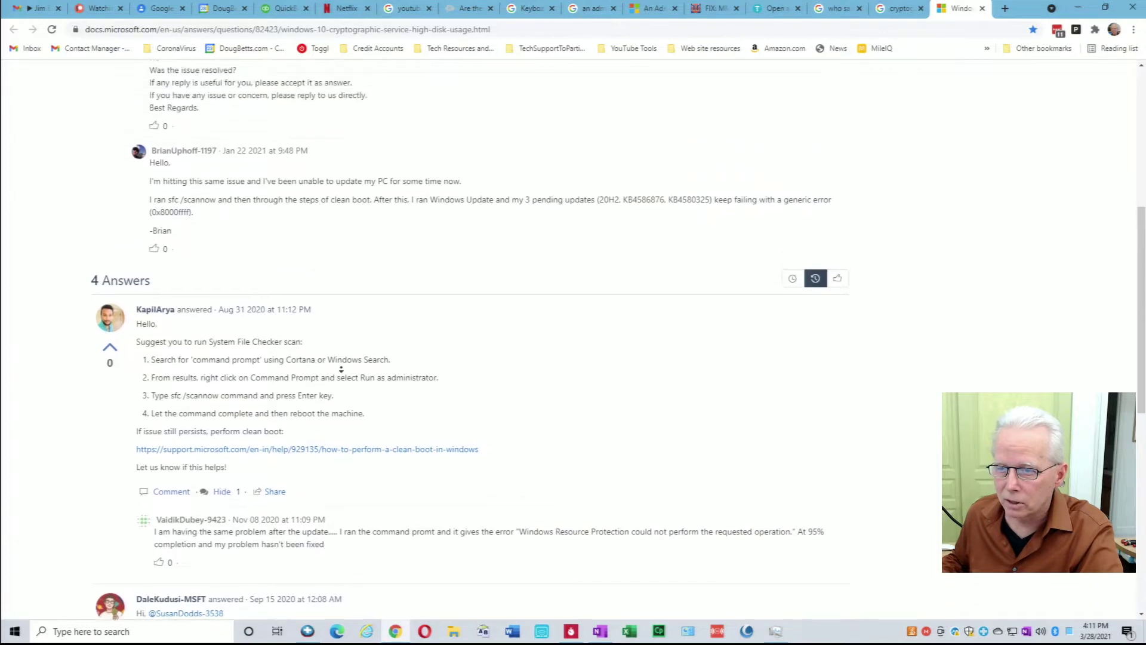
{"action": "scroll", "coordinate": [485, 375], "scroll_direction": "down", "scroll_amount": 1}
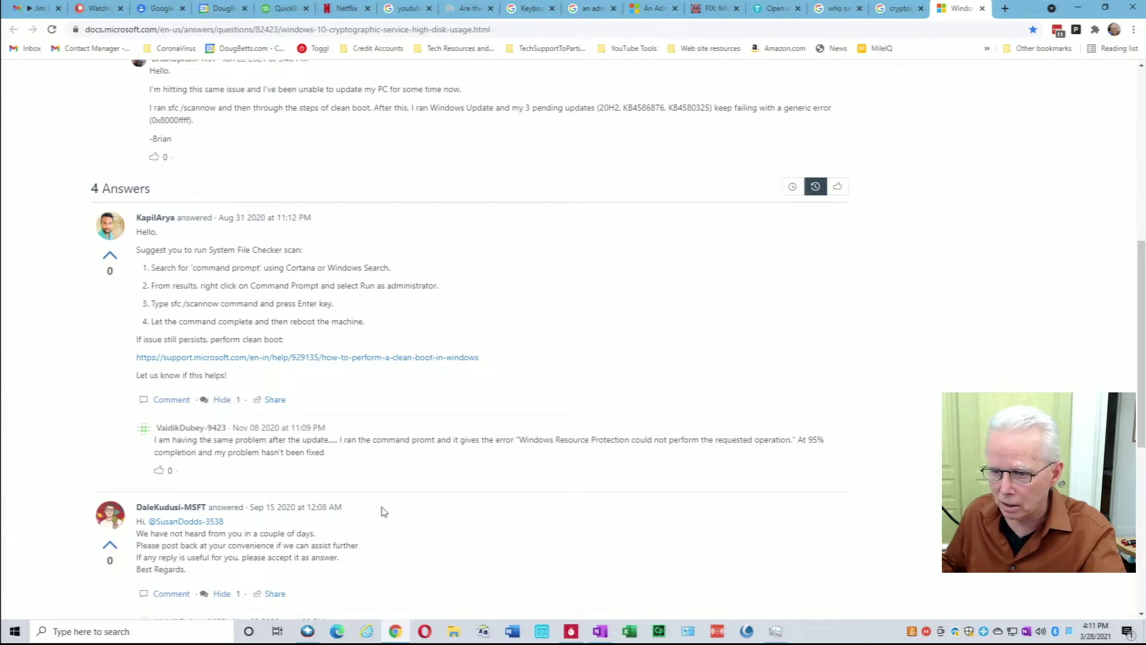
Read the remaining answers, highlighting the sfc /scannow, disk usage and 20H2 remarks, and return to highlight the question's 1909 to 2004 upgrade line
{"action": "left_click_drag", "start_coordinate": [1141, 358], "coordinate": [1140, 467]}
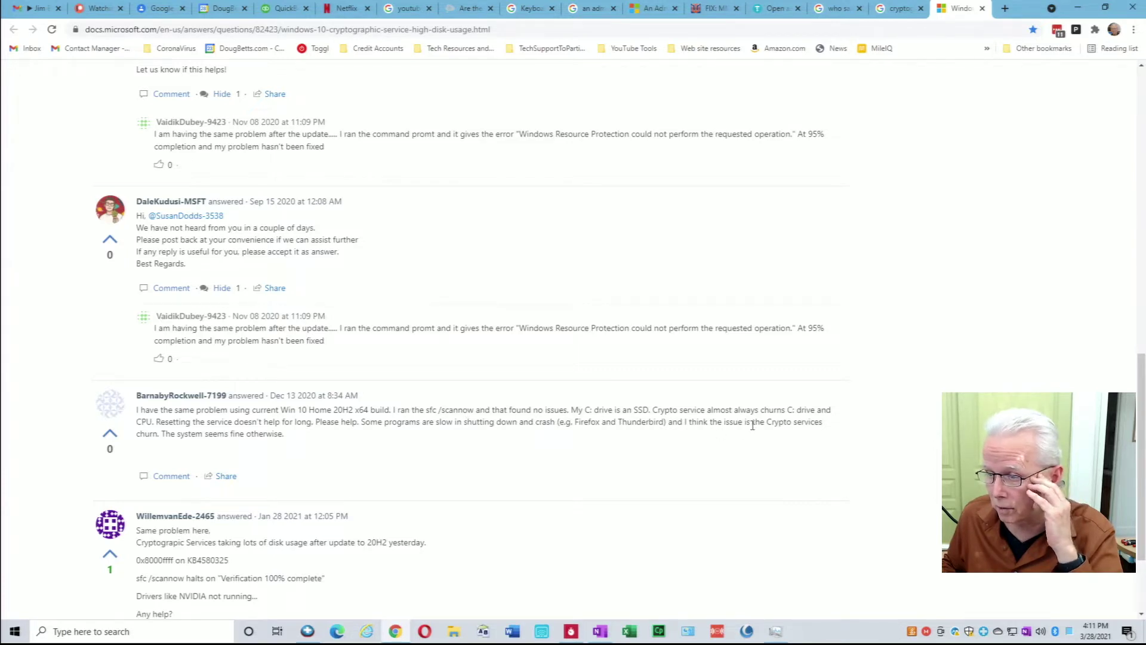
{"action": "left_click_drag", "start_coordinate": [431, 410], "coordinate": [512, 408]}
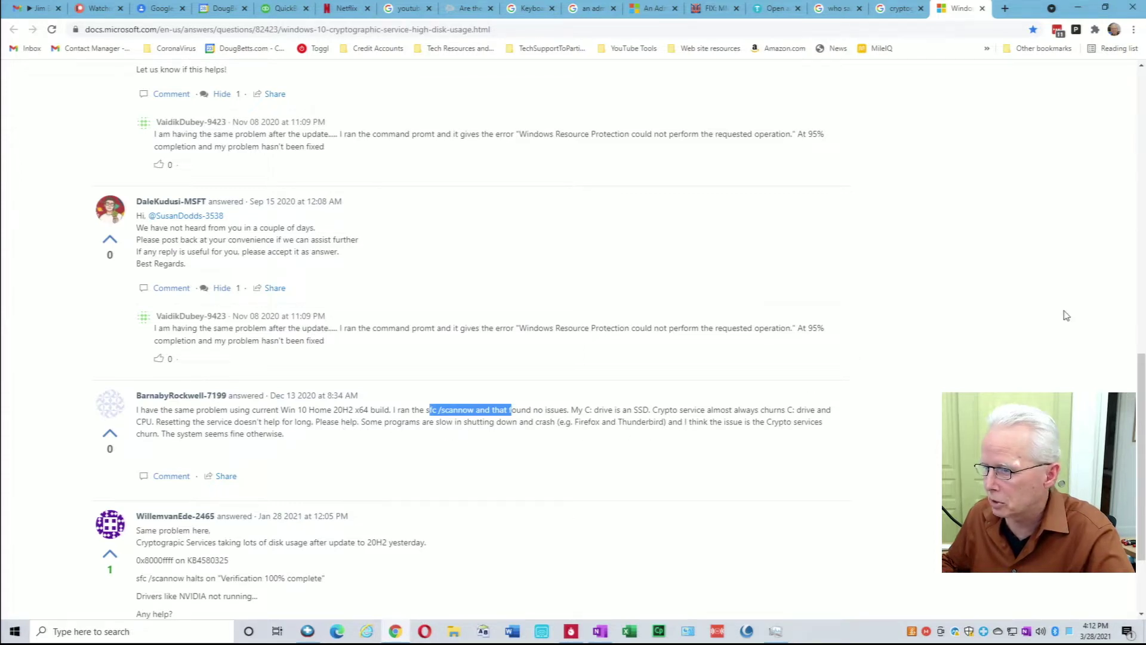
{"action": "left_click_drag", "start_coordinate": [1139, 408], "coordinate": [1138, 457]}
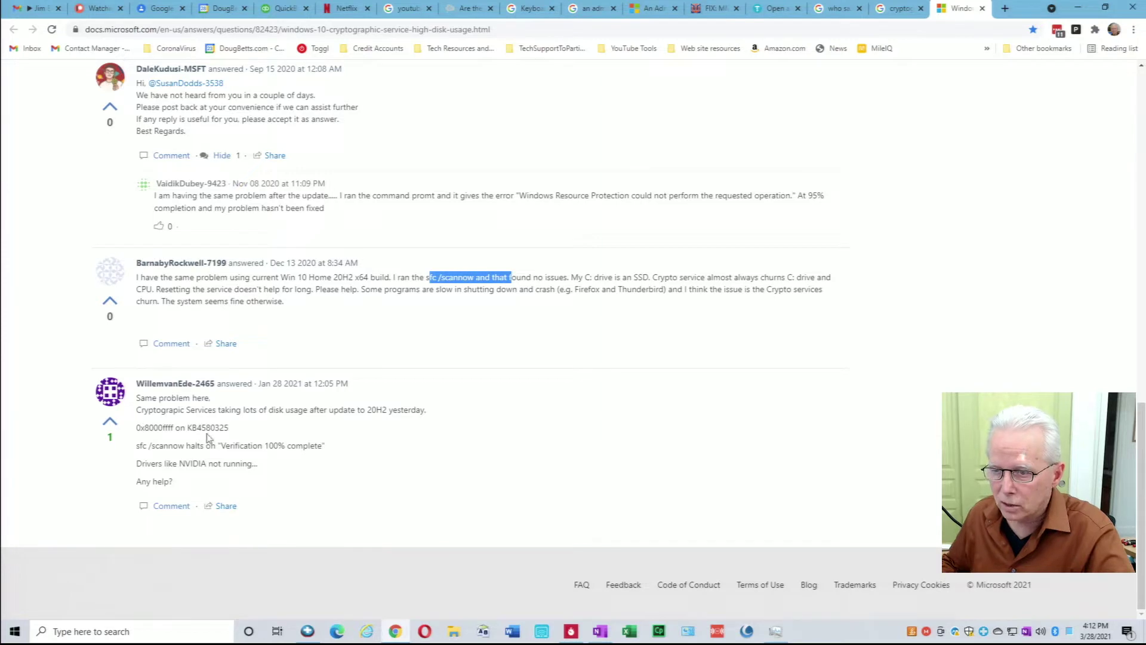
{"action": "left_click_drag", "start_coordinate": [216, 409], "coordinate": [364, 410]}
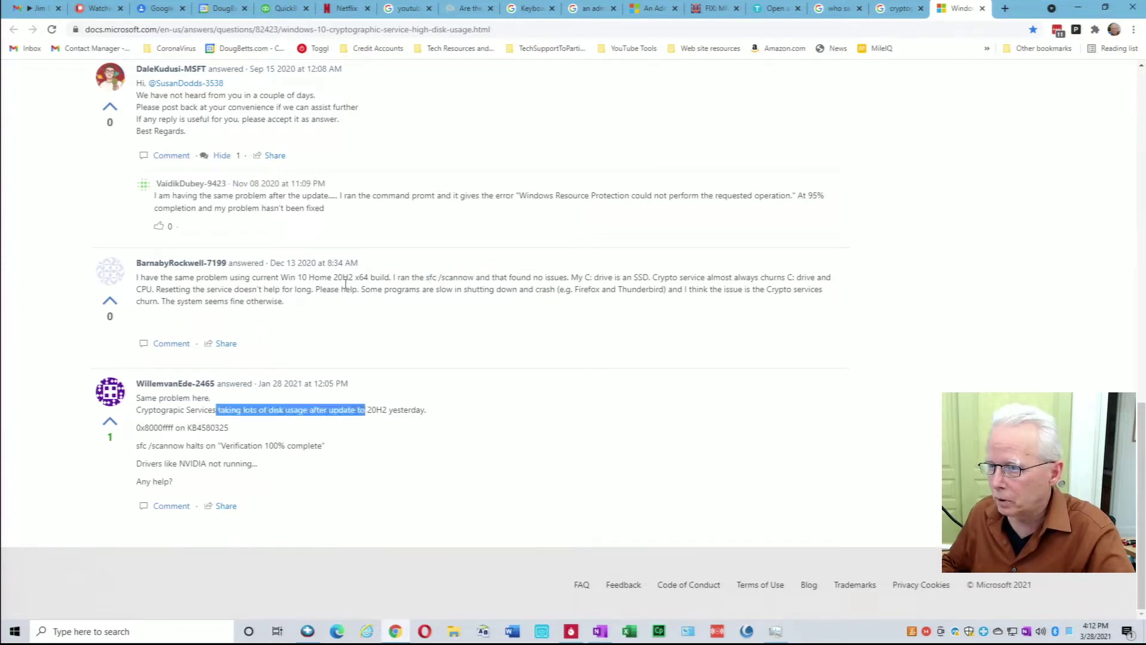
{"action": "left_click_drag", "start_coordinate": [315, 277], "coordinate": [394, 277]}
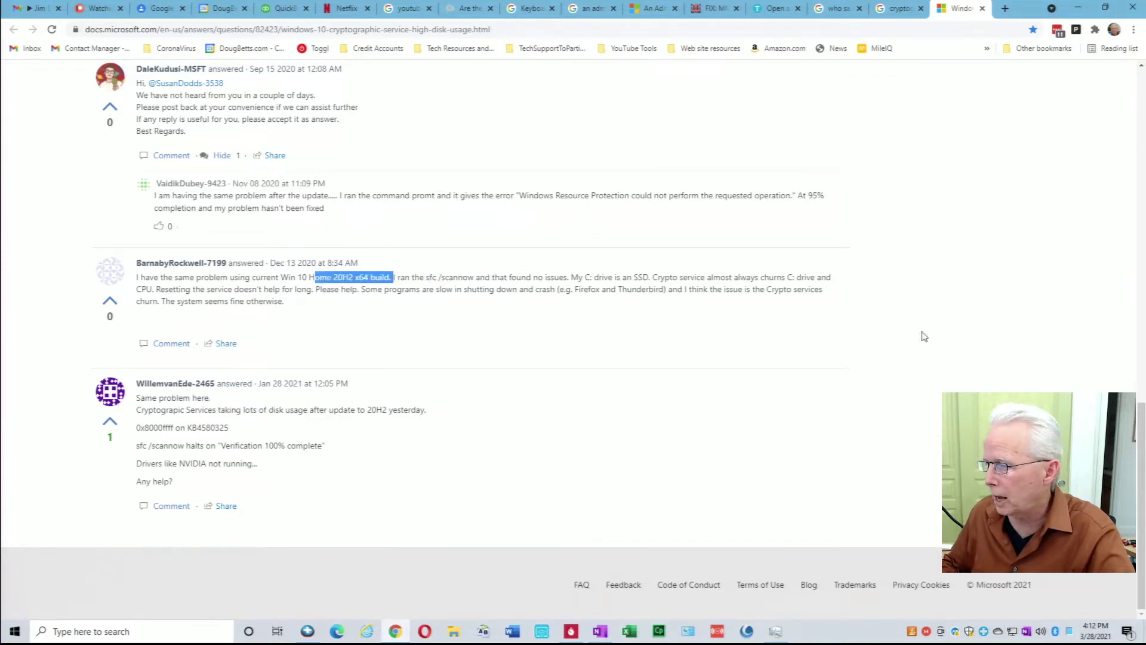
{"action": "left_click_drag", "start_coordinate": [1138, 431], "coordinate": [1138, 102]}
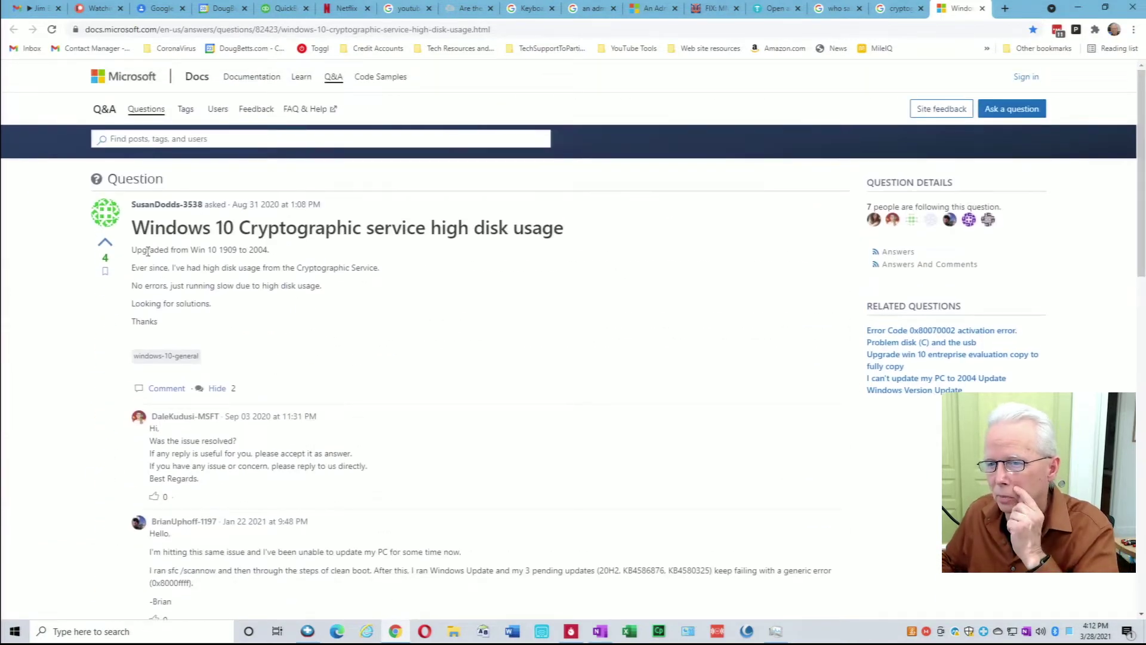
{"action": "left_click_drag", "start_coordinate": [151, 247], "coordinate": [288, 251]}
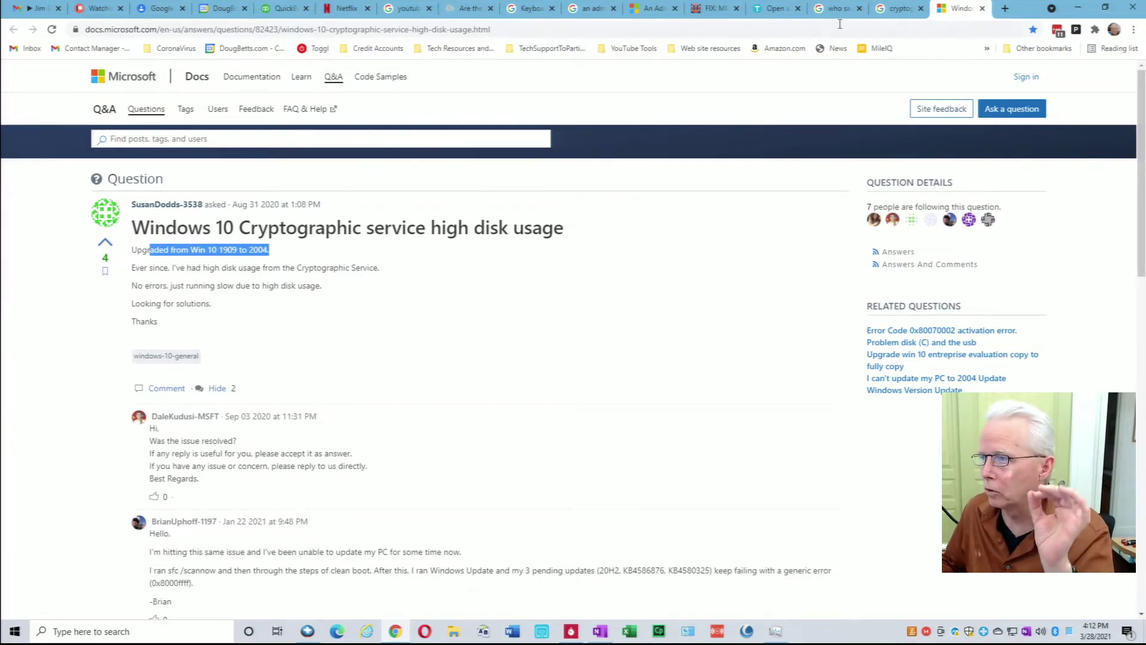
Return to the cryptographic services search results and open Reddit's "Cryptographic Services Windows 10 - slowing down computer" in a new tab, bringing it into view
{"action": "left_click", "coordinate": [900, 9]}
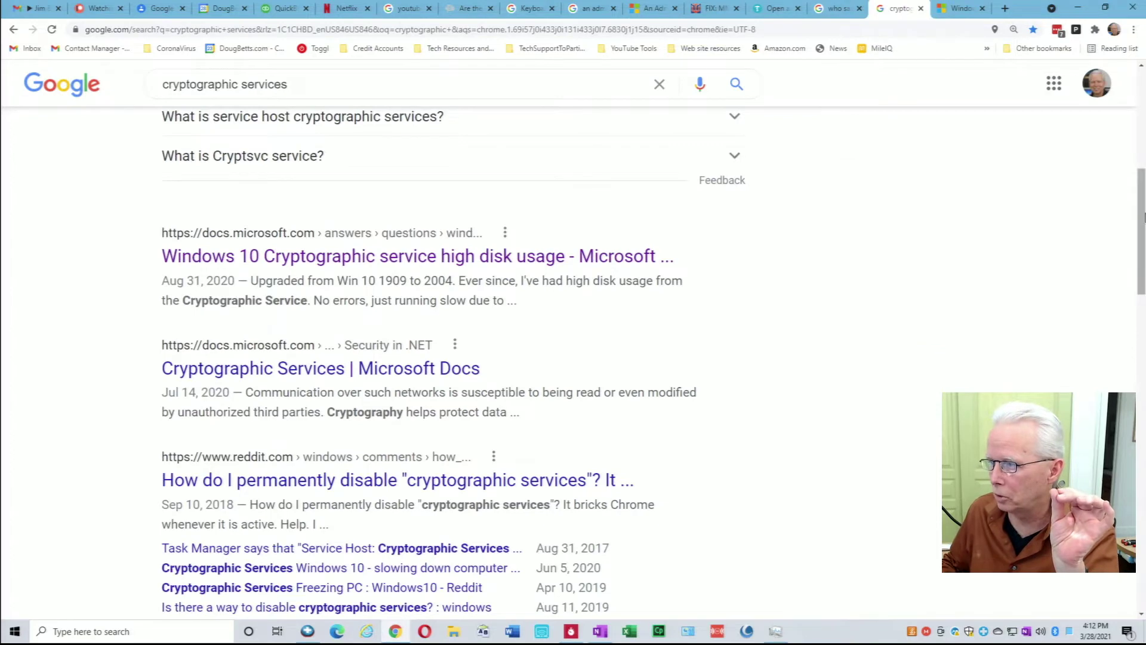
{"action": "left_click_drag", "start_coordinate": [1141, 222], "coordinate": [1143, 263]}
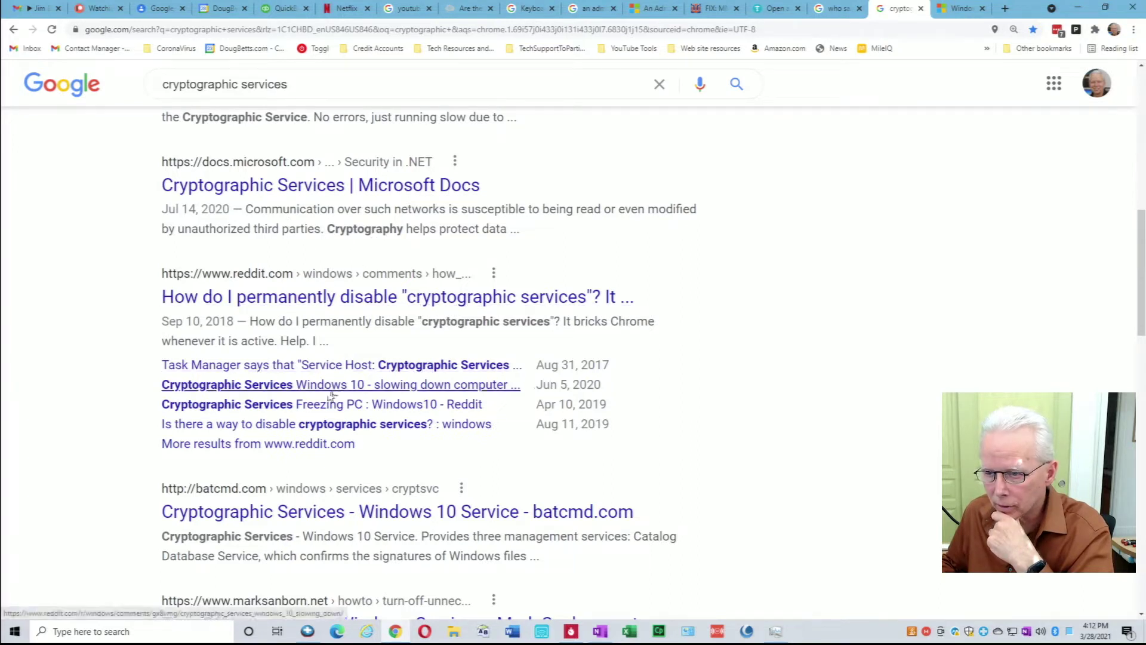
{"action": "right_click", "coordinate": [408, 393]}
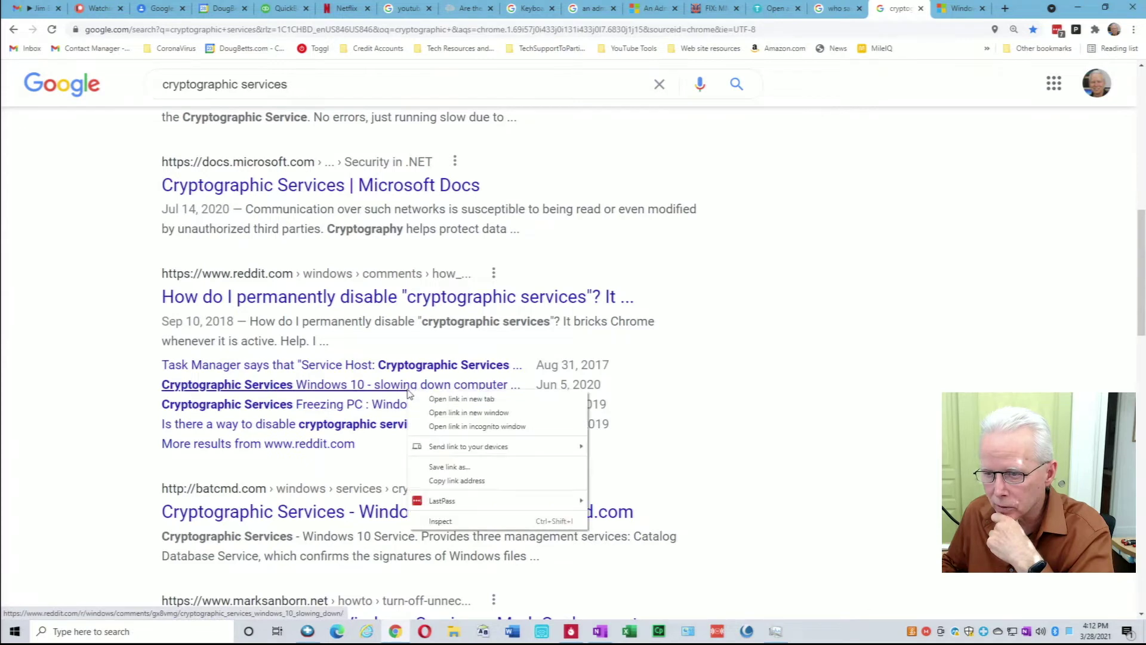
{"action": "left_click", "coordinate": [457, 399]}
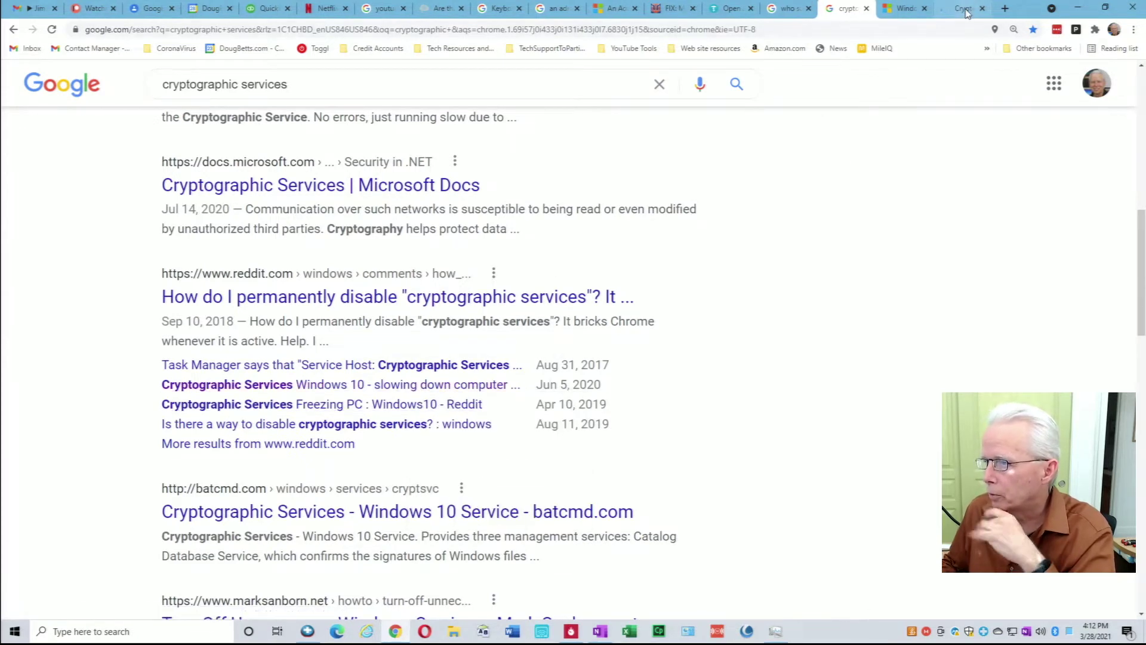
{"action": "left_click", "coordinate": [962, 9]}
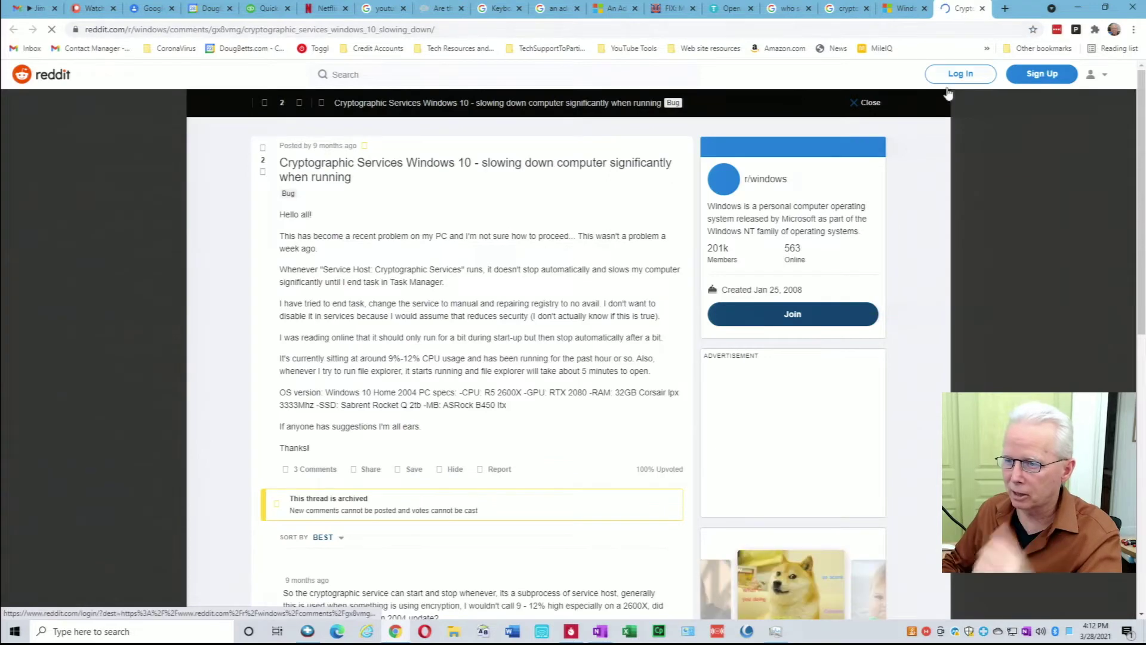
Dismiss the Google sign-in prompt and read the Reddit post and replies, highlighting the passages on sfc and the "reset PC" option
{"action": "scroll", "coordinate": [1141, 182], "scroll_direction": "down", "scroll_amount": 1}
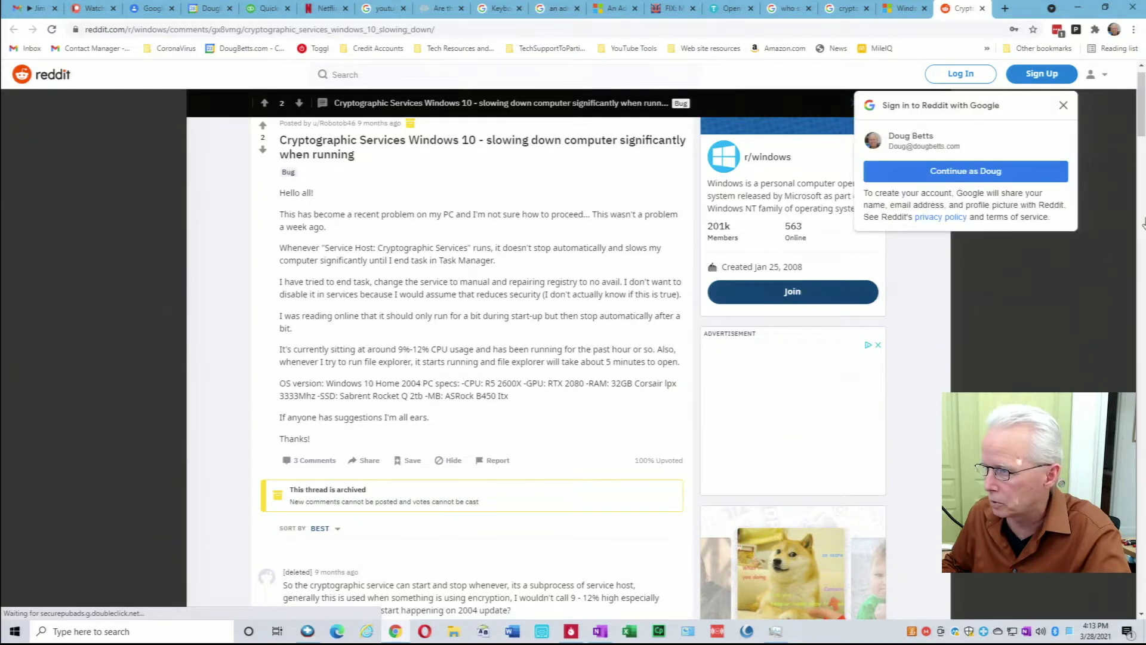
{"action": "left_click", "coordinate": [1065, 107]}
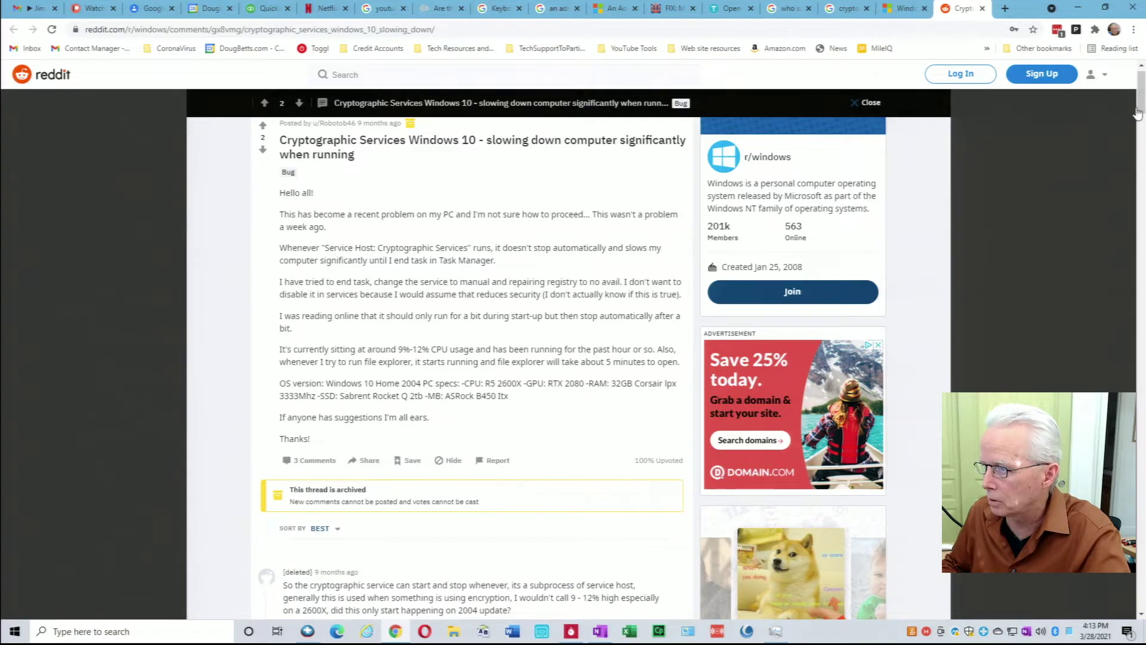
{"action": "left_click_drag", "start_coordinate": [1141, 107], "coordinate": [1142, 126]}
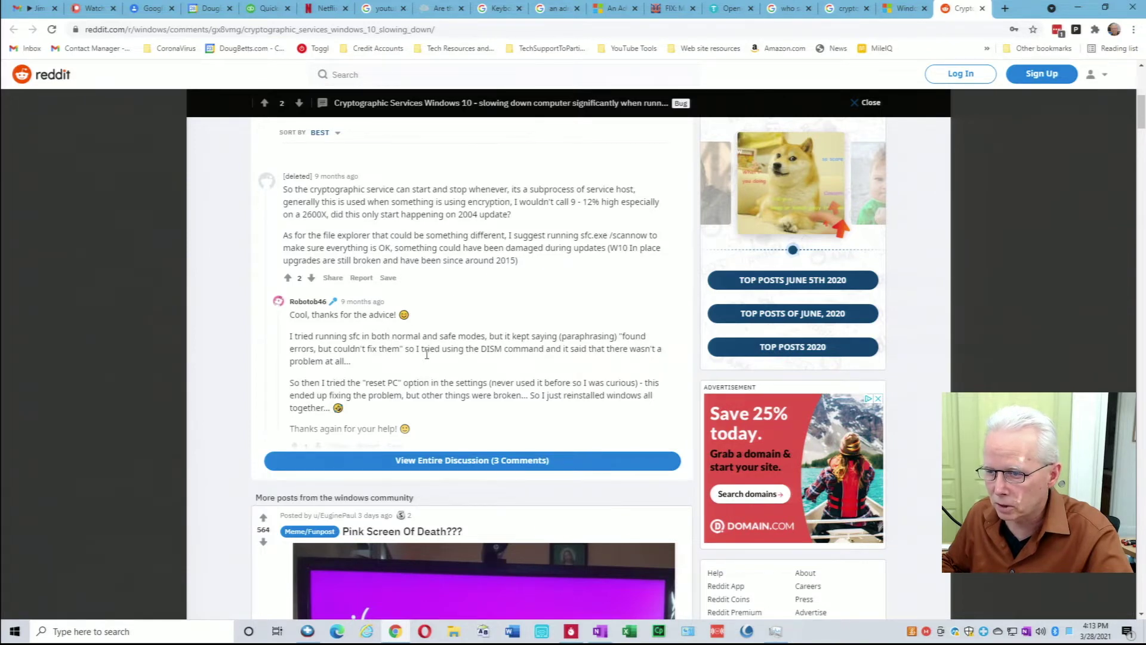
{"action": "left_click_drag", "start_coordinate": [342, 338], "coordinate": [495, 333]}
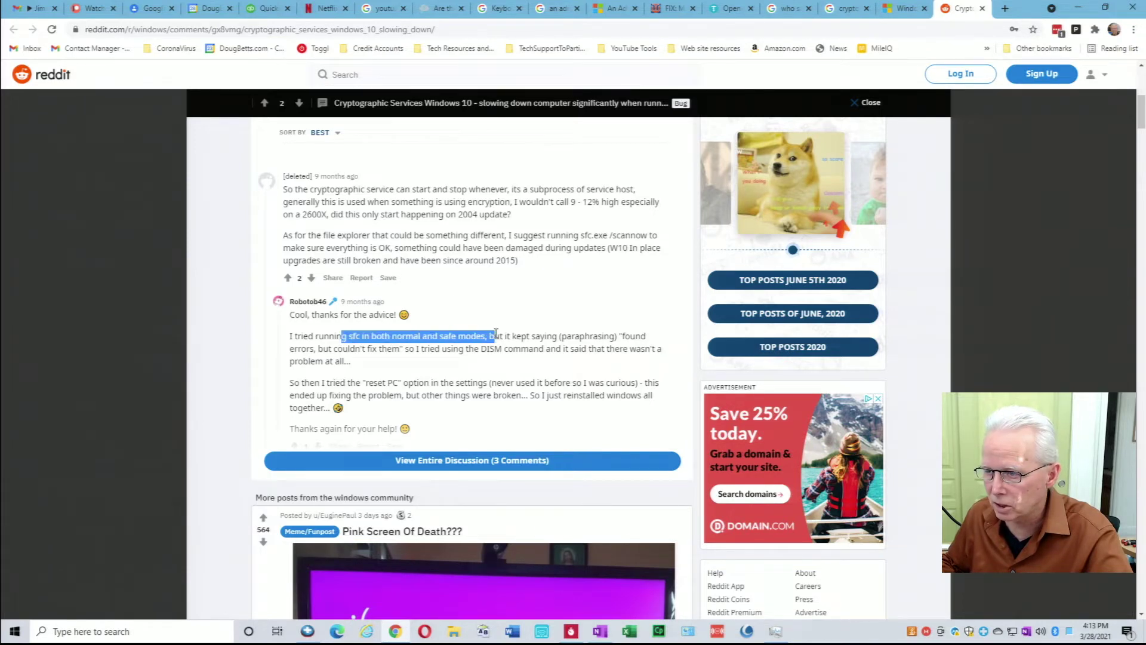
{"action": "left_click_drag", "start_coordinate": [372, 337], "coordinate": [448, 348]}
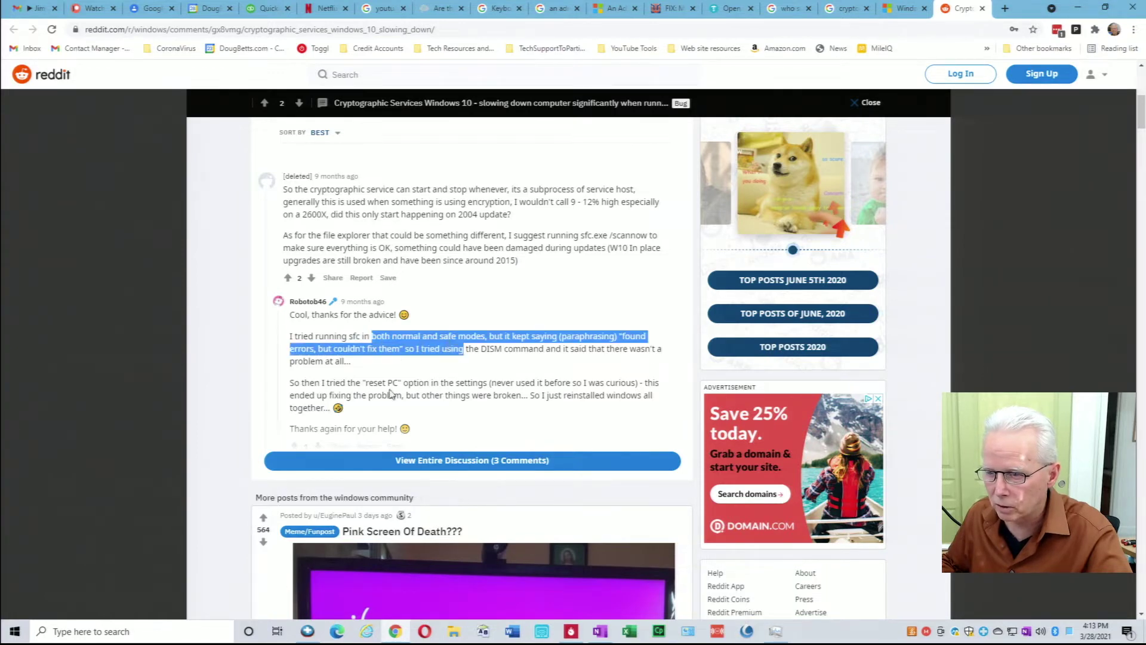
{"action": "left_click_drag", "start_coordinate": [372, 385], "coordinate": [547, 385]}
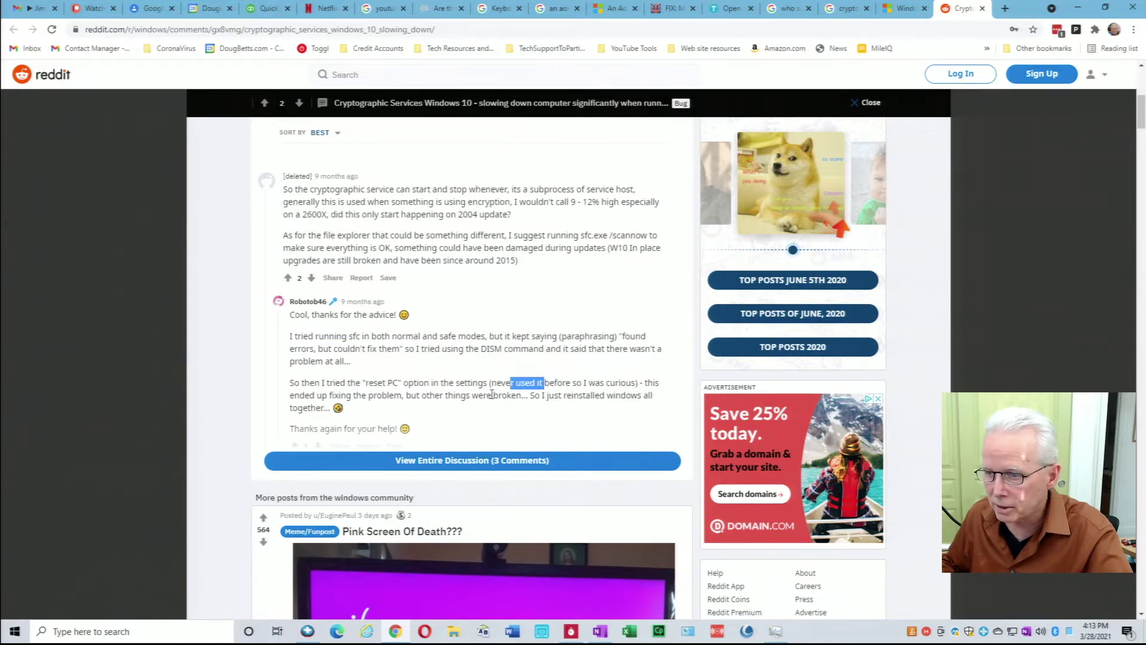
{"action": "left_click_drag", "start_coordinate": [291, 386], "coordinate": [625, 396]}
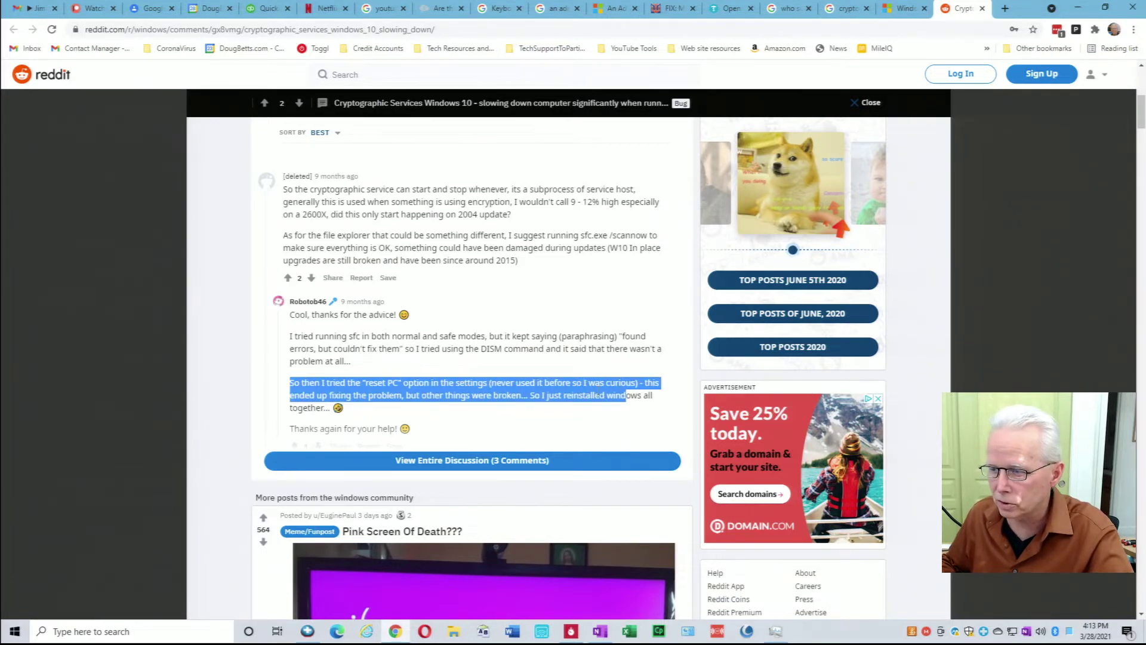
Look through the other Windows community posts below the Reddit discussion, down to the one about slow booting on 20H2
{"action": "left_click_drag", "start_coordinate": [1141, 116], "coordinate": [1141, 146]}
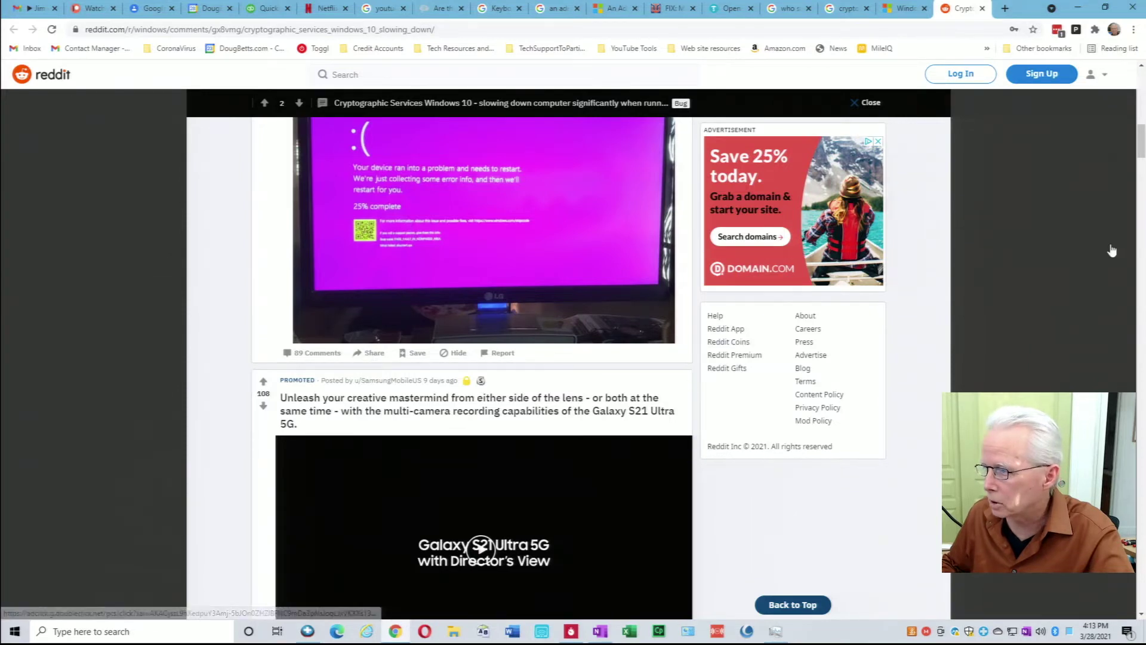
{"action": "left_click_drag", "start_coordinate": [1141, 157], "coordinate": [1141, 145]}
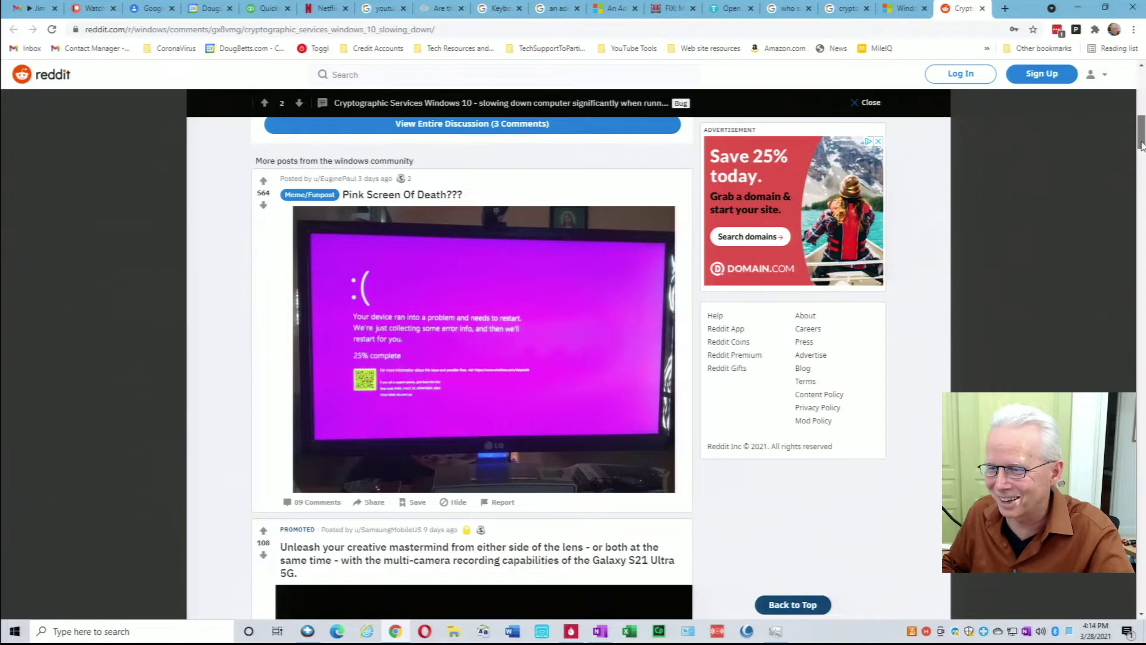
{"action": "mouse_move", "coordinate": [1141, 145]}
{"action": "left_mouse_down"}
{"action": "mouse_move", "coordinate": [1141, 157]}
{"action": "mouse_move", "coordinate": [1141, 140]}
{"action": "left_mouse_up"}
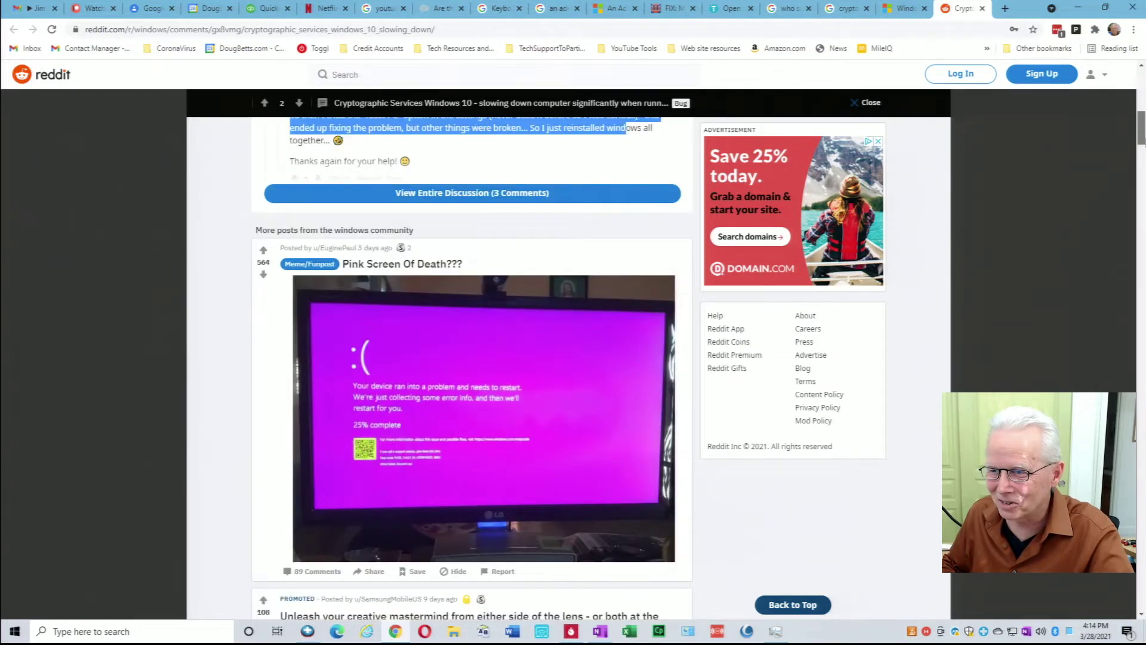
{"action": "left_click_drag", "start_coordinate": [1141, 140], "coordinate": [1141, 198]}
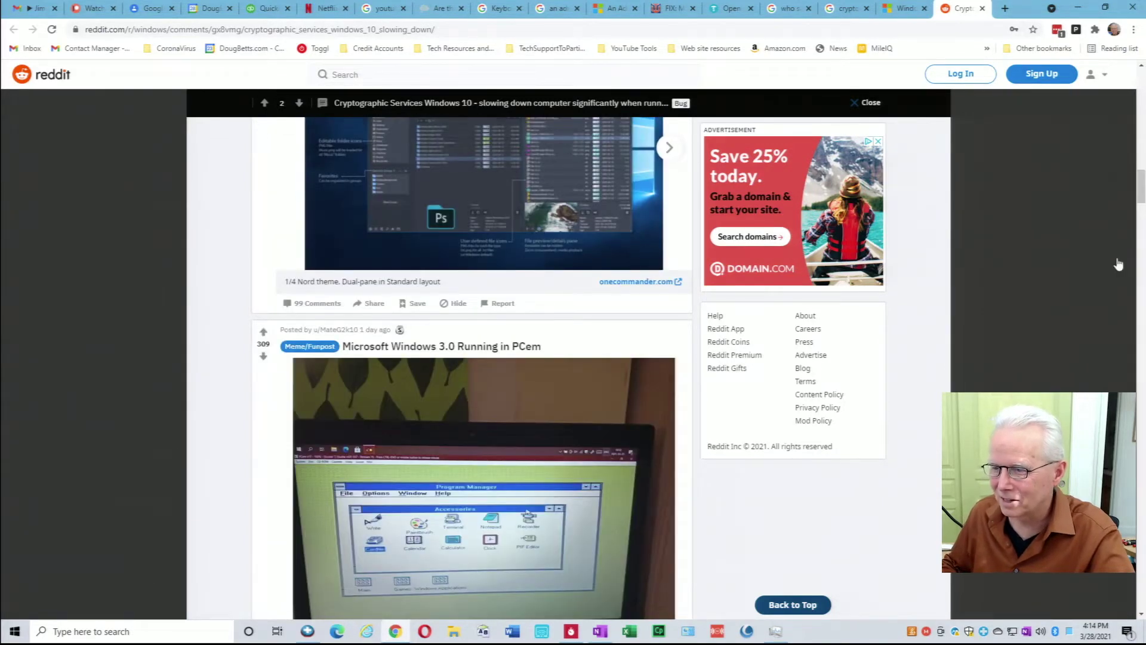
{"action": "scroll", "coordinate": [1115, 263], "scroll_direction": "down", "scroll_amount": 2}
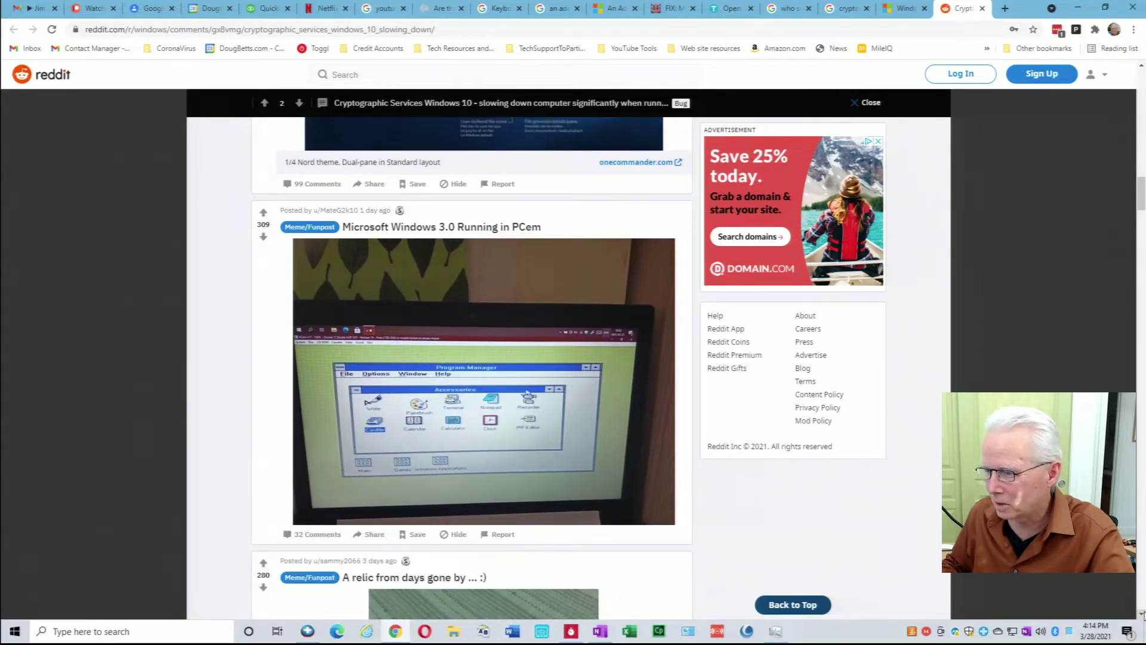
{"action": "scroll", "coordinate": [1141, 614], "scroll_direction": "down", "scroll_amount": 4}
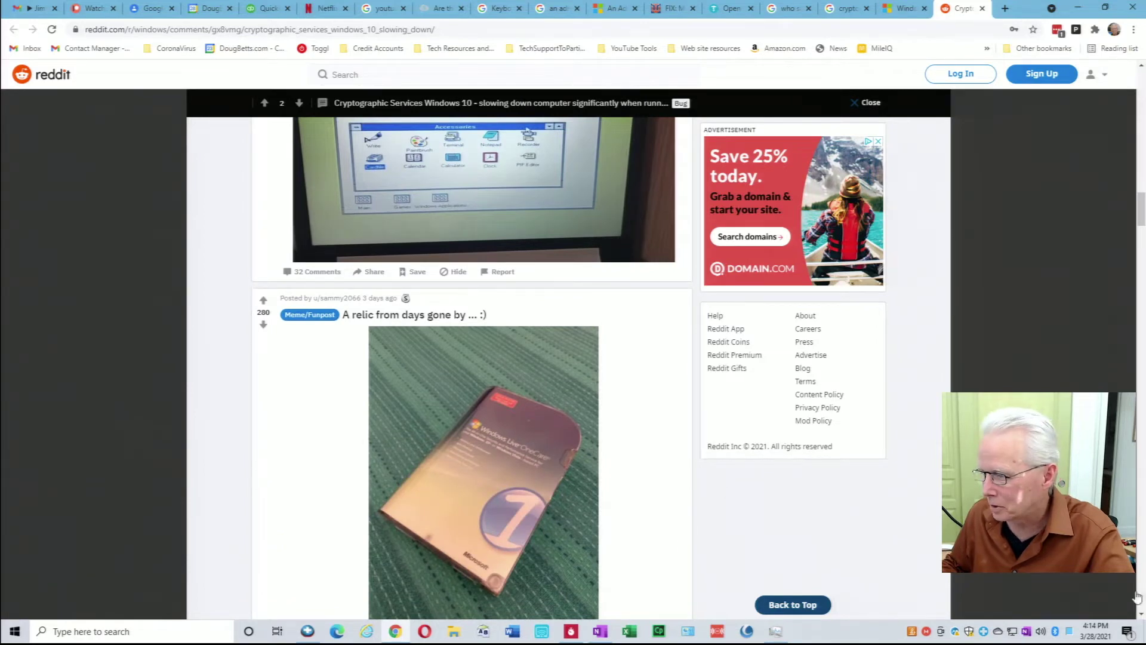
{"action": "scroll", "coordinate": [1142, 614], "scroll_direction": "down", "scroll_amount": 8}
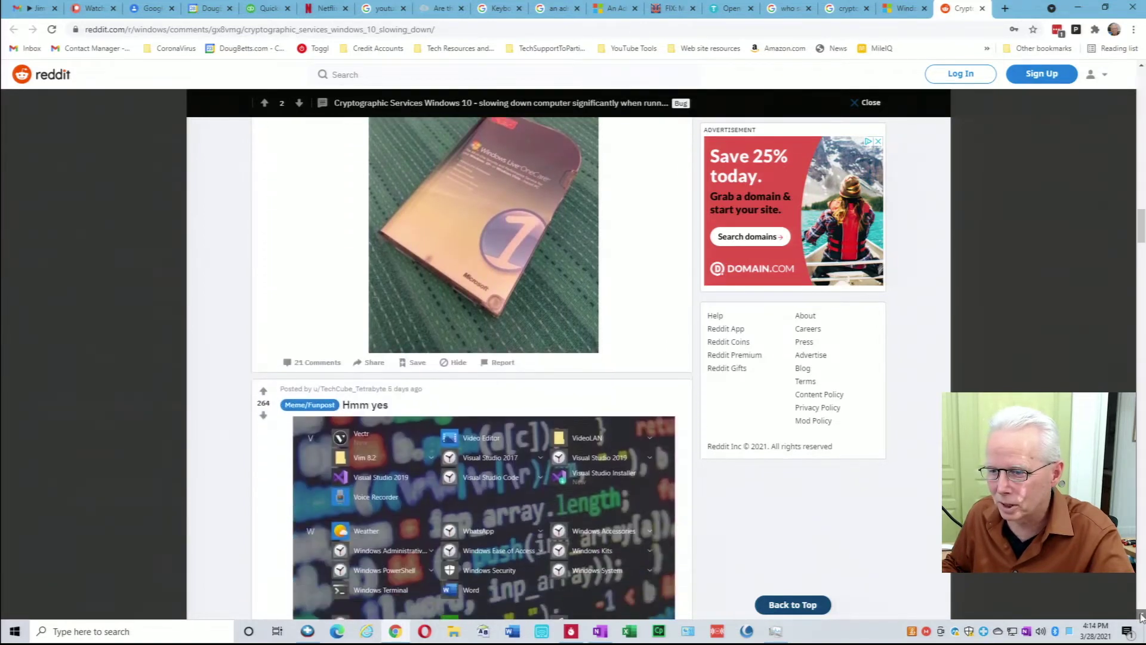
{"action": "scroll", "coordinate": [1141, 615], "scroll_direction": "down", "scroll_amount": 12}
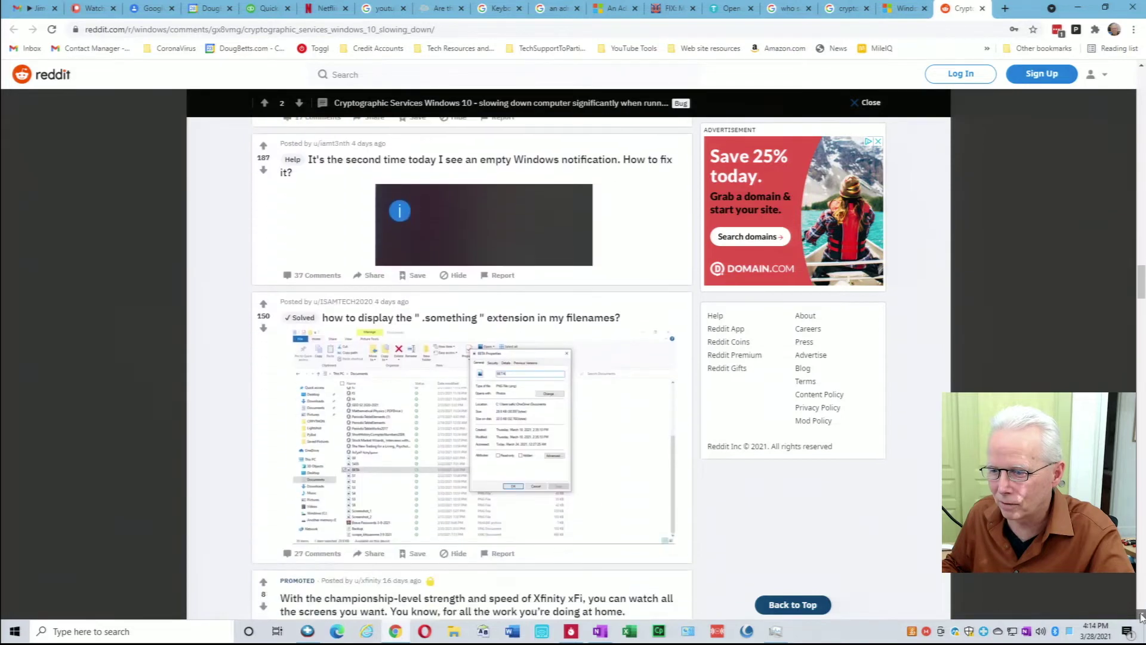
{"action": "scroll", "coordinate": [1141, 615], "scroll_direction": "down", "scroll_amount": 6}
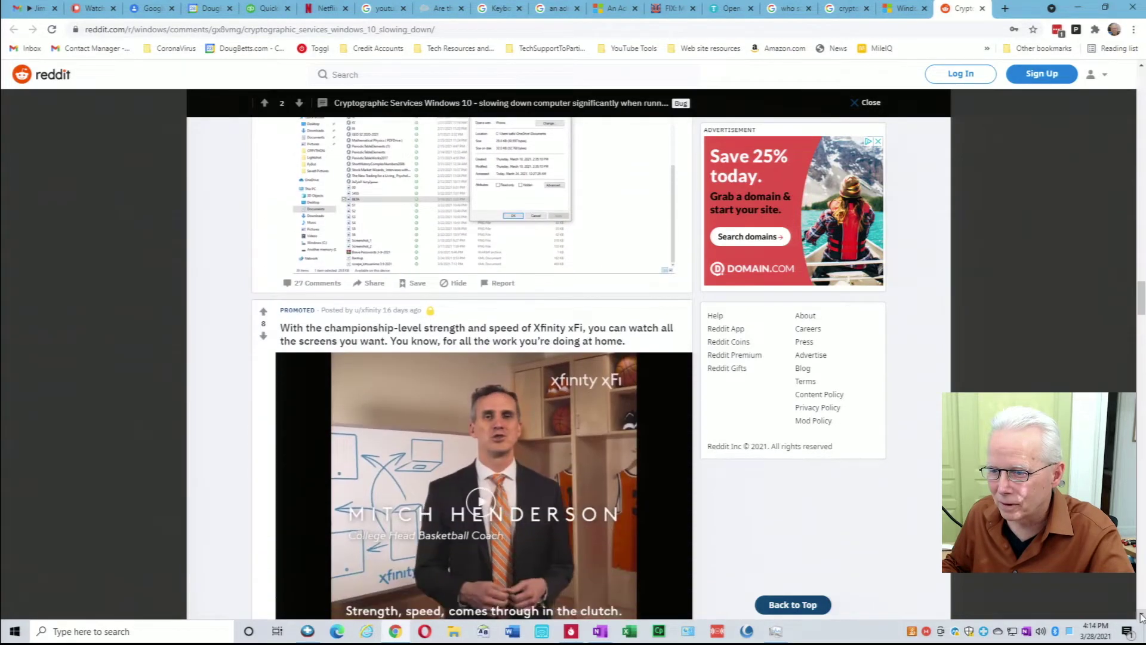
{"action": "scroll", "coordinate": [1141, 615], "scroll_direction": "down", "scroll_amount": 12}
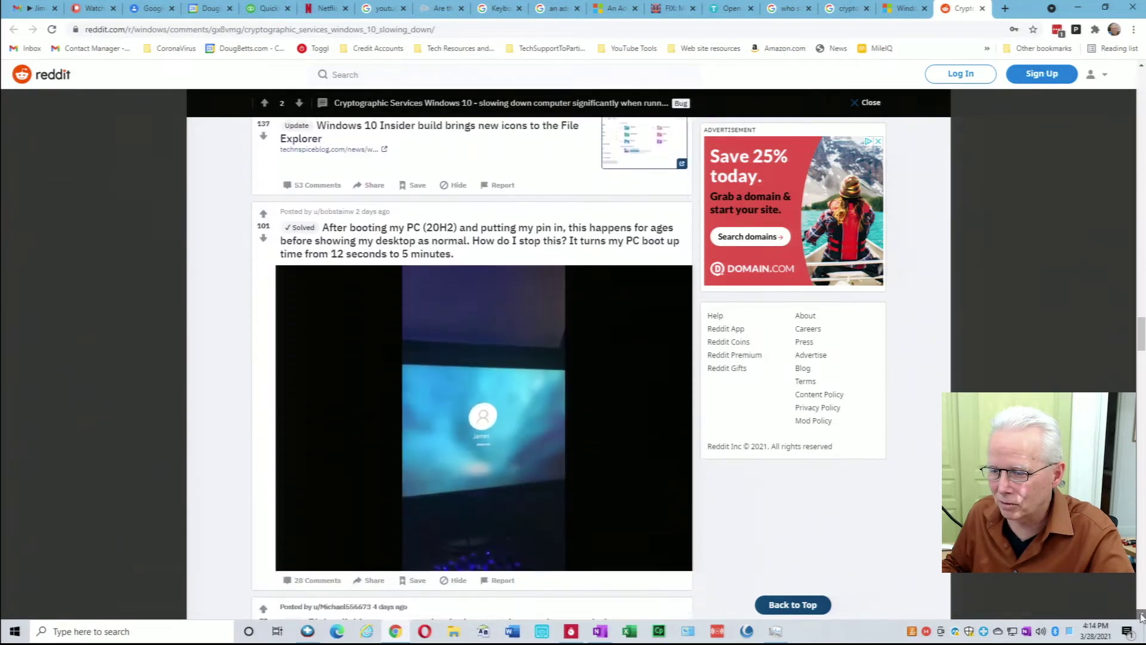
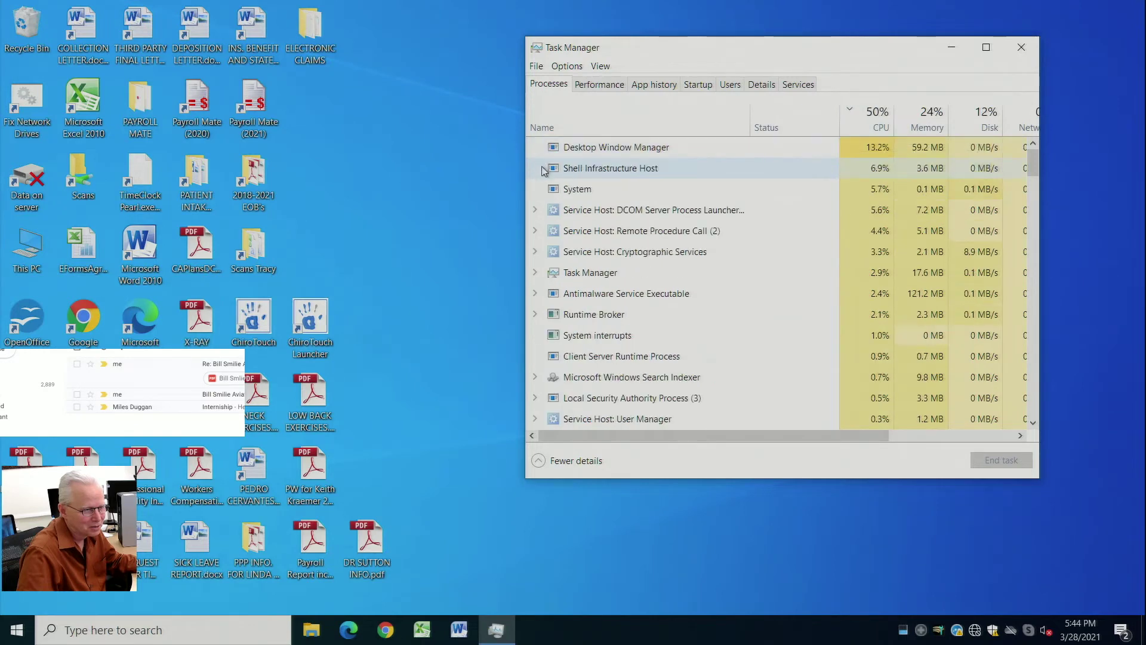
Switch to the slow PC's Task Manager, sort the processes by name, look over the background processes, and close Task Manager
{"action": "left_click", "coordinate": [603, 135]}
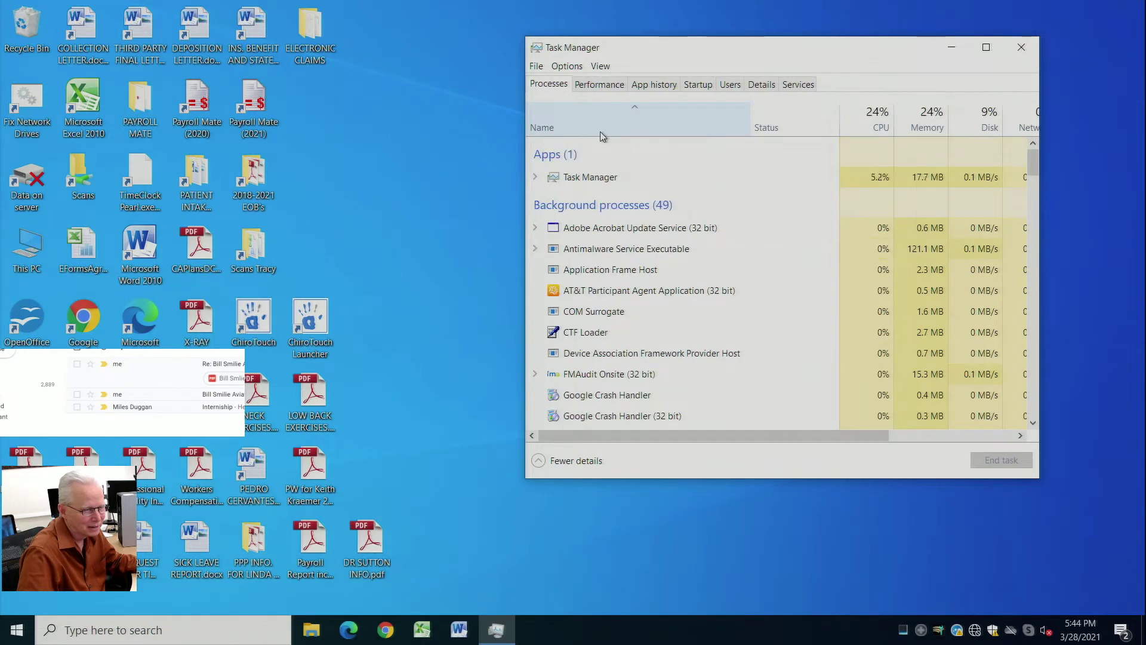
{"action": "scroll", "coordinate": [603, 157], "scroll_direction": "down", "scroll_amount": 3}
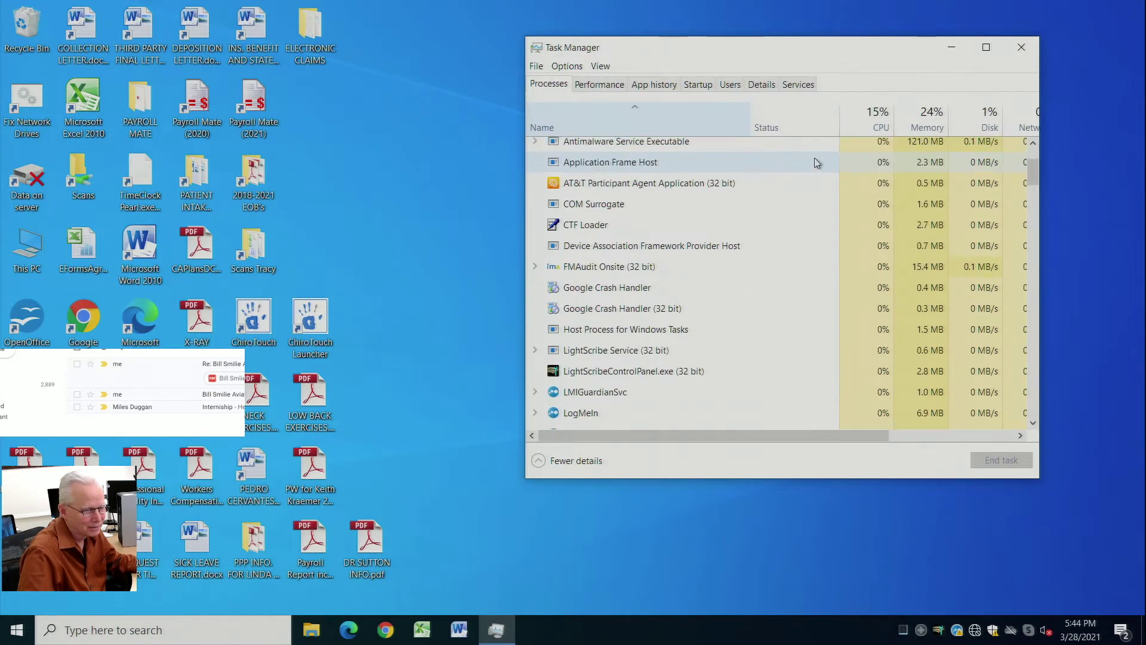
{"action": "left_click", "coordinate": [1028, 57]}
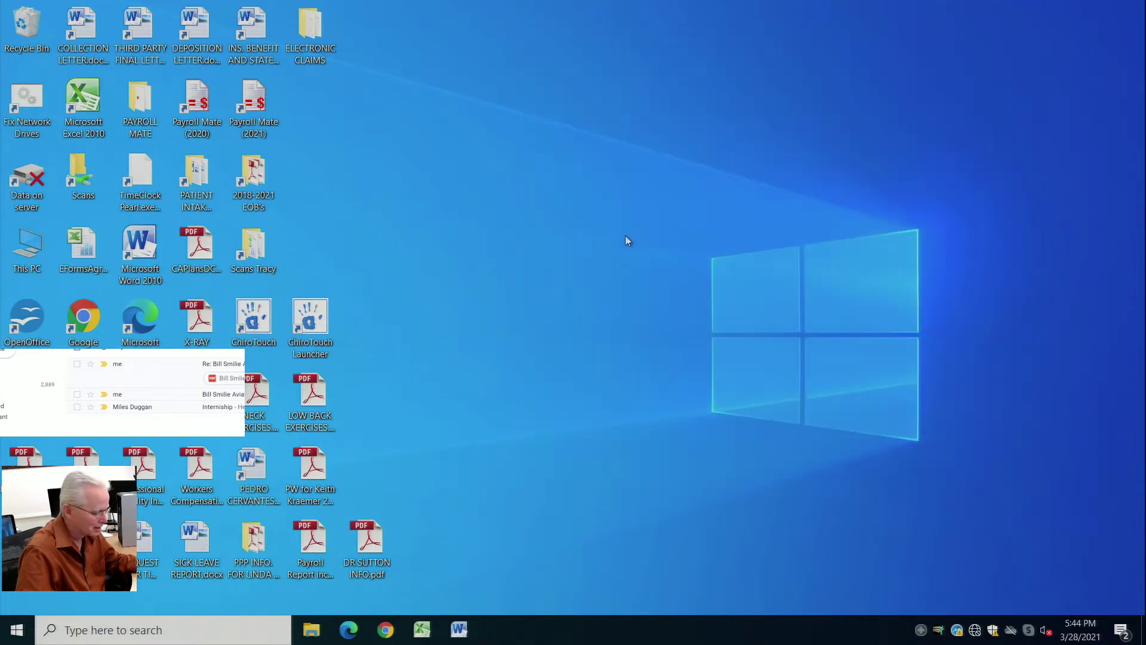
Open the Programs and Features list of installed programs through the Run dialog
{"action": "key", "text": "super+e"}
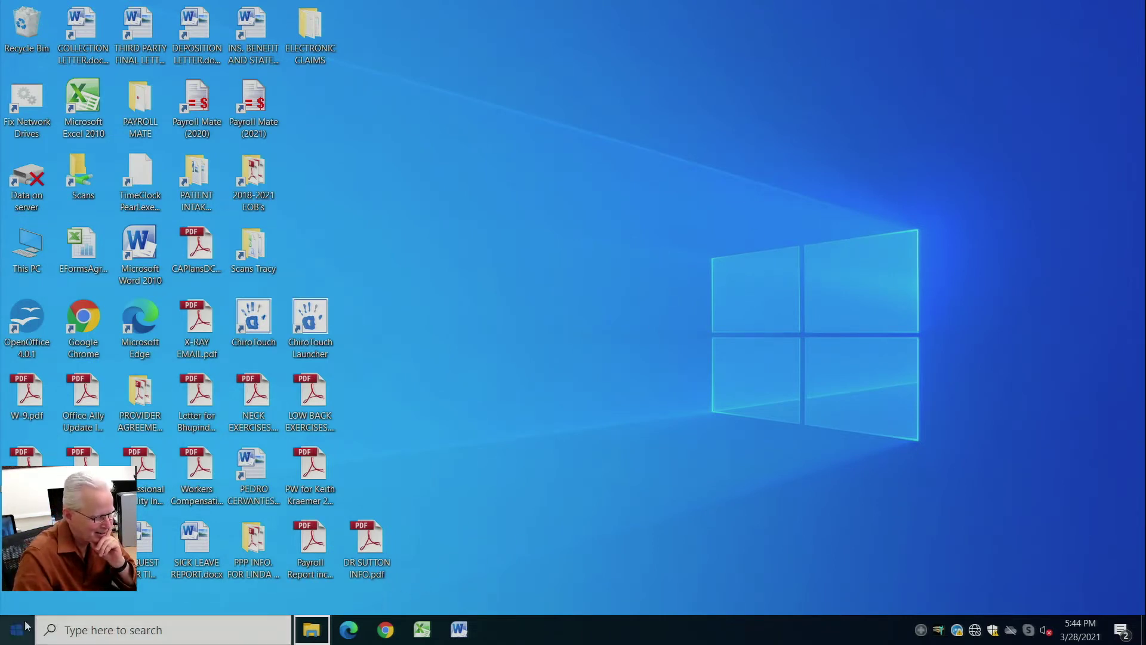
{"action": "left_click", "coordinate": [873, 391]}
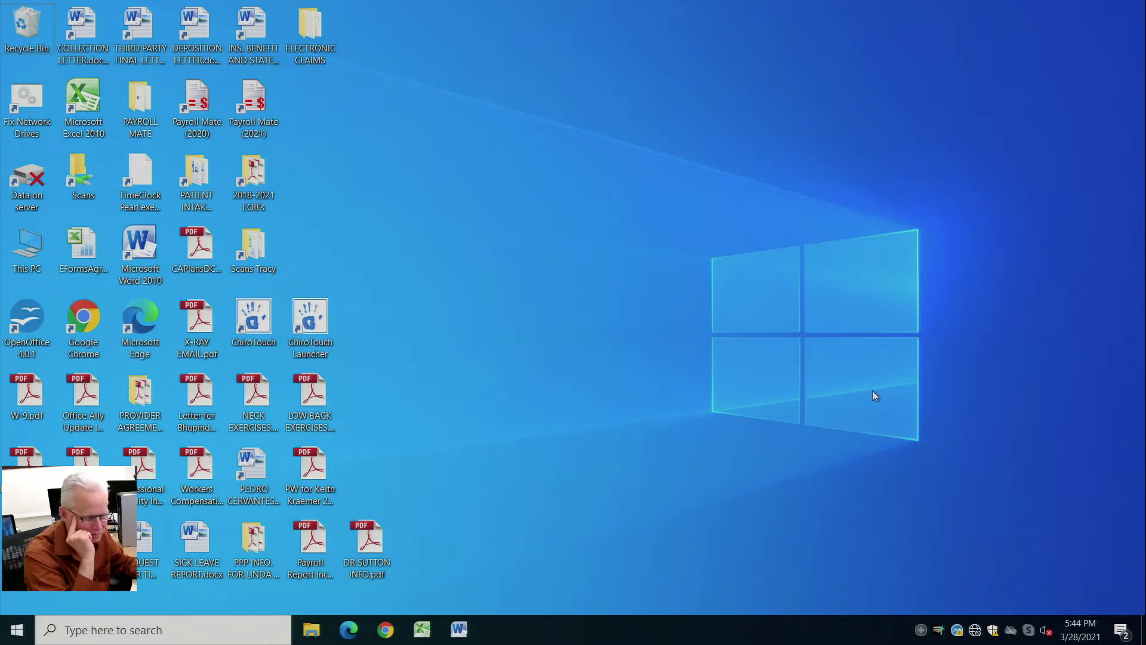
{"action": "key", "text": "super+r"}
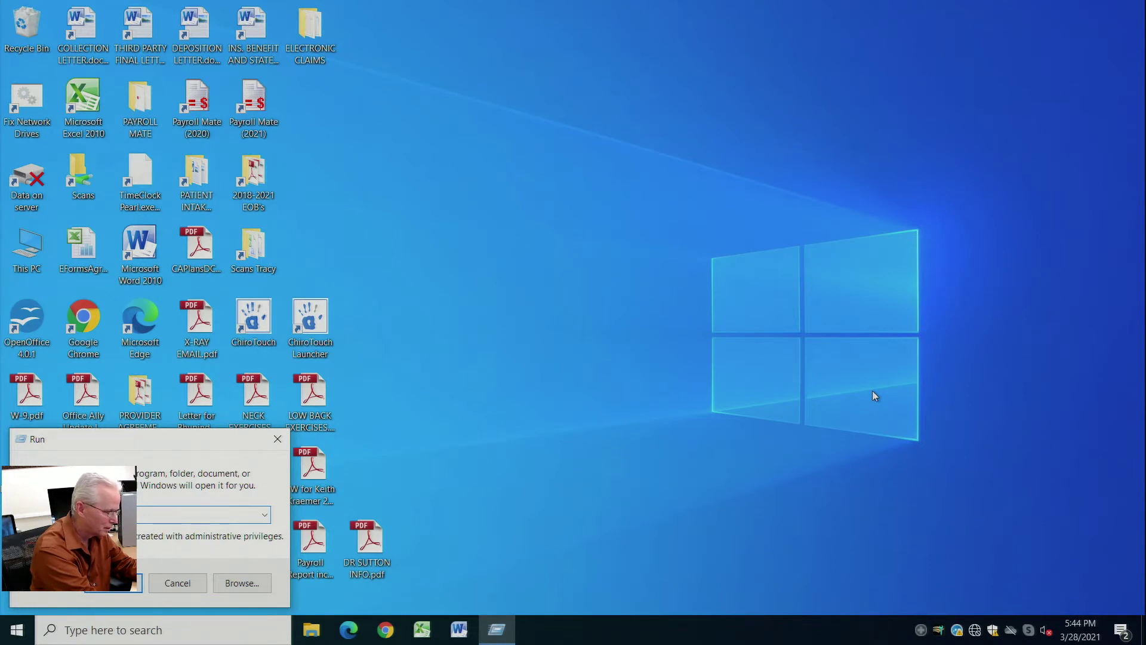
{"action": "type", "text": "cm"}
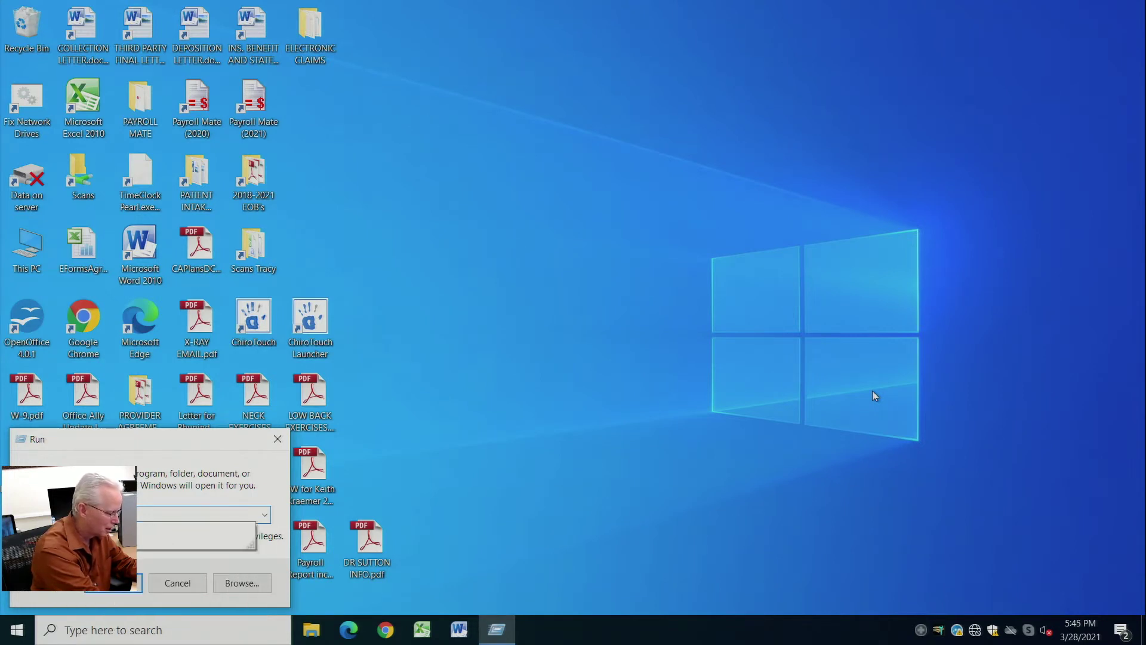
{"action": "type", "text": "d"}
{"action": "key", "text": "Return"}
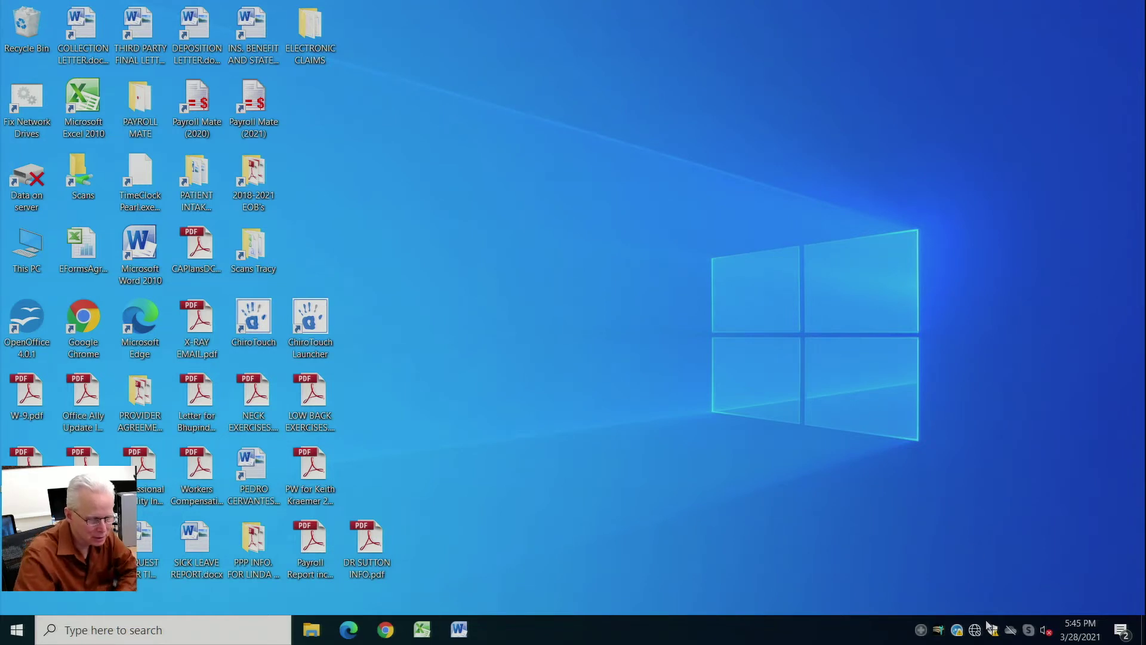
Exit the LightScribe Control Panel running in the notification area
{"action": "right_click", "coordinate": [941, 632]}
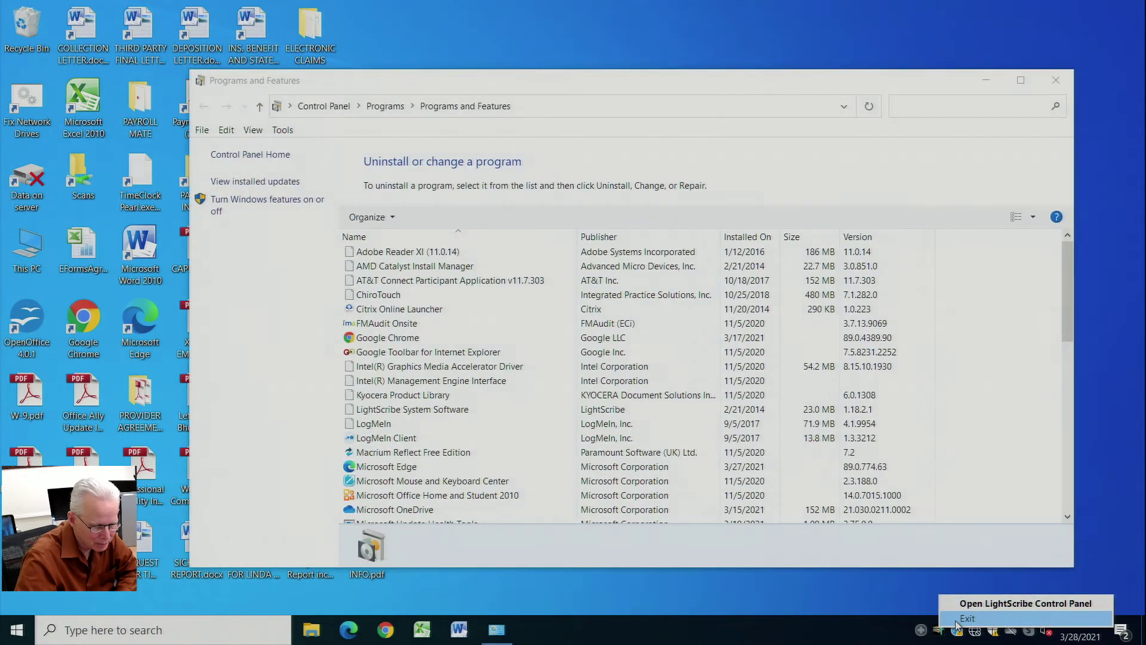
{"action": "left_click", "coordinate": [958, 620]}
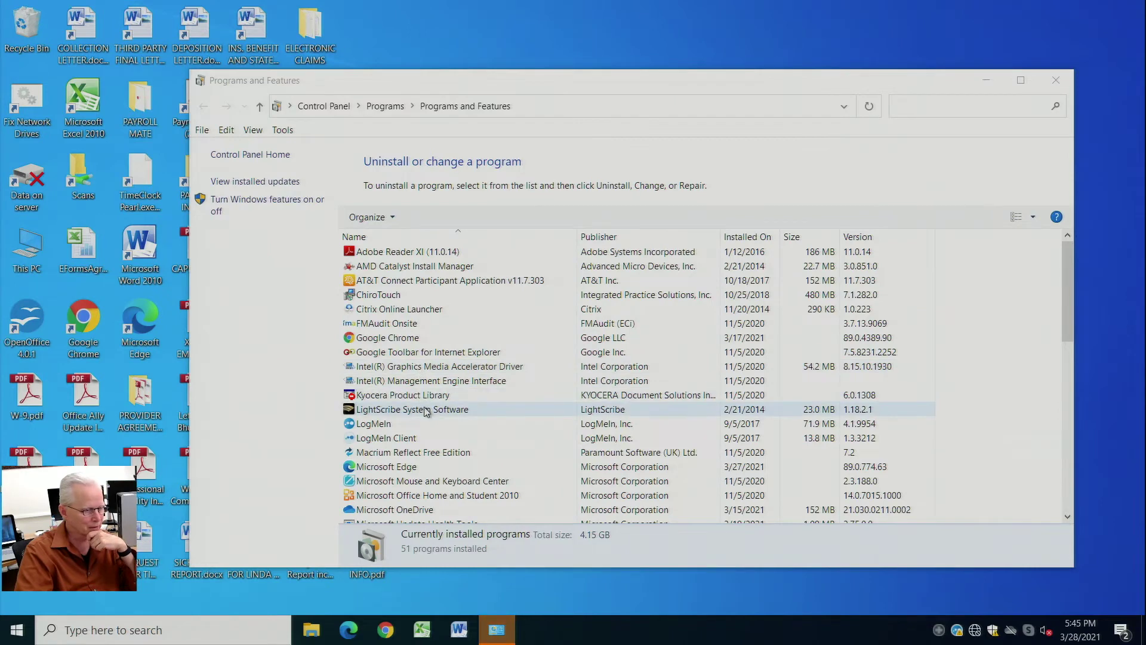
Review the full list of installed programs and the list of installed updates, and close the window
{"action": "scroll", "coordinate": [427, 410], "scroll_direction": "down", "scroll_amount": 2}
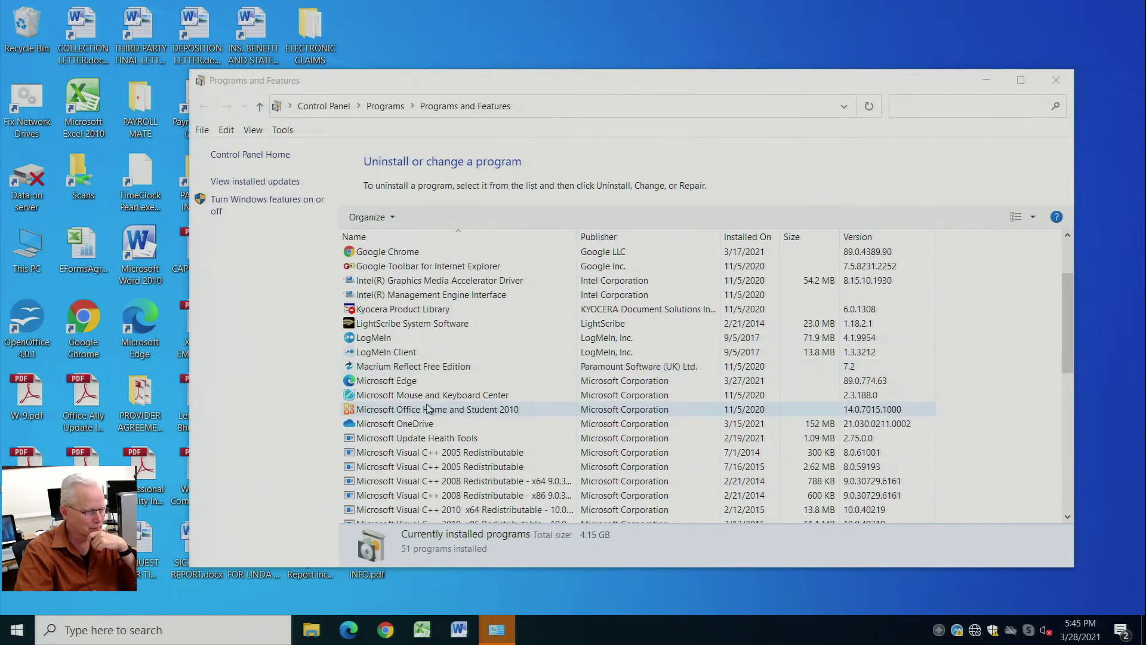
{"action": "scroll", "coordinate": [426, 409], "scroll_direction": "down", "scroll_amount": 1}
{"action": "scroll", "coordinate": [426, 409], "scroll_direction": "down", "scroll_amount": 1}
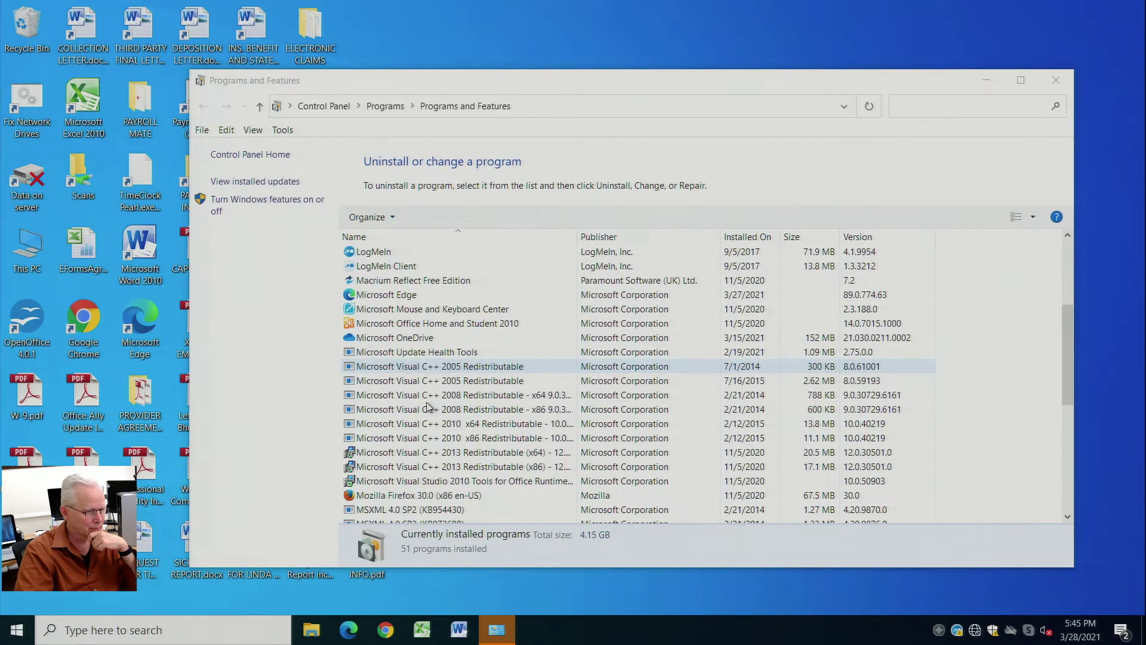
{"action": "scroll", "coordinate": [426, 407], "scroll_direction": "down", "scroll_amount": 1}
{"action": "scroll", "coordinate": [427, 407], "scroll_direction": "down", "scroll_amount": 1}
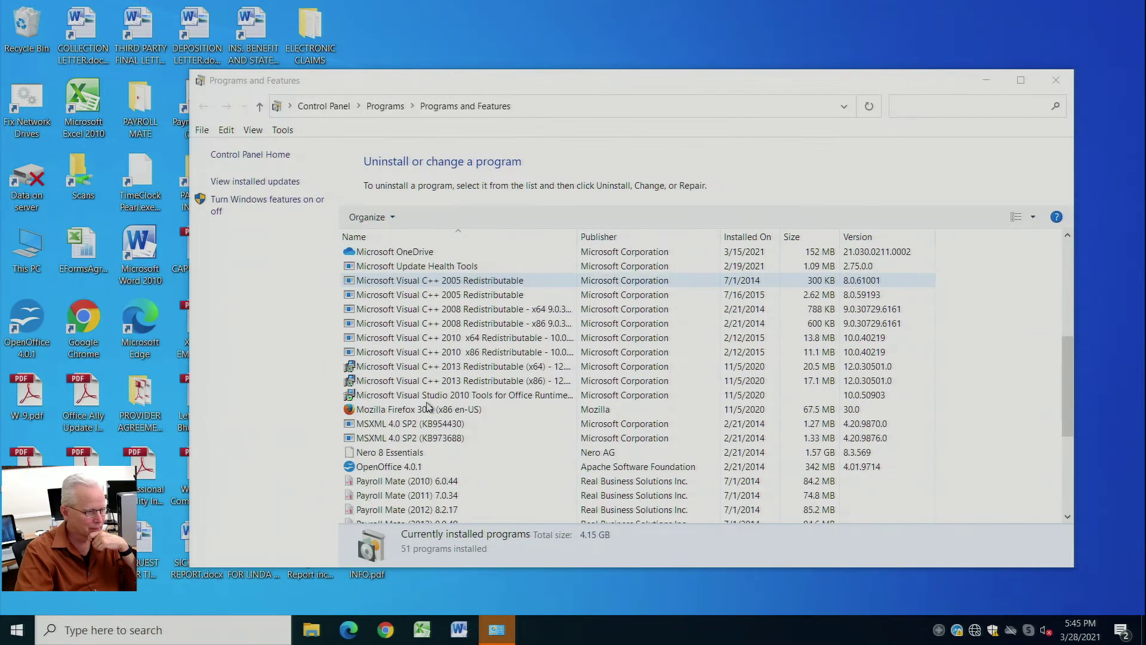
{"action": "scroll", "coordinate": [427, 407], "scroll_direction": "down", "scroll_amount": 1}
{"action": "scroll", "coordinate": [427, 407], "scroll_direction": "down", "scroll_amount": 1}
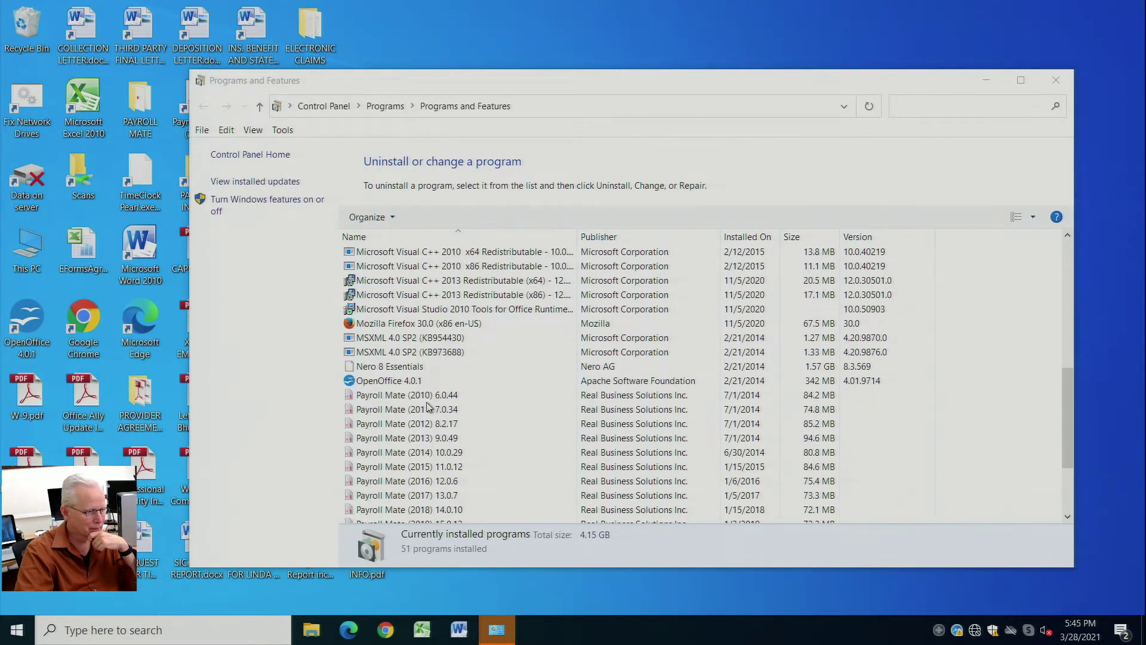
{"action": "scroll", "coordinate": [427, 407], "scroll_direction": "down", "scroll_amount": 3}
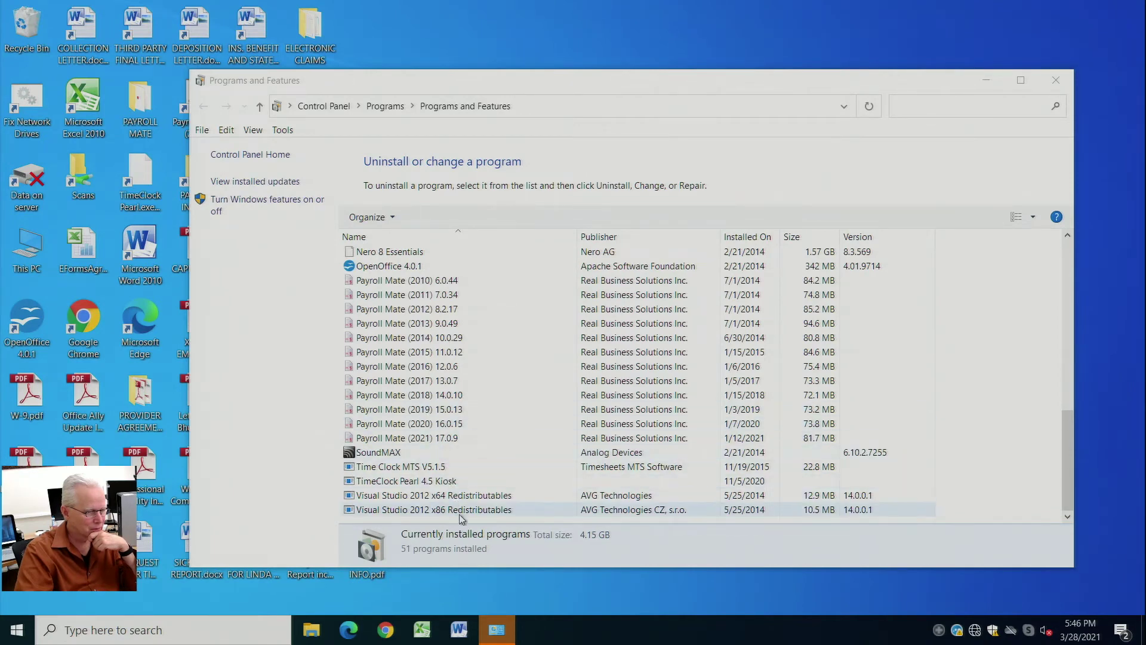
{"action": "scroll", "coordinate": [501, 495], "scroll_direction": "up", "scroll_amount": 10}
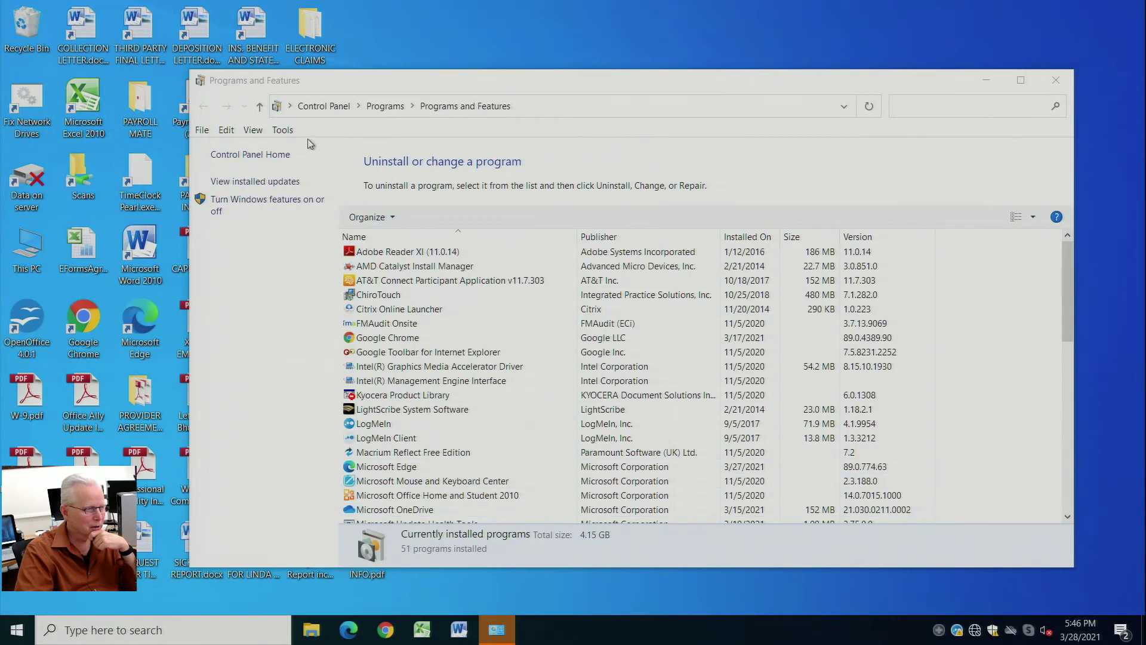
{"action": "left_click", "coordinate": [281, 181]}
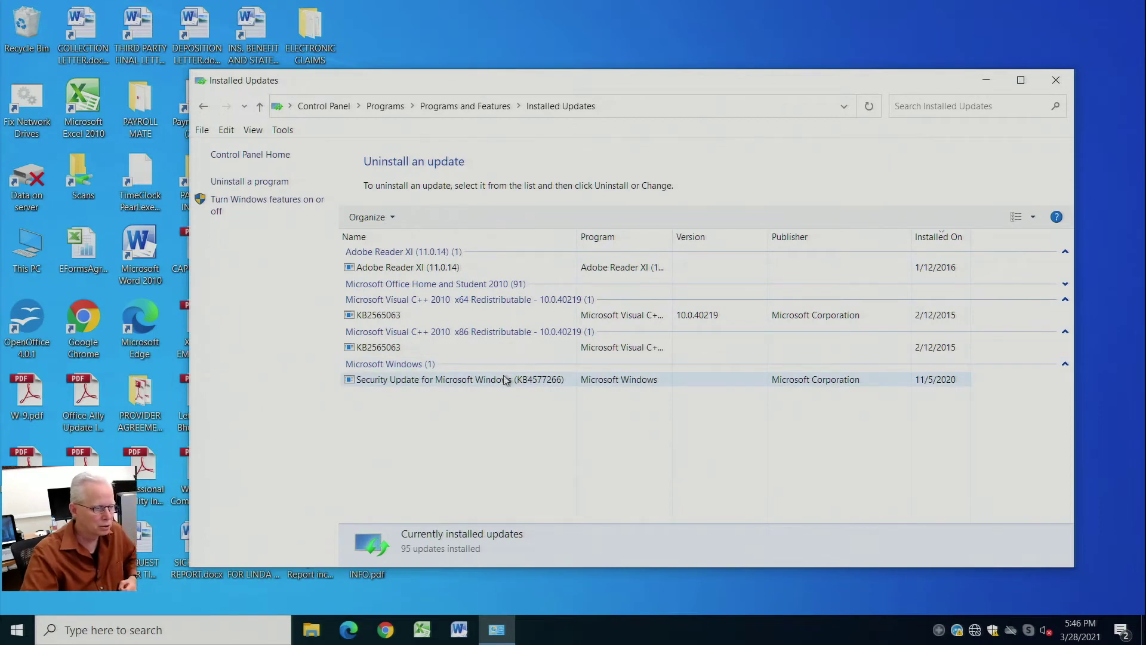
{"action": "left_click", "coordinate": [1065, 87]}
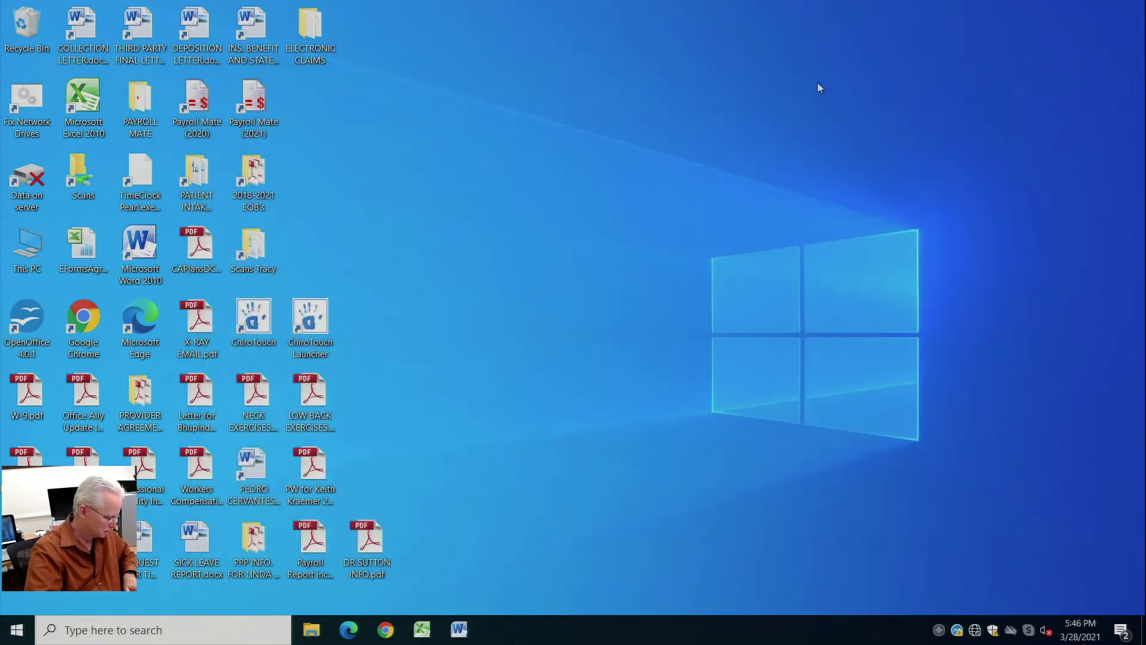
Search Windows for "update sett", open Windows Update settings to check the update status, and close Settings
{"action": "key", "text": "super"}
{"action": "type", "text": "updas"}
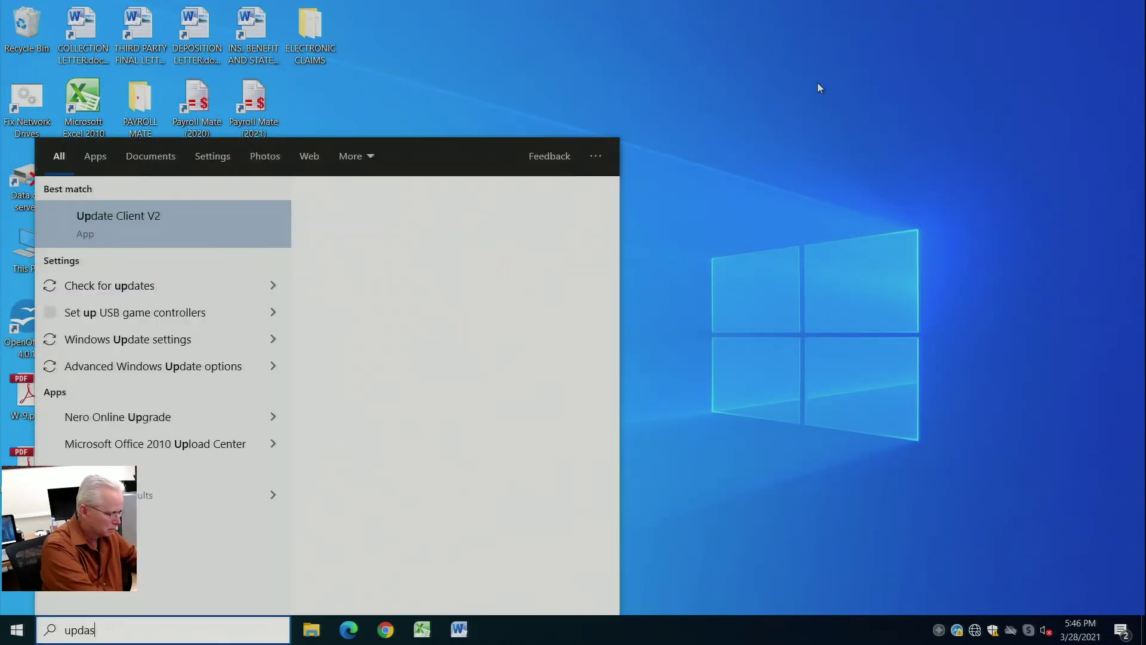
{"action": "key", "text": "BackSpace"}
{"action": "type", "text": "te "}
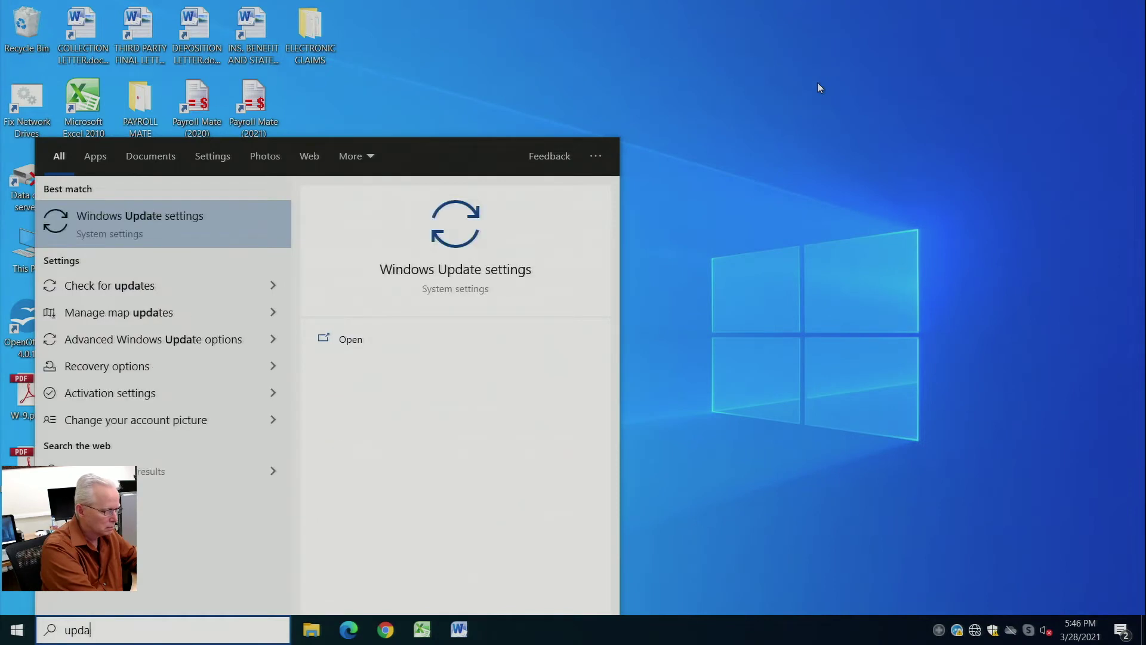
{"action": "type", "text": "sett"}
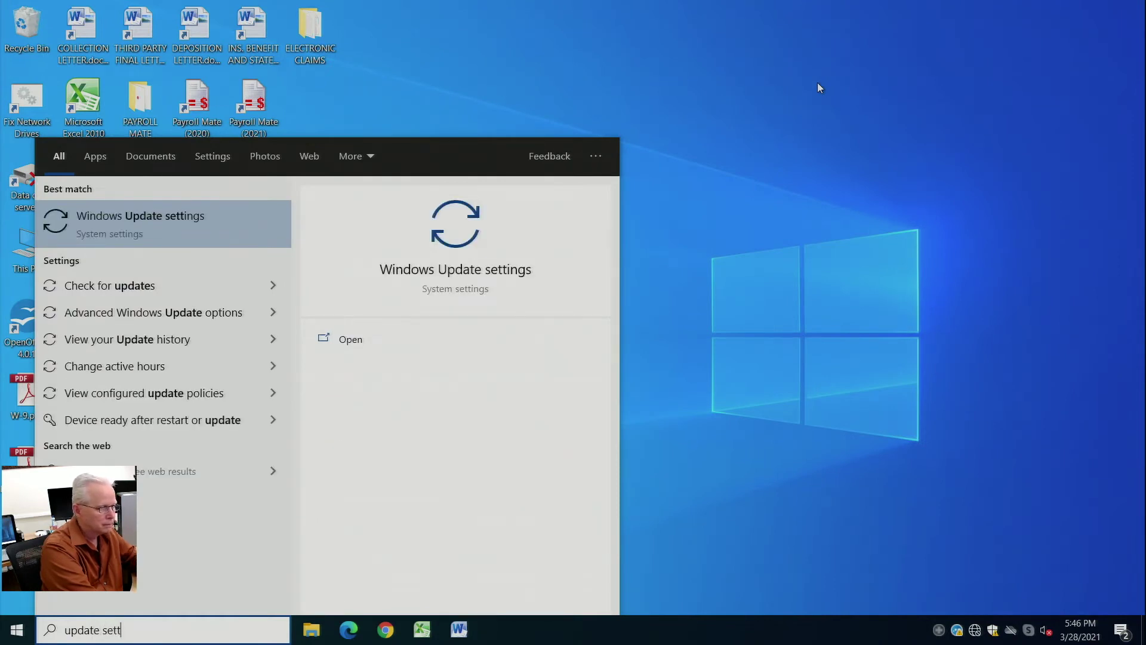
{"action": "key", "text": "Return"}
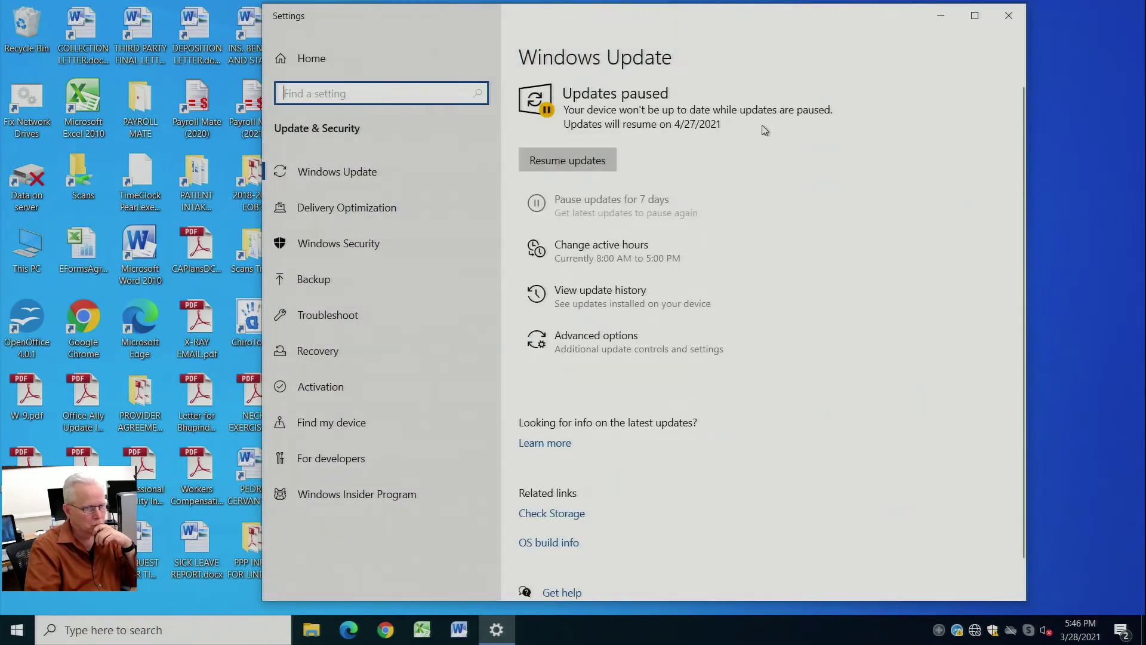
{"action": "left_click", "coordinate": [1008, 18]}
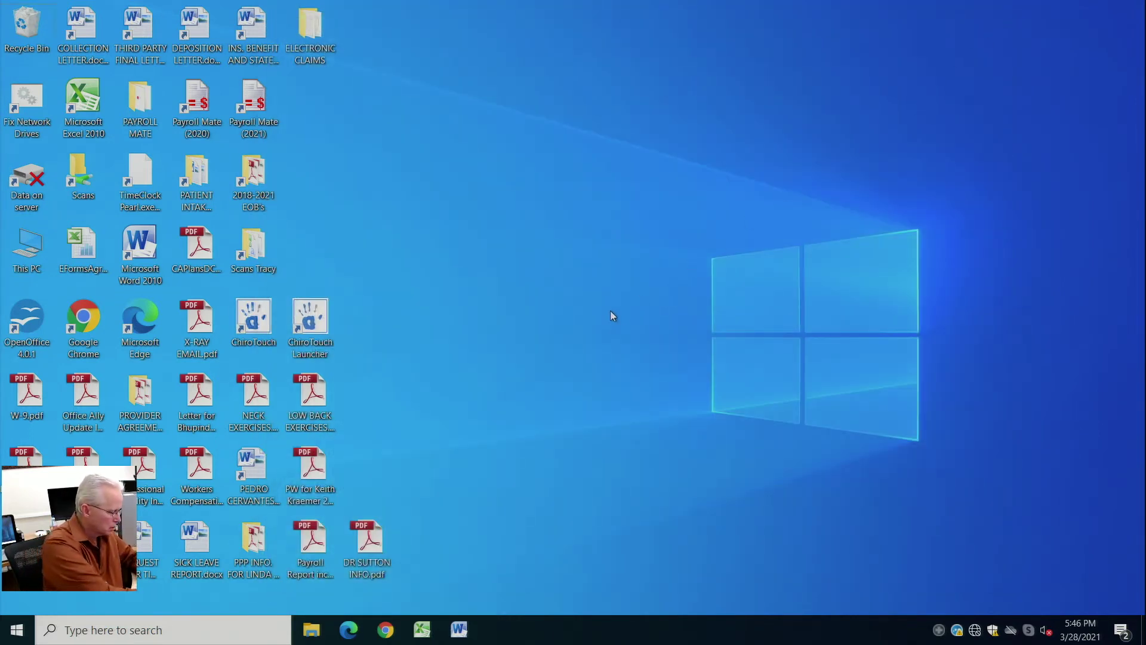
Open the Services console through the Run dialog and enlarge its window to show more of the service list
{"action": "key", "text": "super+r"}
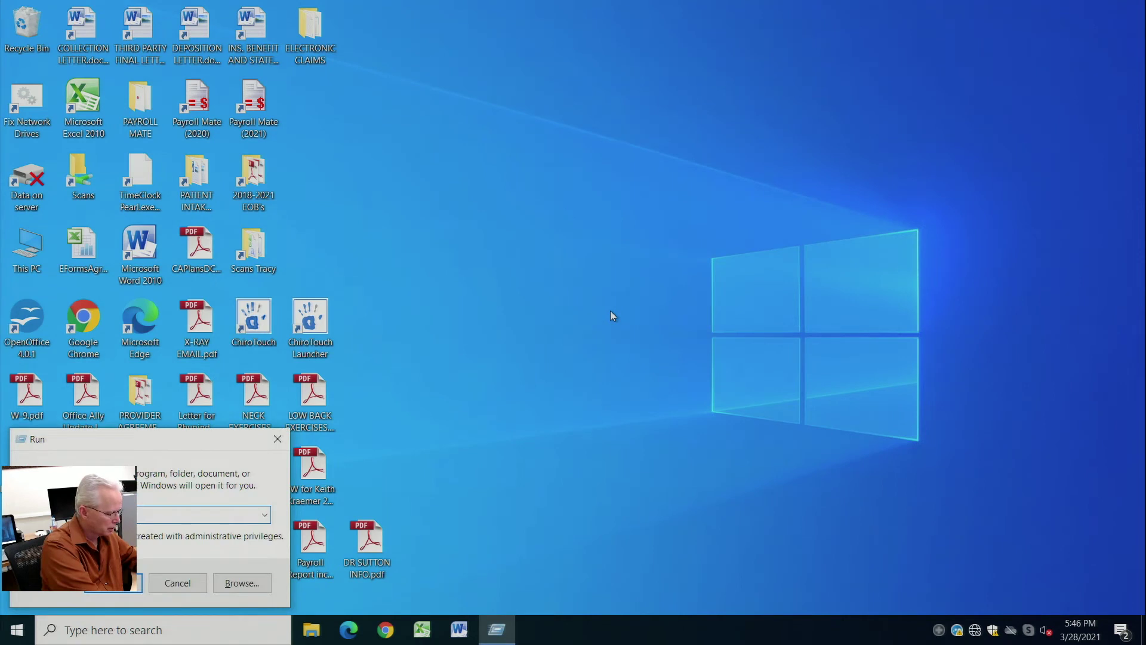
{"action": "type", "text": "c"}
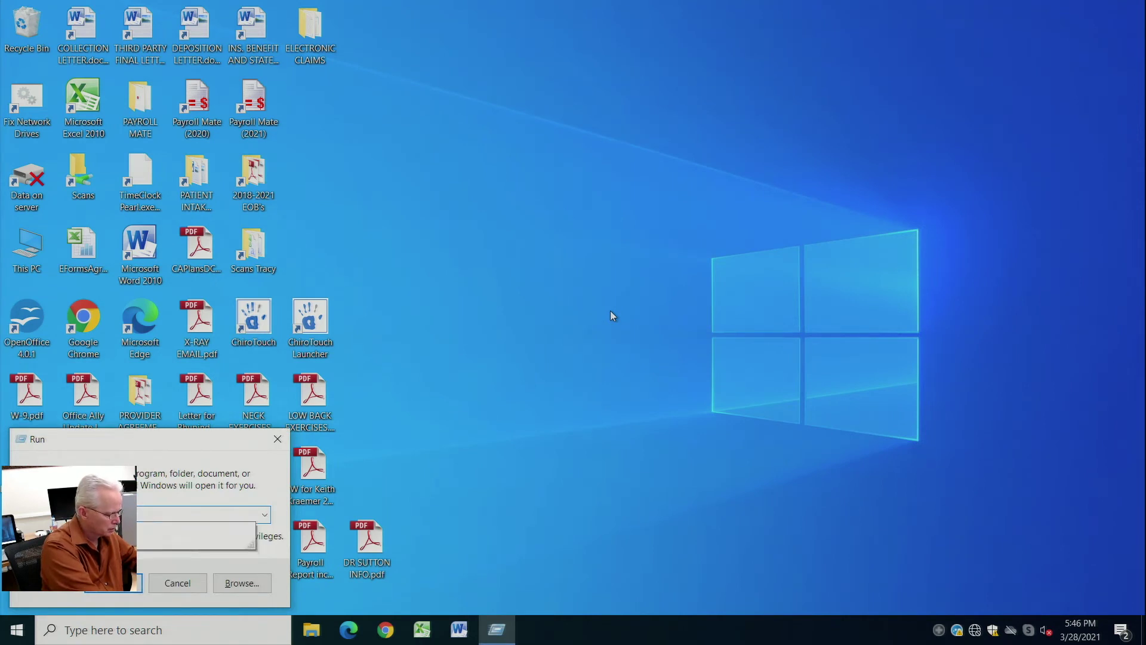
{"action": "key", "text": "Return"}
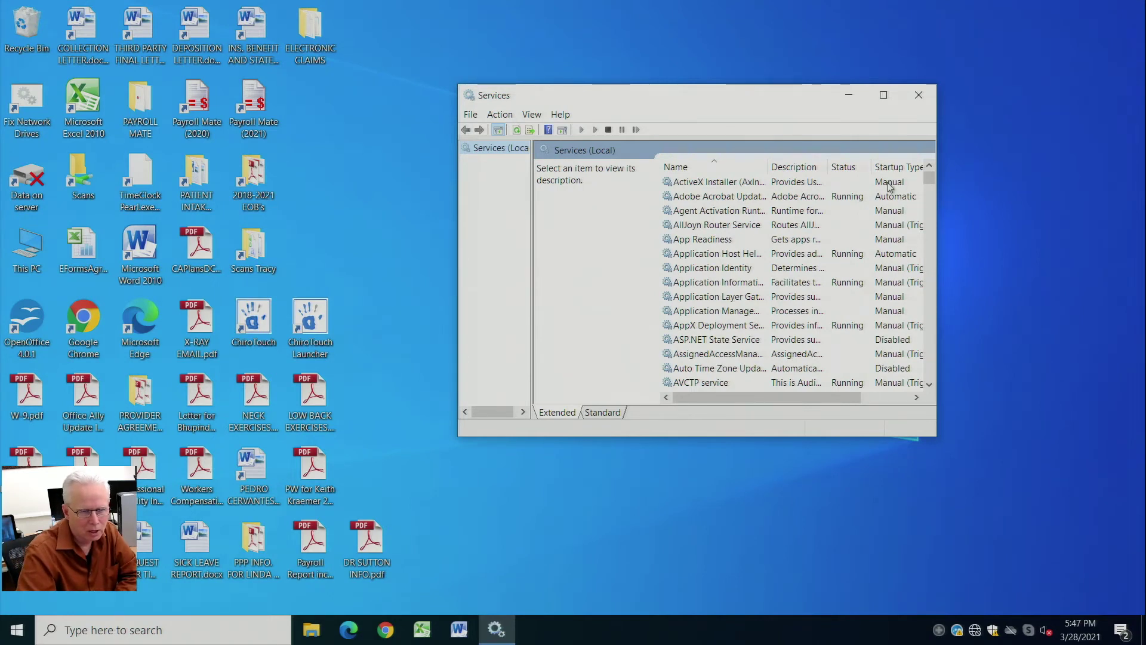
{"action": "left_click_drag", "start_coordinate": [460, 437], "coordinate": [272, 595]}
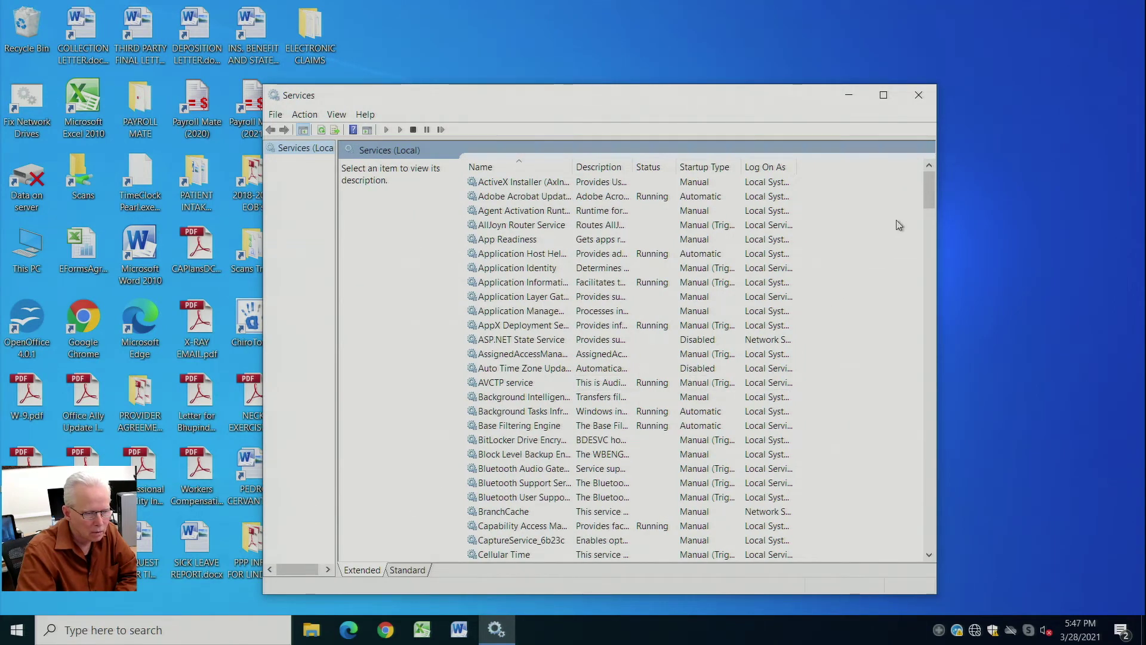
Find Cryptographic Services in the service list and open its properties
{"action": "left_click_drag", "start_coordinate": [929, 193], "coordinate": [936, 229]}
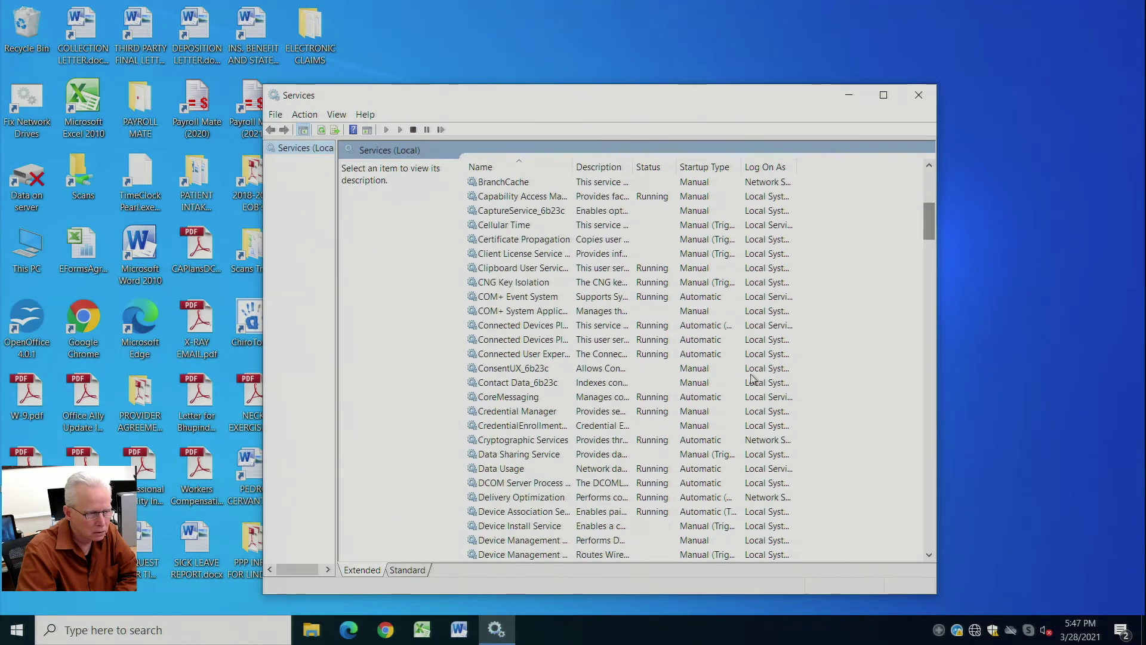
{"action": "left_click", "coordinate": [518, 442]}
{"action": "right_click", "coordinate": [518, 445]}
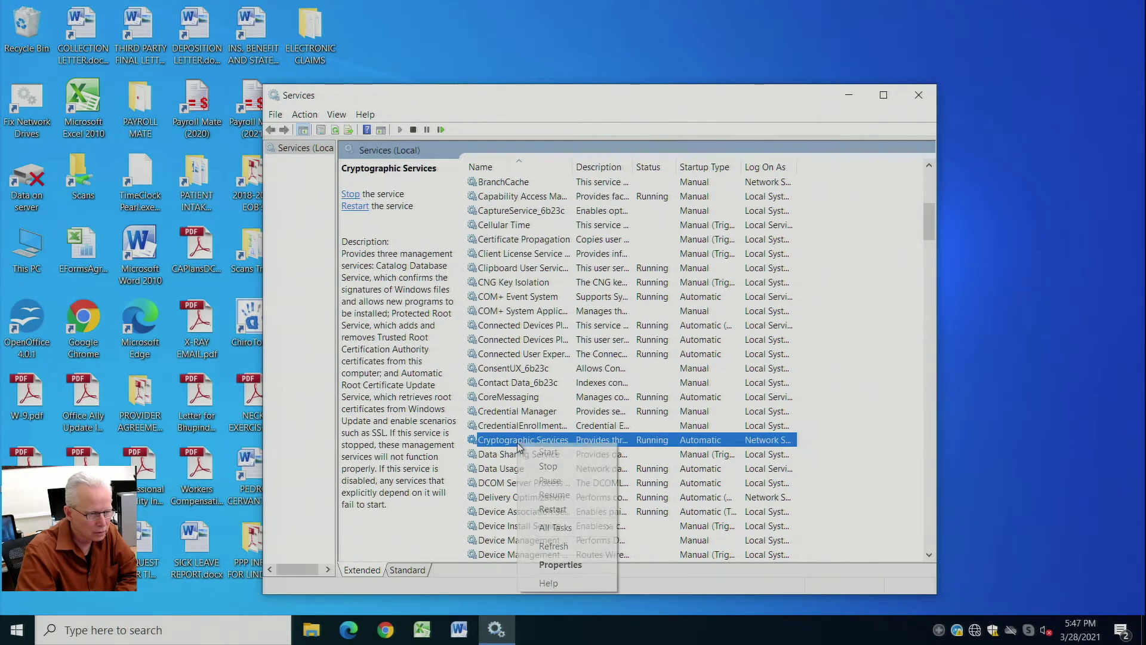
{"action": "left_click", "coordinate": [560, 564]}
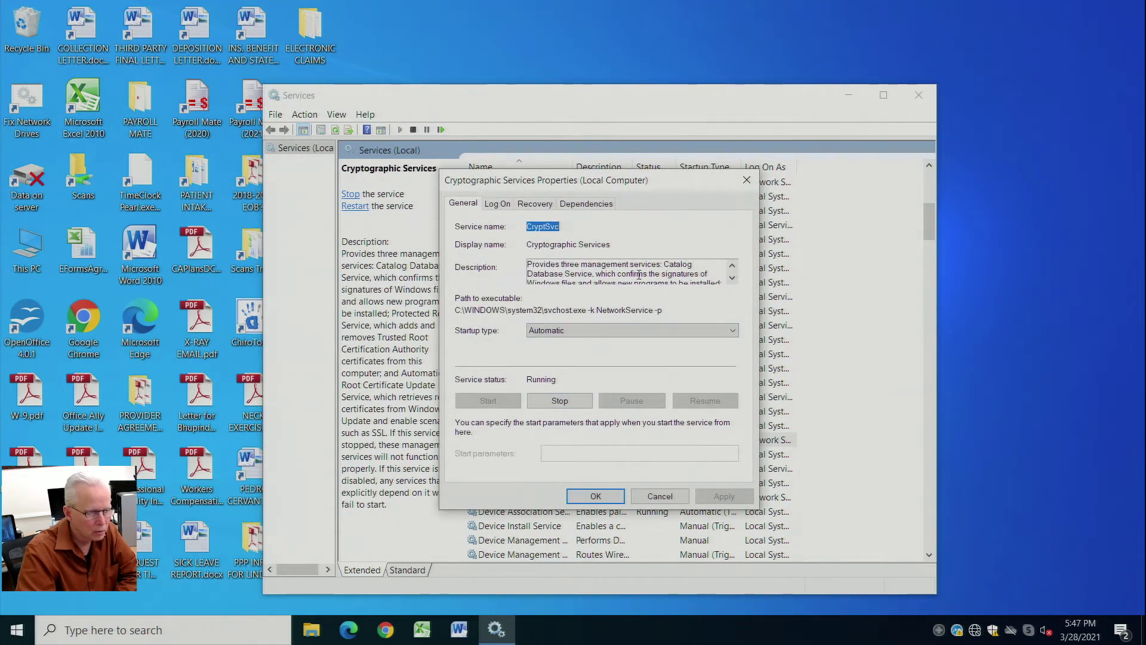
Read through the full description of Cryptographic Services in its general properties
{"action": "left_click", "coordinate": [732, 278]}
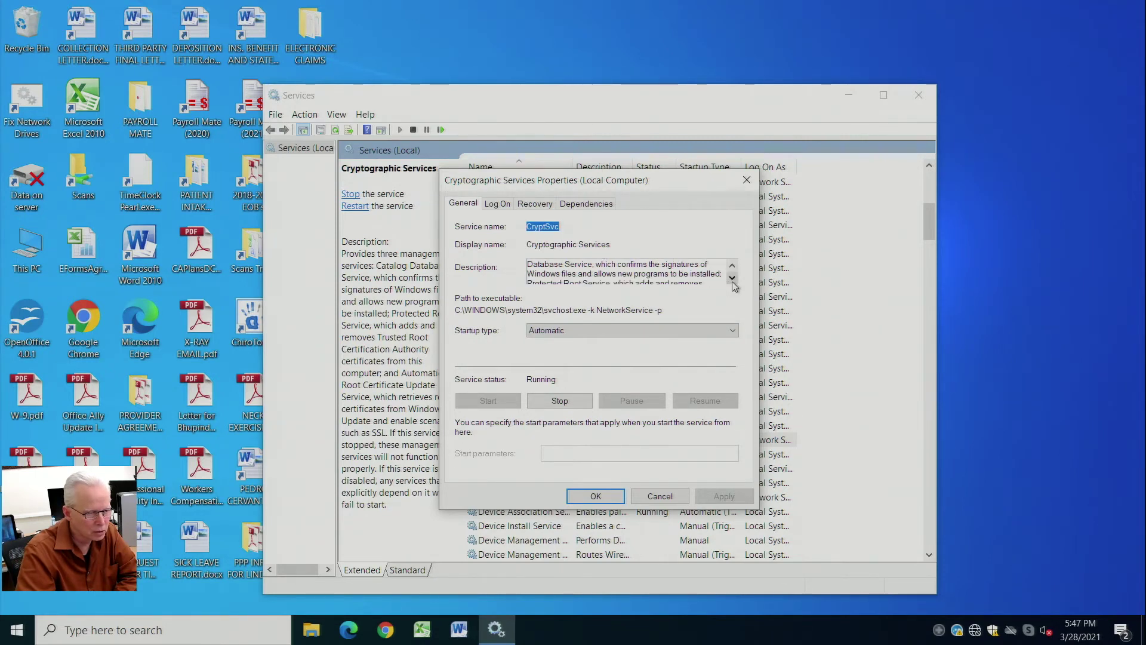
{"action": "left_click", "coordinate": [731, 279]}
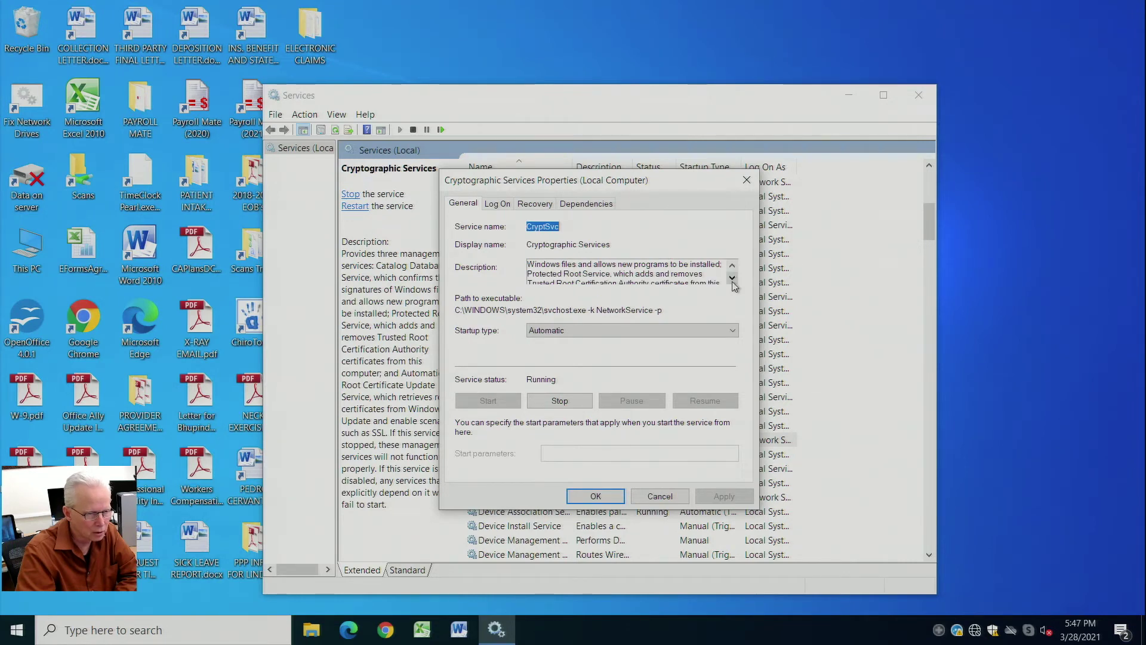
{"action": "left_click", "coordinate": [732, 278]}
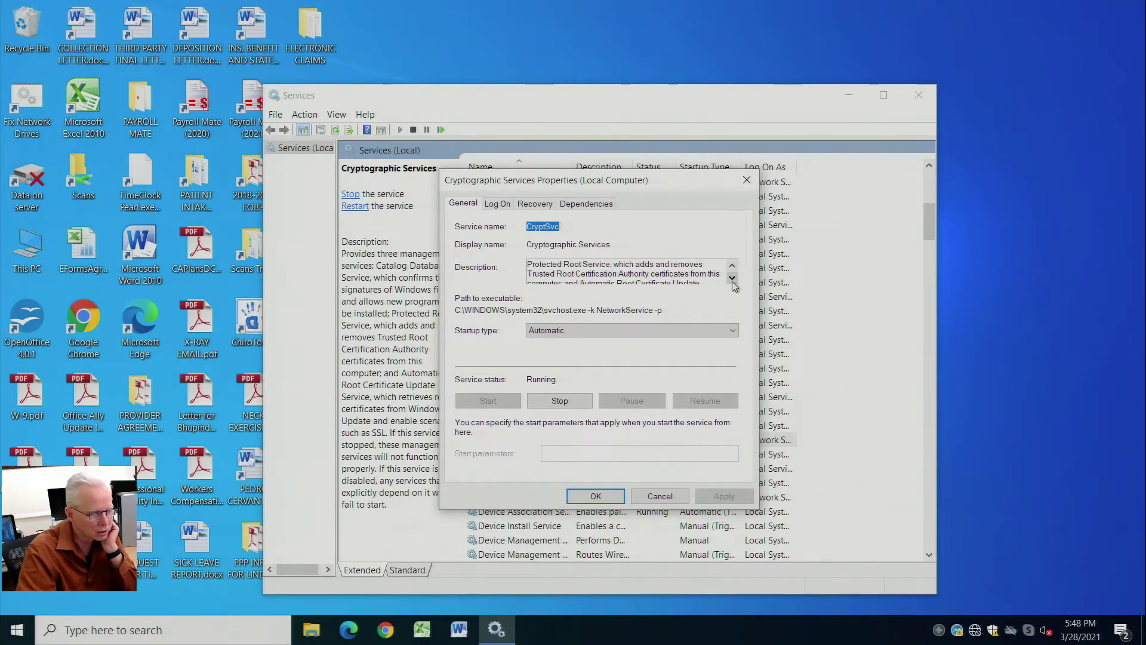
{"action": "left_click", "coordinate": [731, 279]}
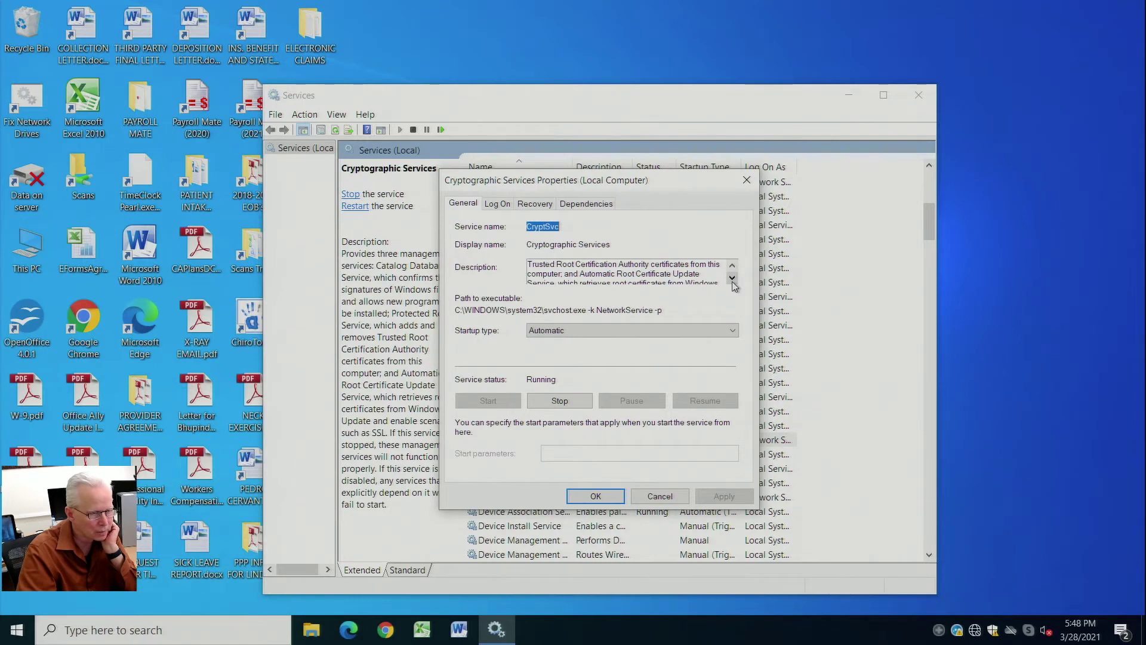
{"action": "left_click", "coordinate": [732, 279]}
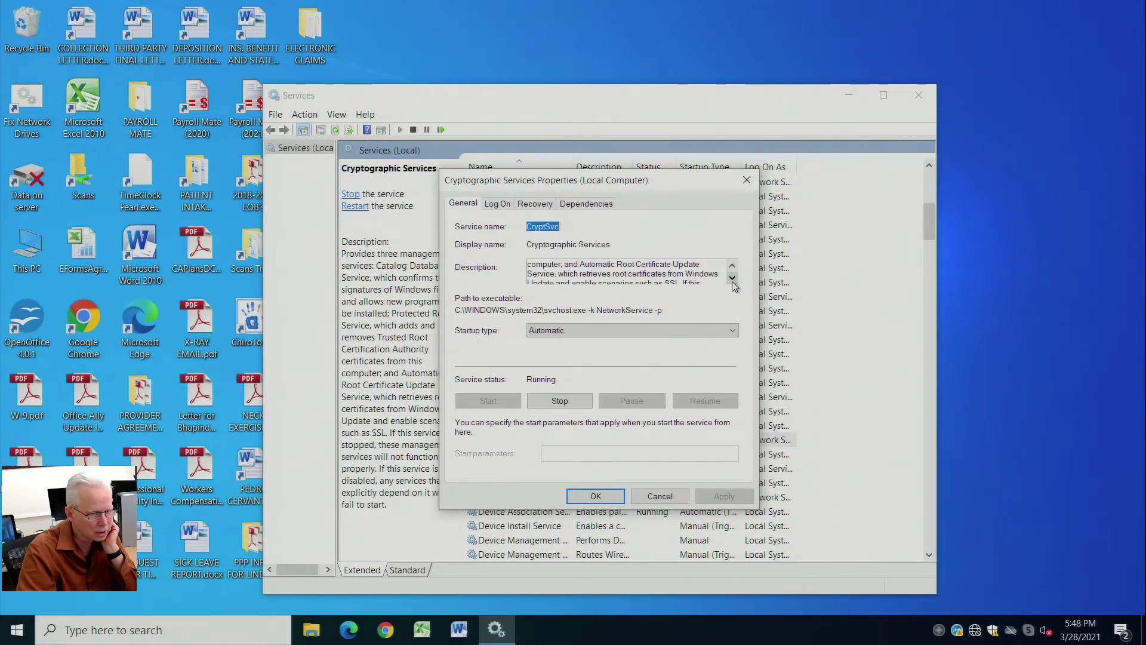
{"action": "left_click", "coordinate": [732, 279]}
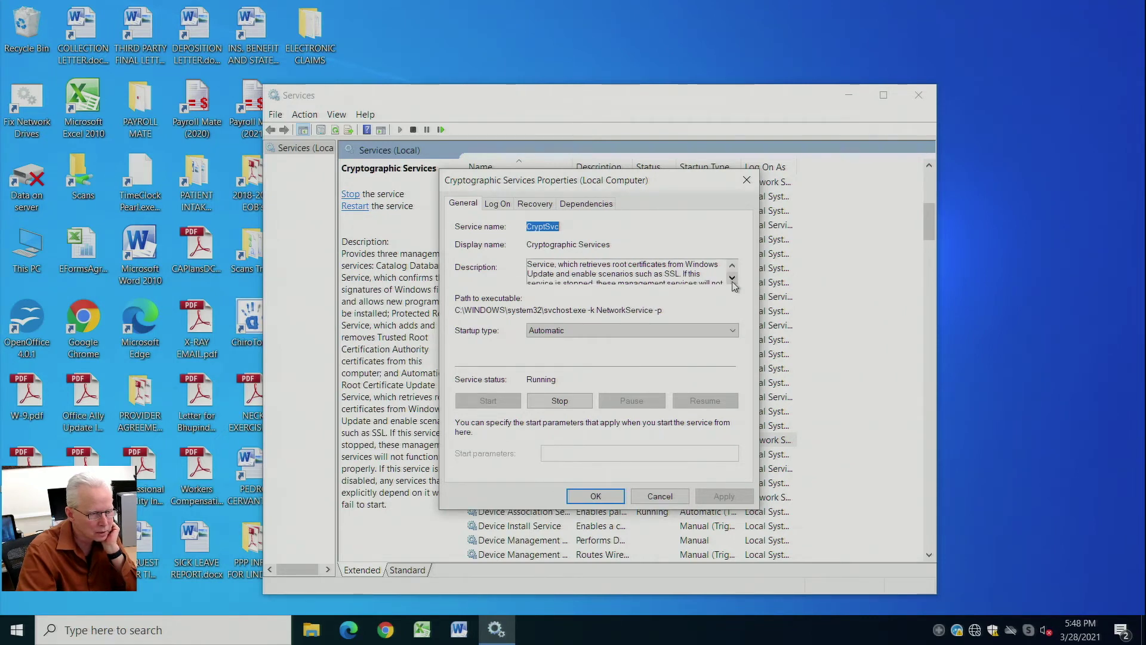
{"action": "left_click", "coordinate": [732, 278]}
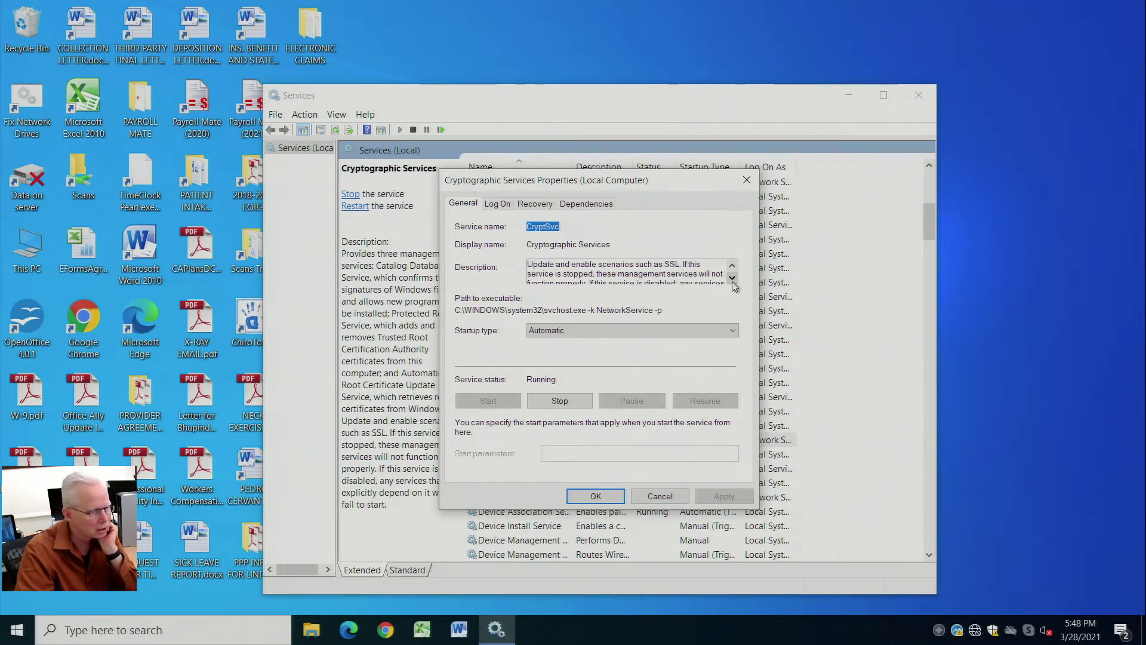
{"action": "left_click", "coordinate": [732, 278]}
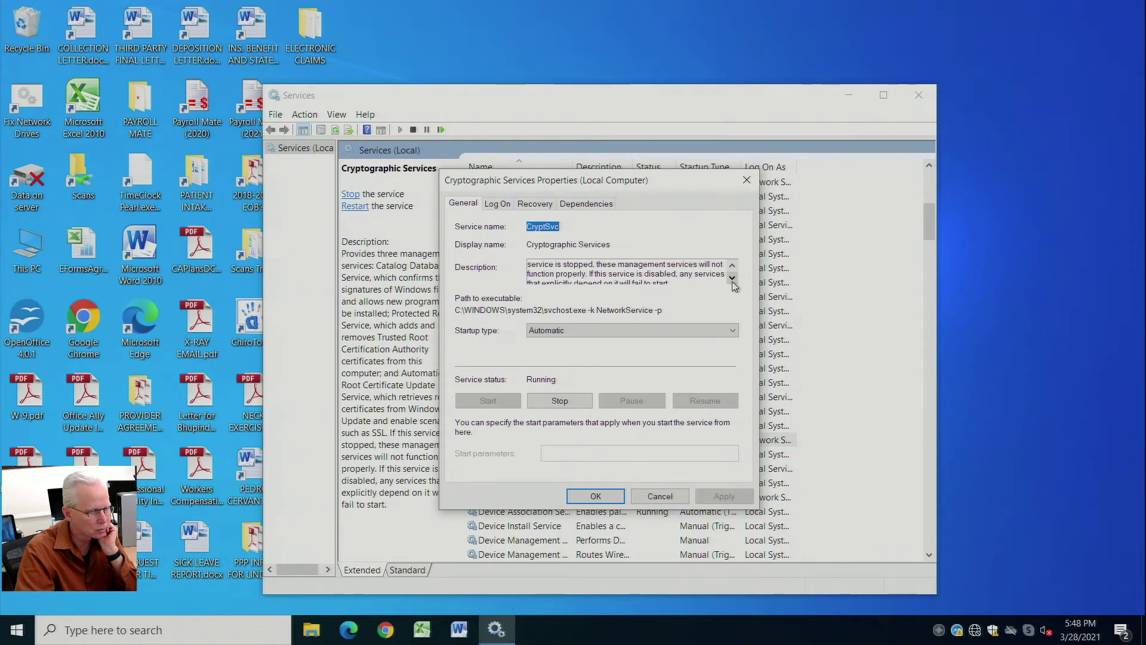
{"action": "left_click", "coordinate": [732, 279]}
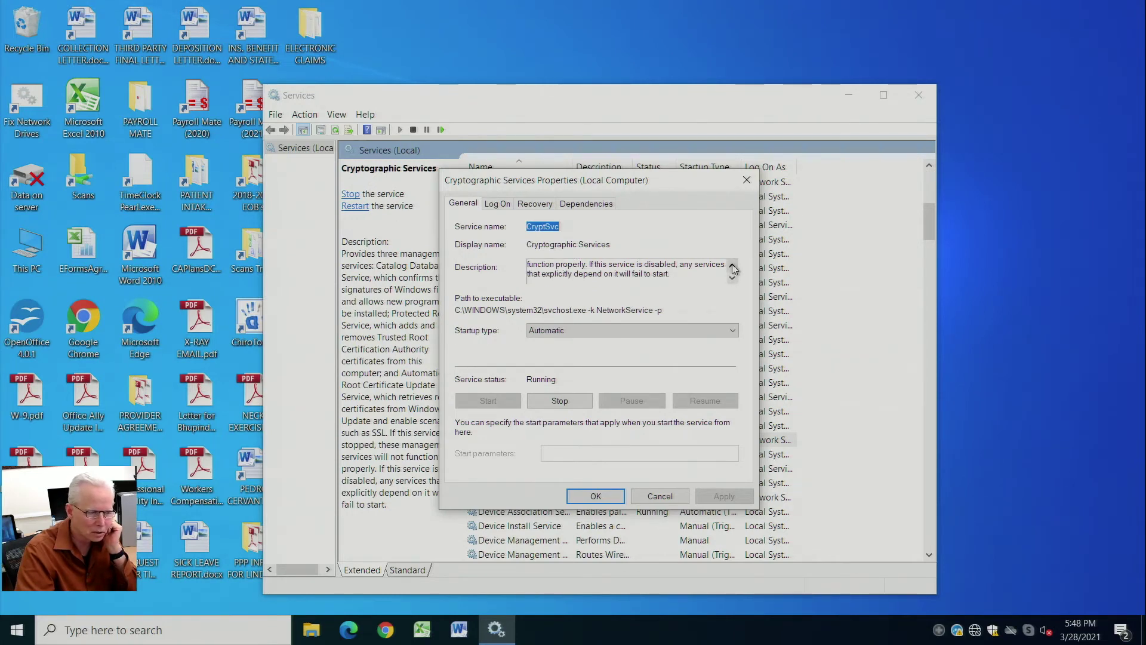
{"action": "left_click", "coordinate": [732, 267]}
{"action": "left_click", "coordinate": [732, 267]}
{"action": "left_click", "coordinate": [732, 267]}
{"action": "left_click", "coordinate": [732, 267]}
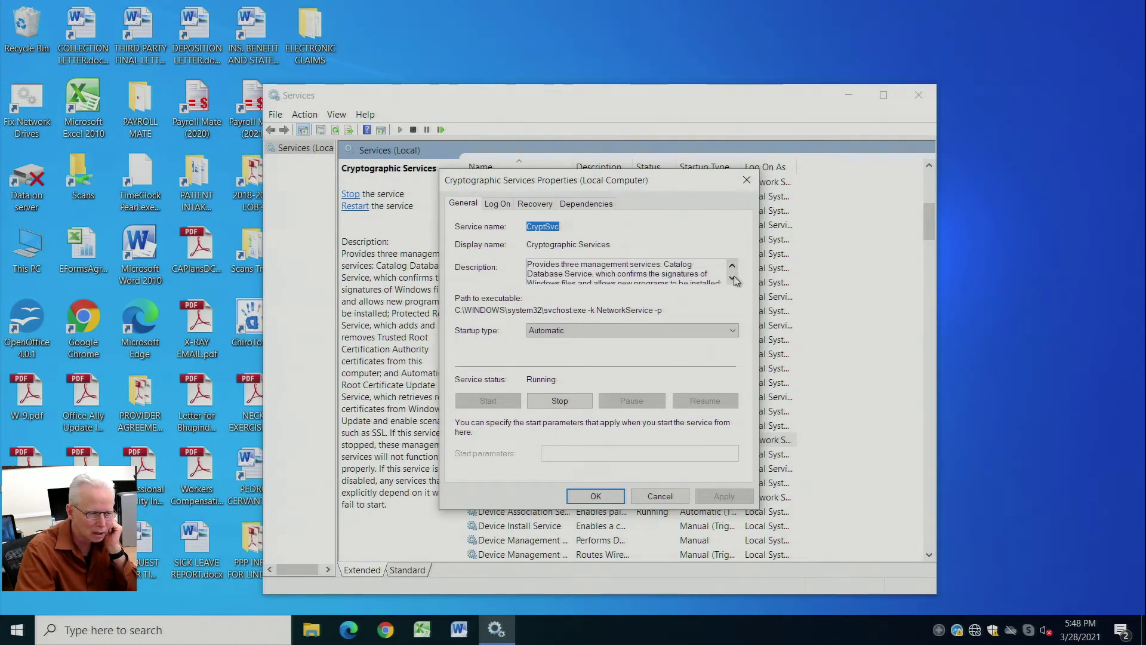
{"action": "left_click", "coordinate": [732, 279]}
{"action": "left_click", "coordinate": [732, 279]}
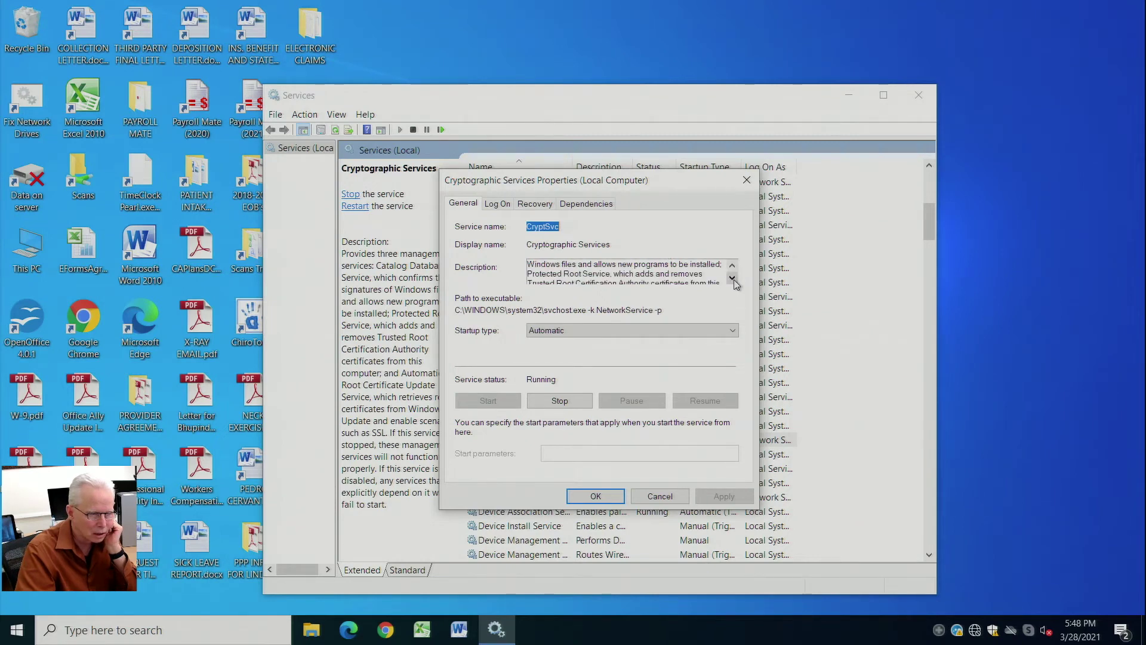
{"action": "left_click", "coordinate": [733, 279]}
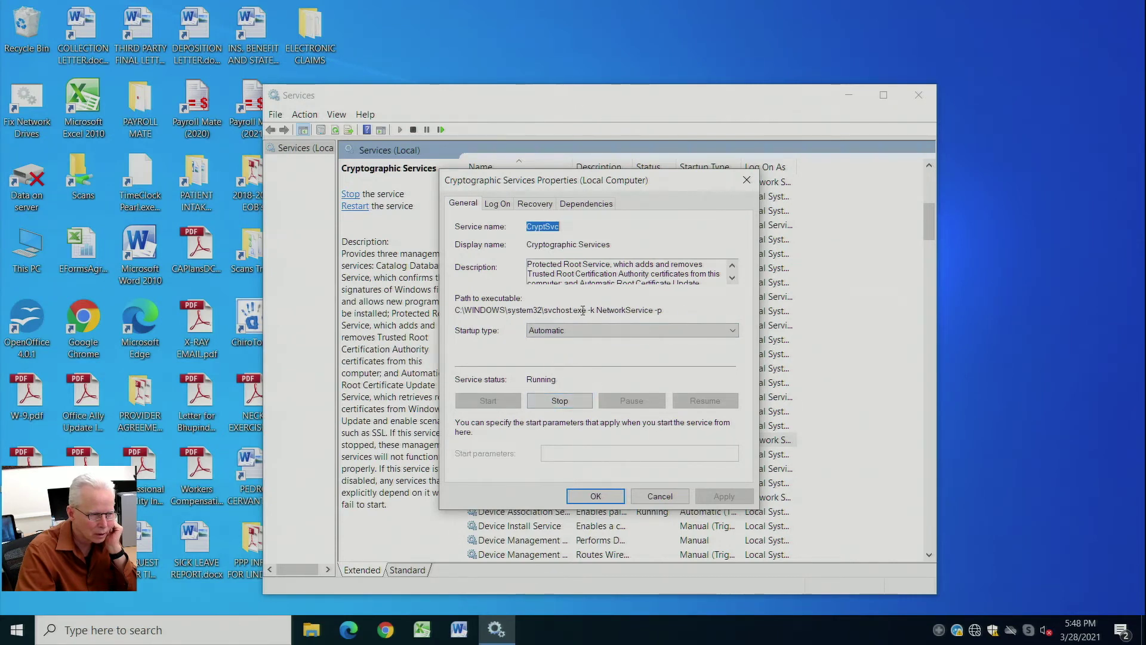
Review the Log On, Recovery and Dependencies settings of Cryptographic Services, expanding both dependency trees, and close the properties and Services without changes
{"action": "left_click", "coordinate": [498, 205]}
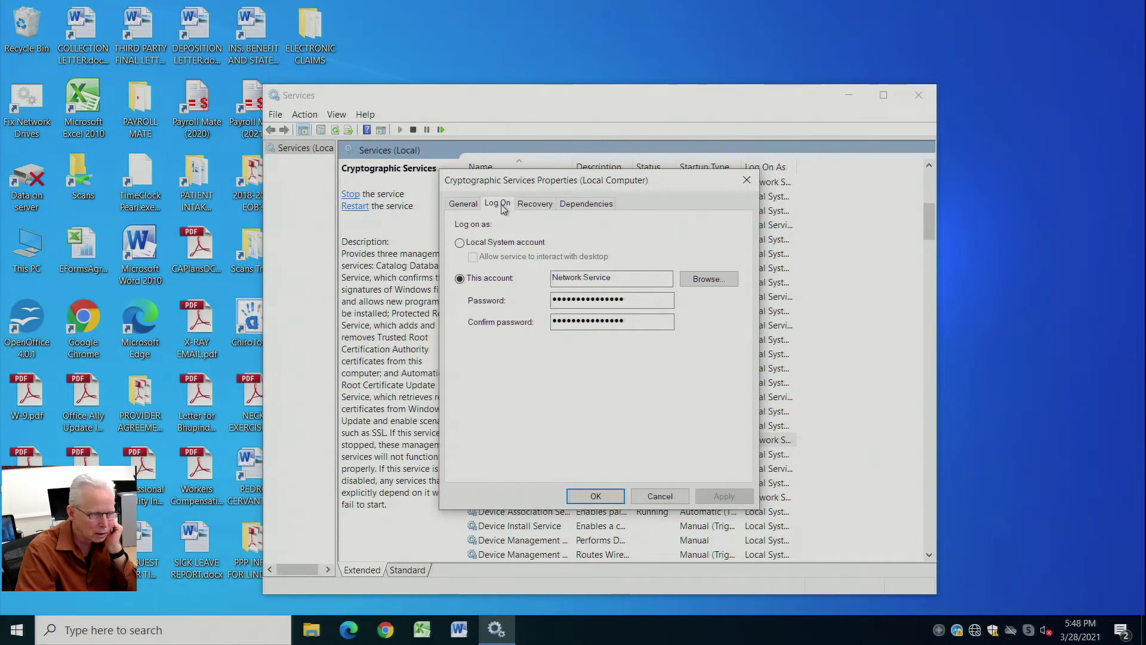
{"action": "left_click", "coordinate": [526, 207]}
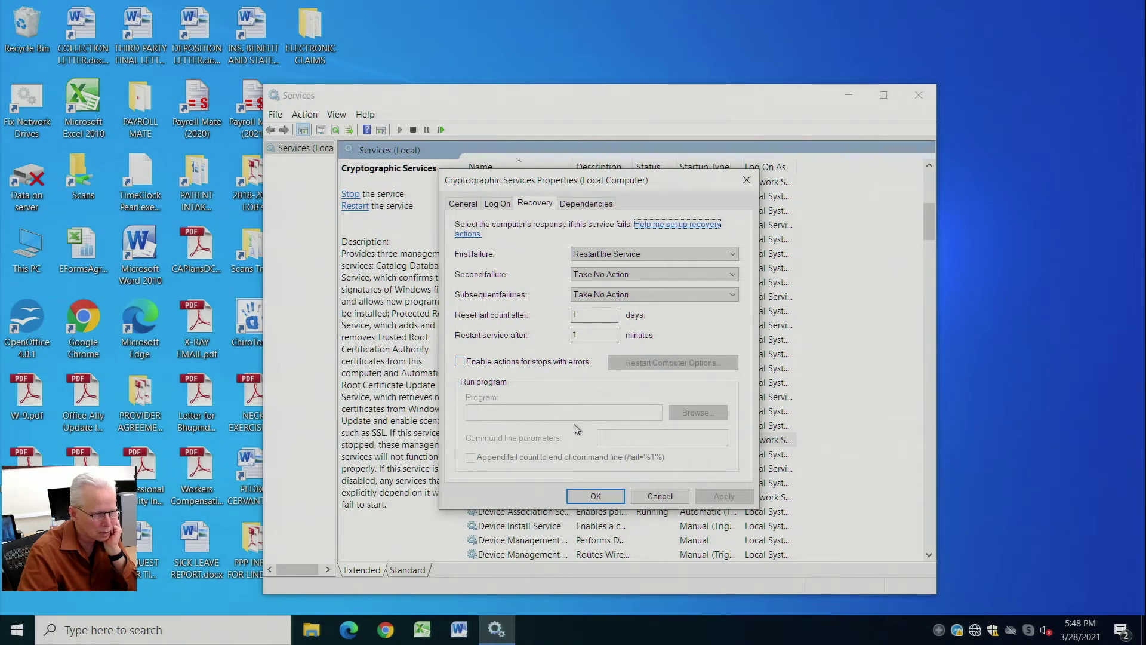
{"action": "left_click", "coordinate": [601, 203]}
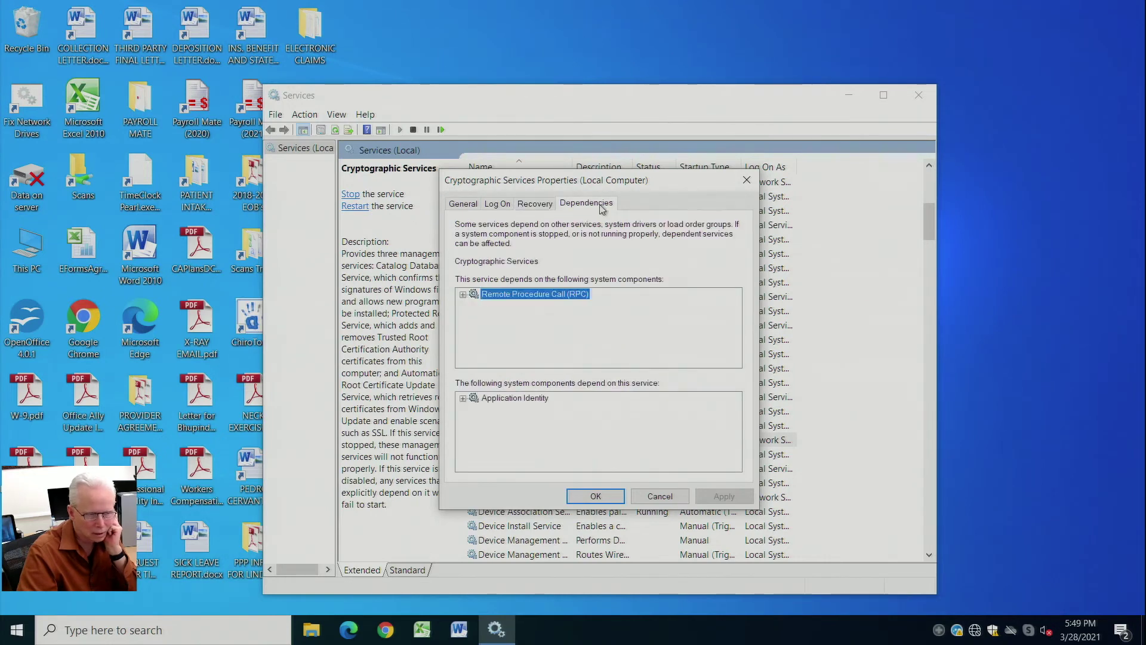
{"action": "left_click", "coordinate": [463, 294]}
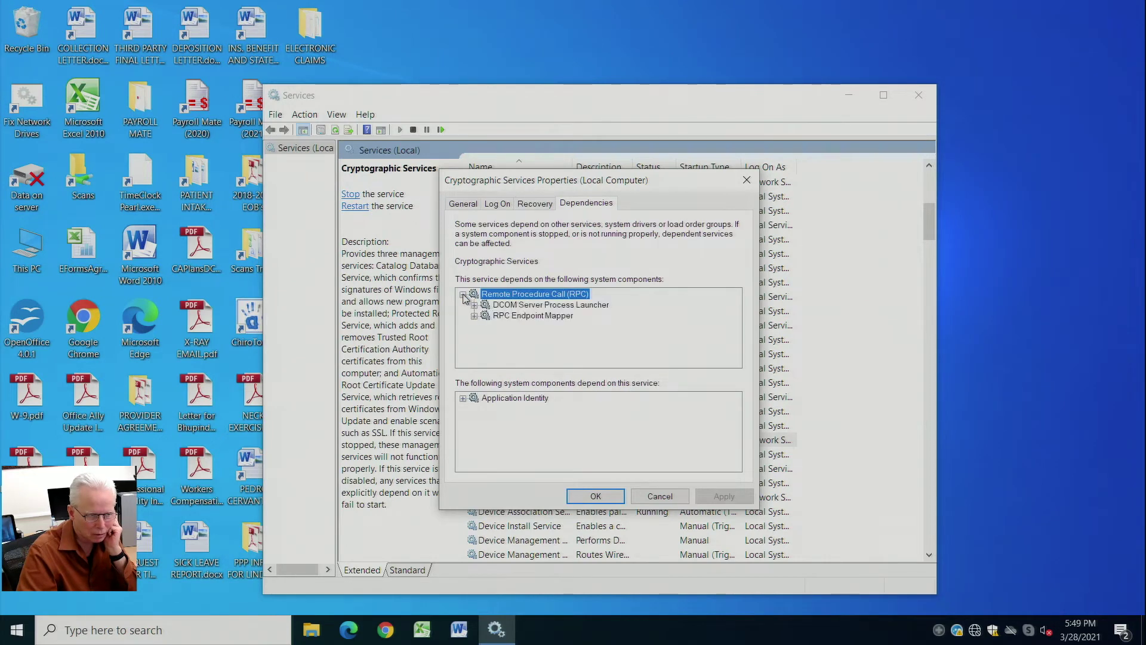
{"action": "left_click", "coordinate": [516, 305]}
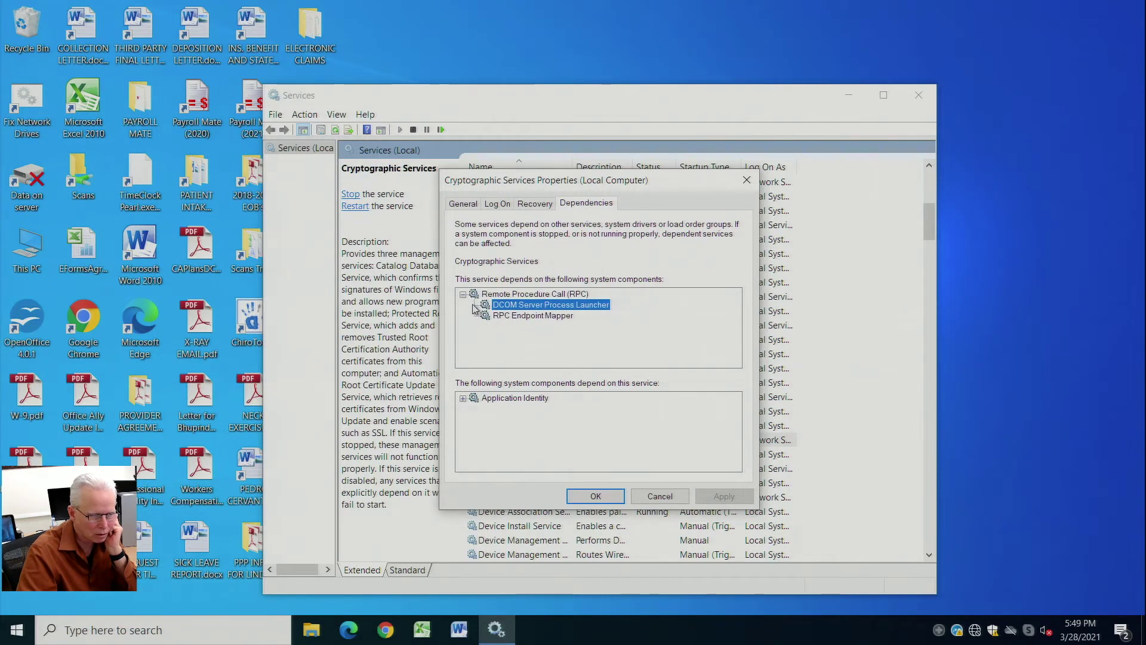
{"action": "left_click", "coordinate": [463, 398]}
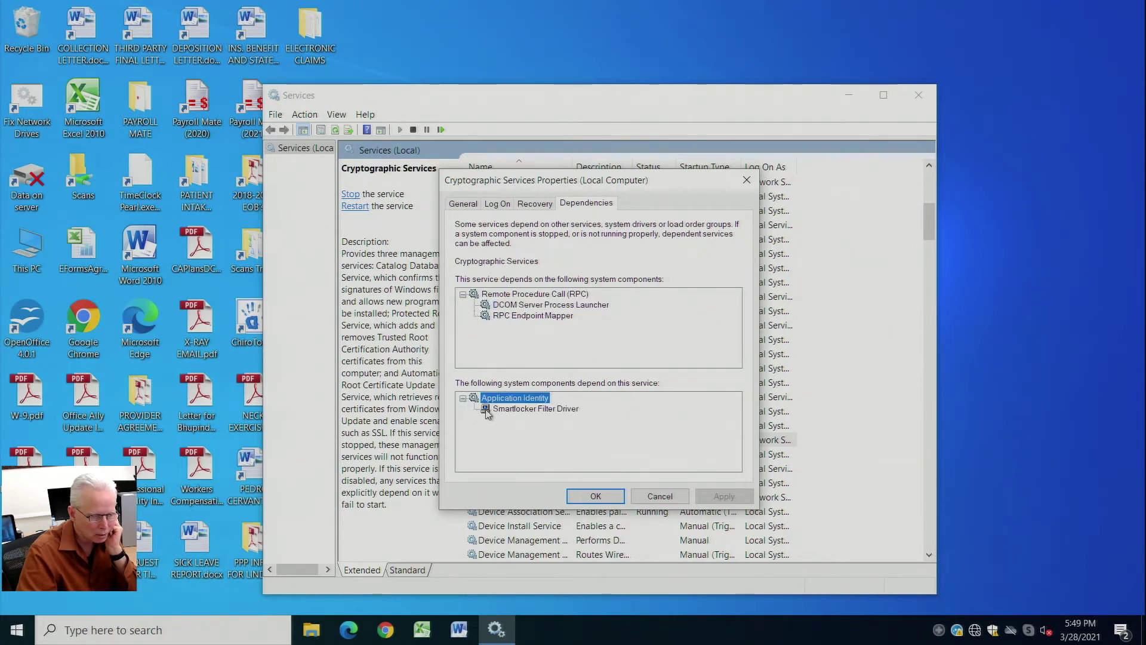
{"action": "left_click", "coordinate": [504, 409]}
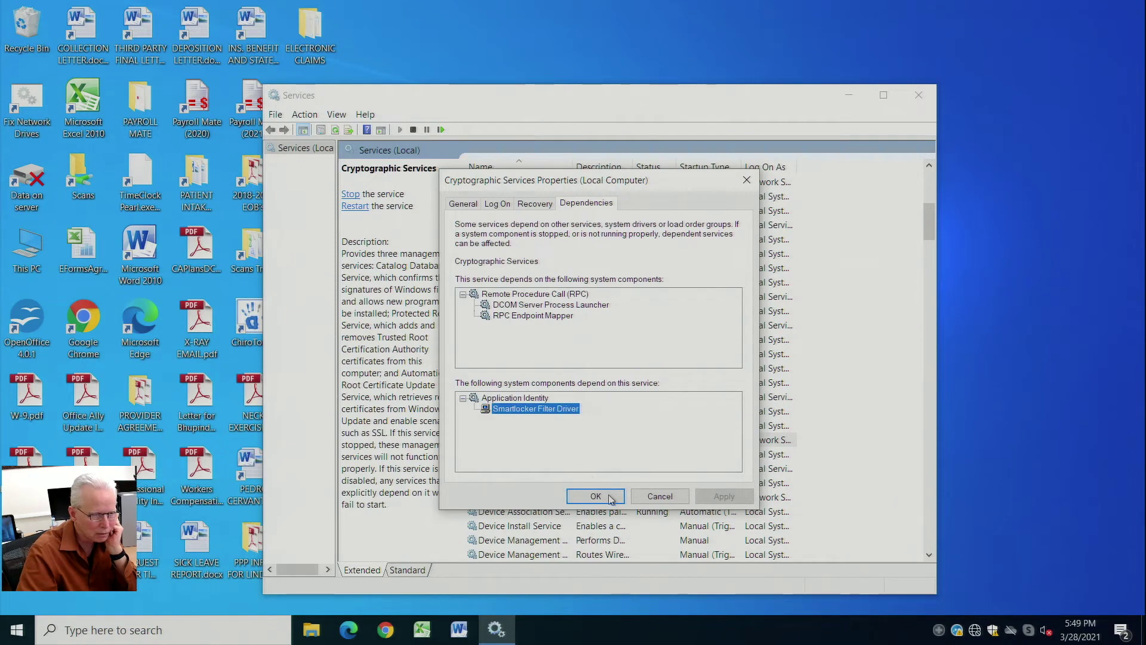
{"action": "left_click", "coordinate": [659, 496]}
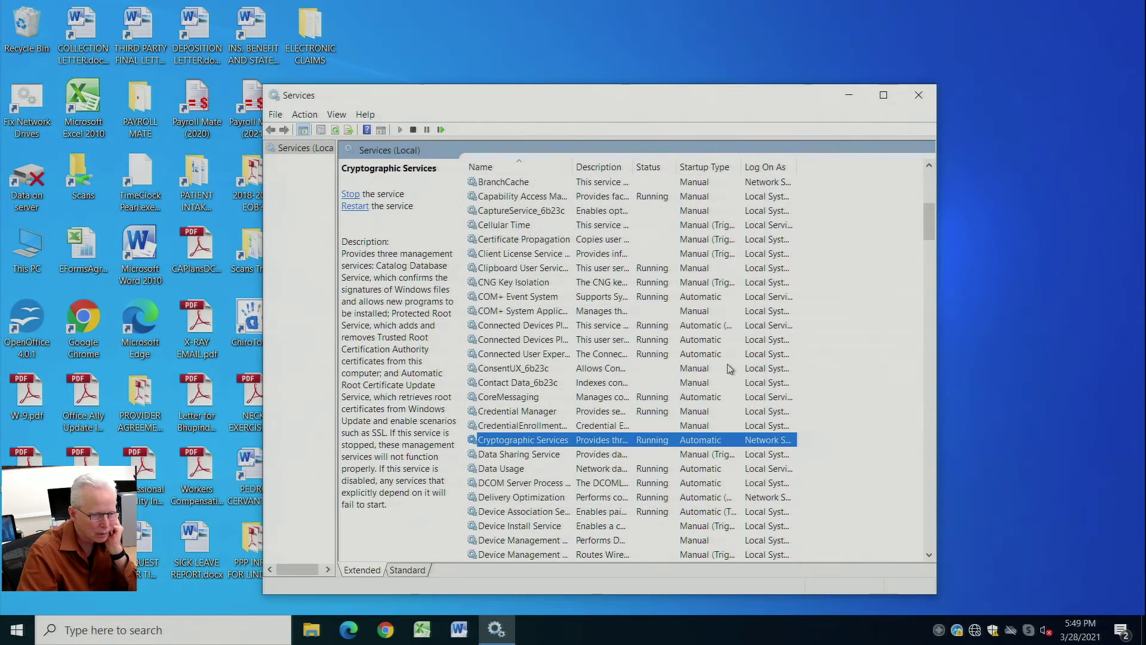
{"action": "left_click", "coordinate": [916, 100]}
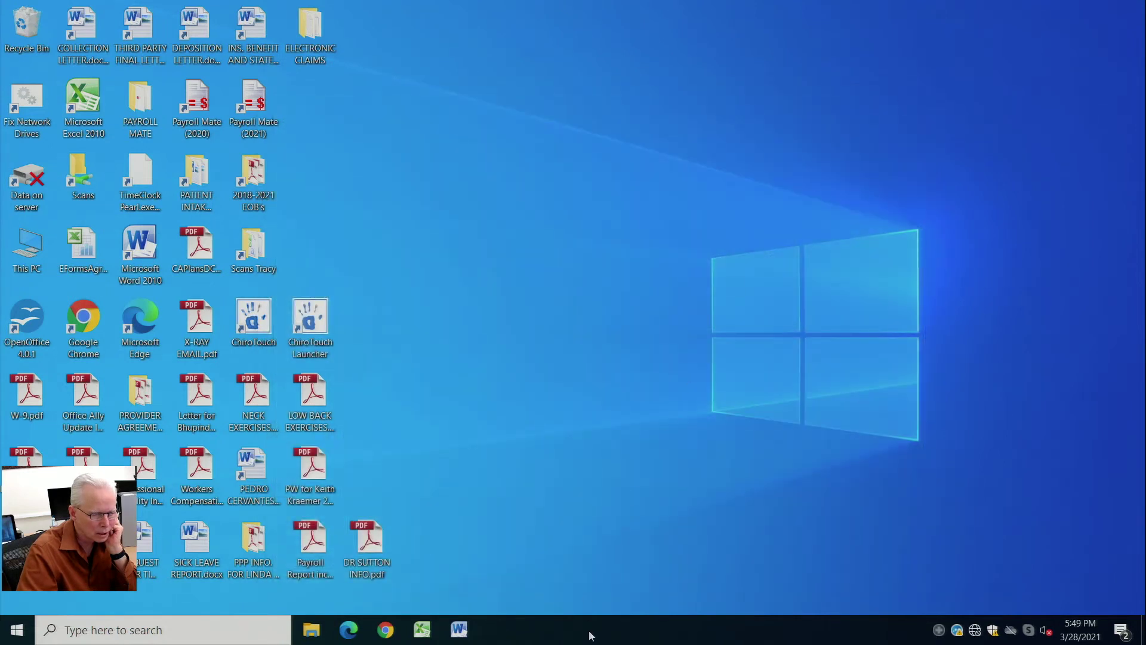
Open Task Manager, find Service Host: Cryptographic Services among the processes and expand it
{"action": "right_click", "coordinate": [591, 635]}
{"action": "left_click", "coordinate": [629, 564]}
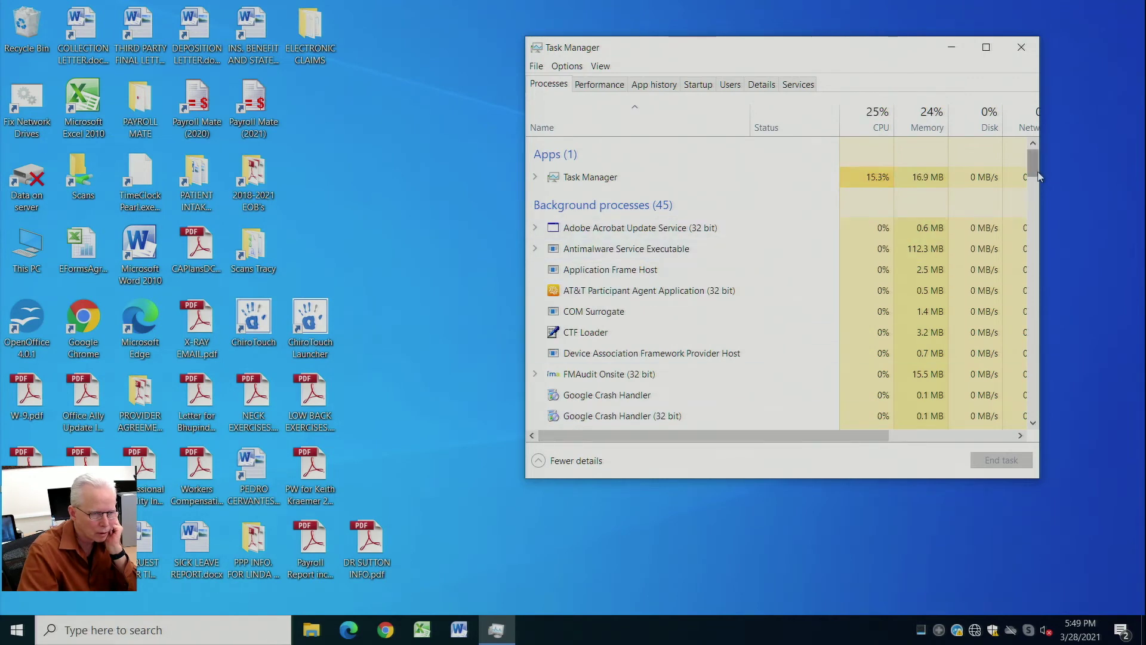
{"action": "scroll", "coordinate": [1036, 191], "scroll_direction": "down", "scroll_amount": 2}
{"action": "left_click_drag", "start_coordinate": [1035, 191], "coordinate": [1034, 292]}
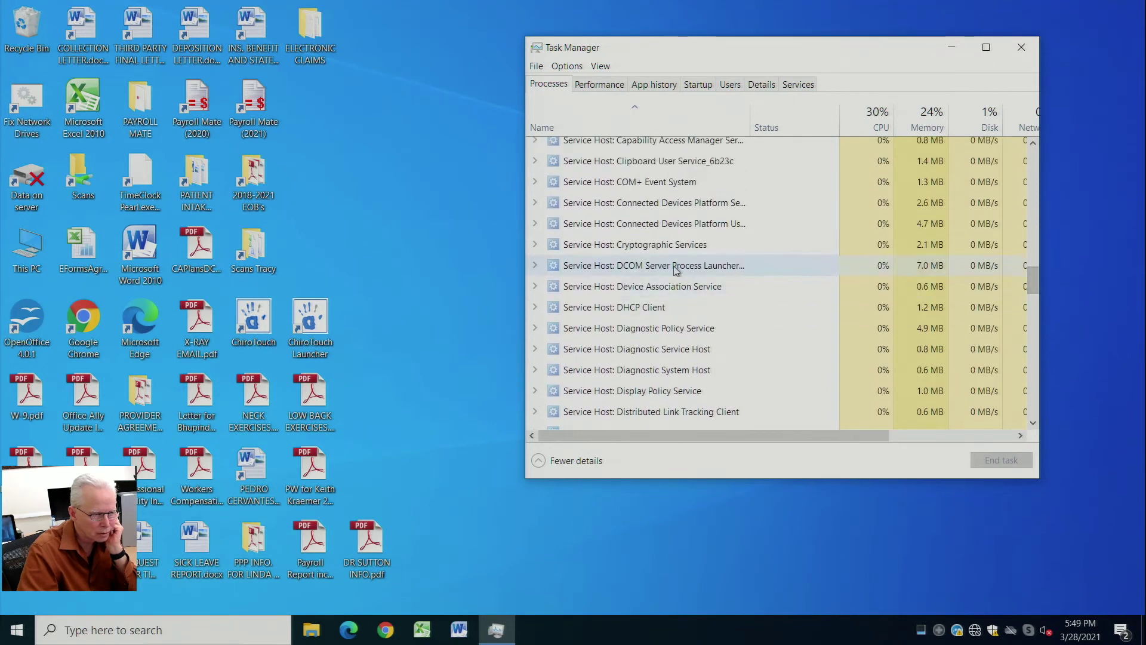
{"action": "left_click", "coordinate": [540, 253]}
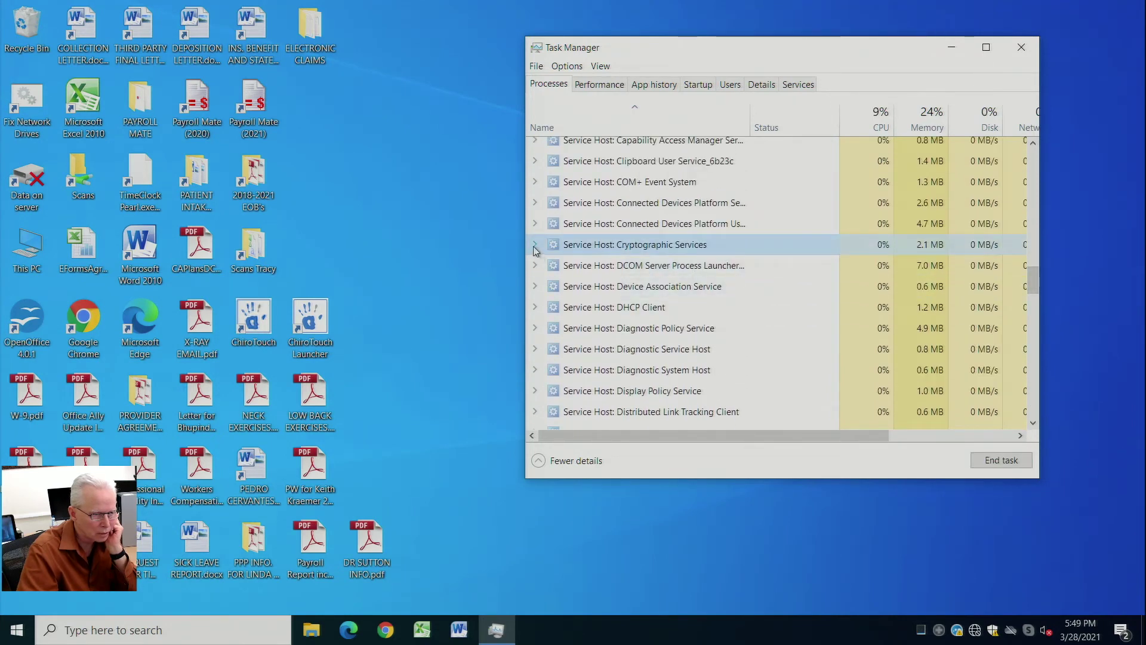
{"action": "left_click", "coordinate": [535, 246]}
Open Services from the Cryptographic Services entry in Task Manager, and switch to Task Manager and back to the Services window
{"action": "right_click", "coordinate": [604, 265]}
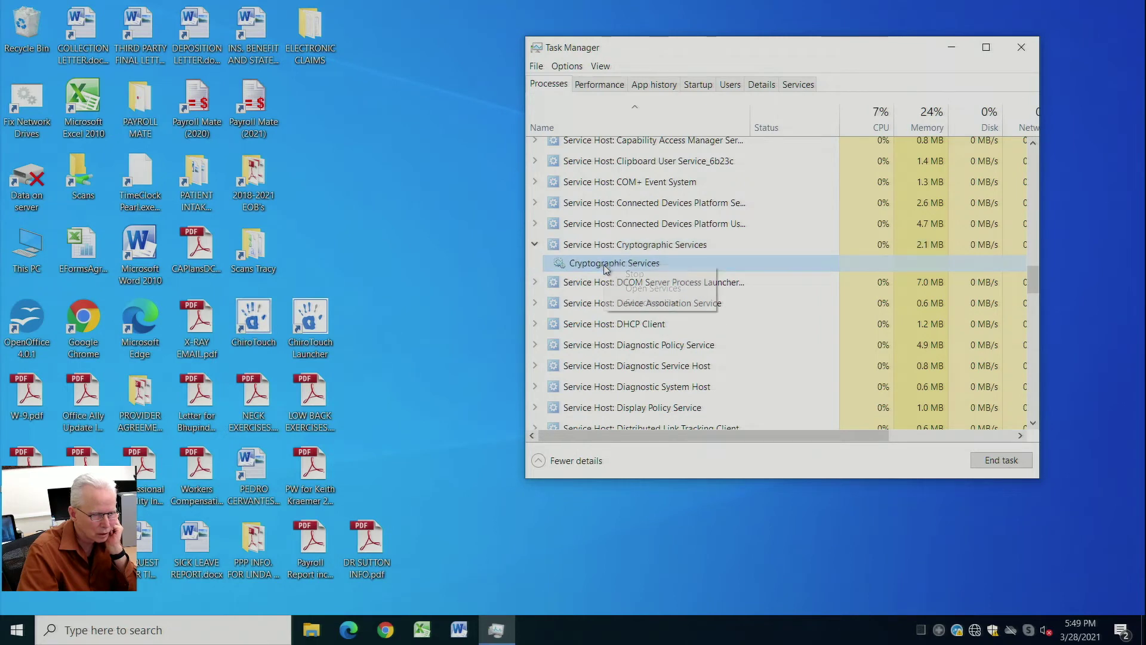
{"action": "left_click", "coordinate": [638, 289]}
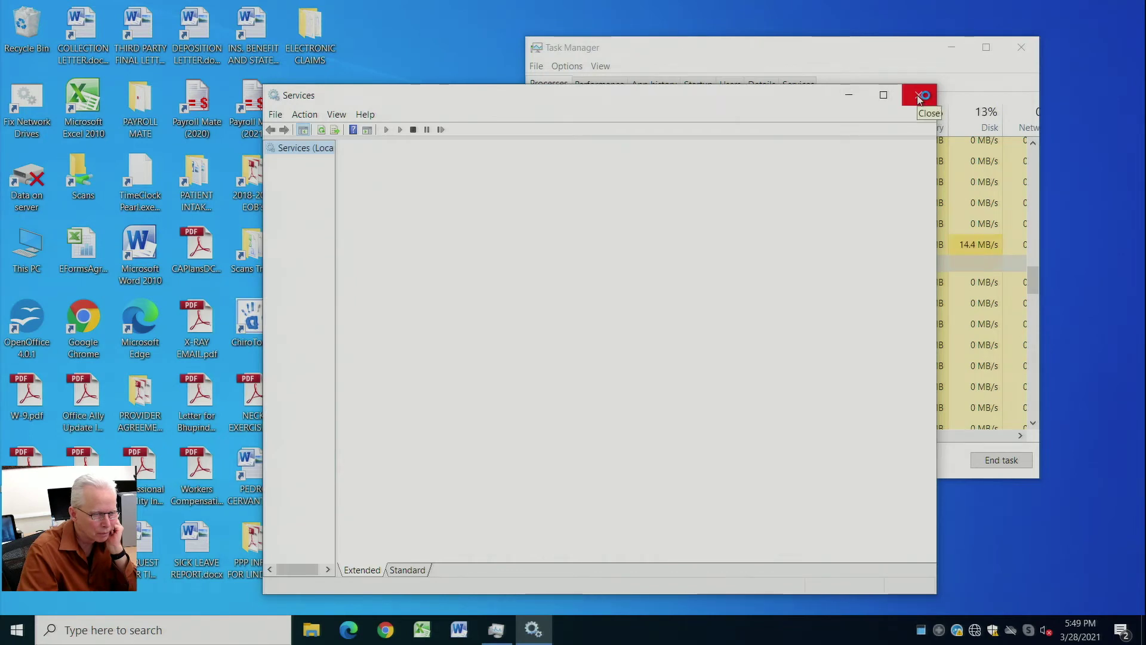
{"action": "left_click", "coordinate": [922, 70]}
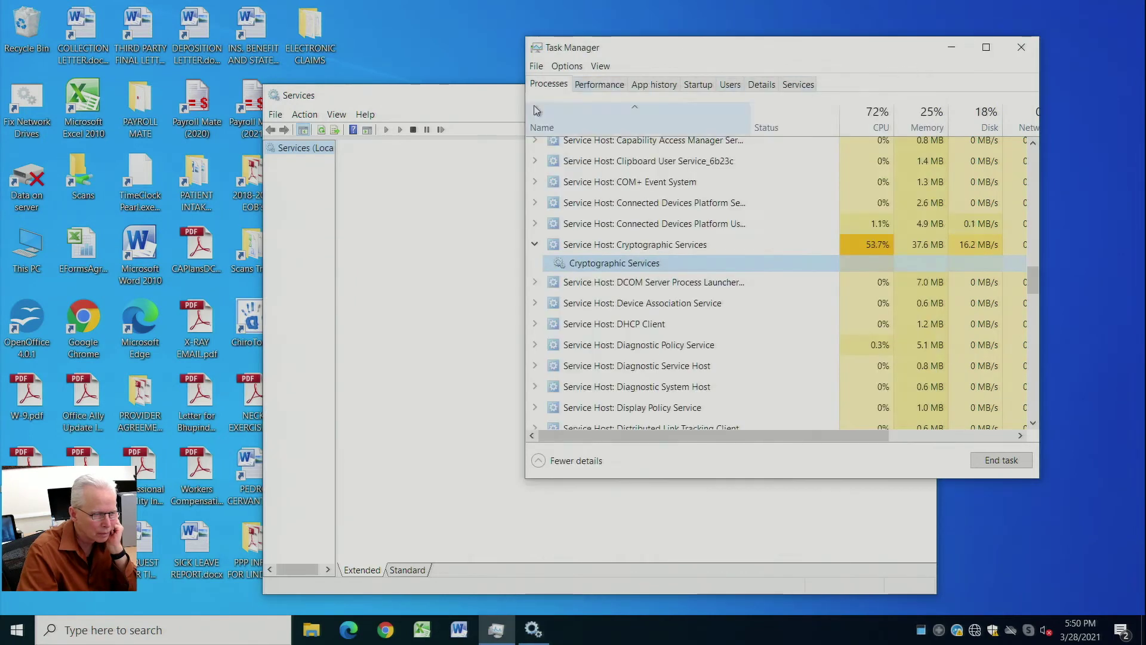
{"action": "left_click", "coordinate": [451, 110]}
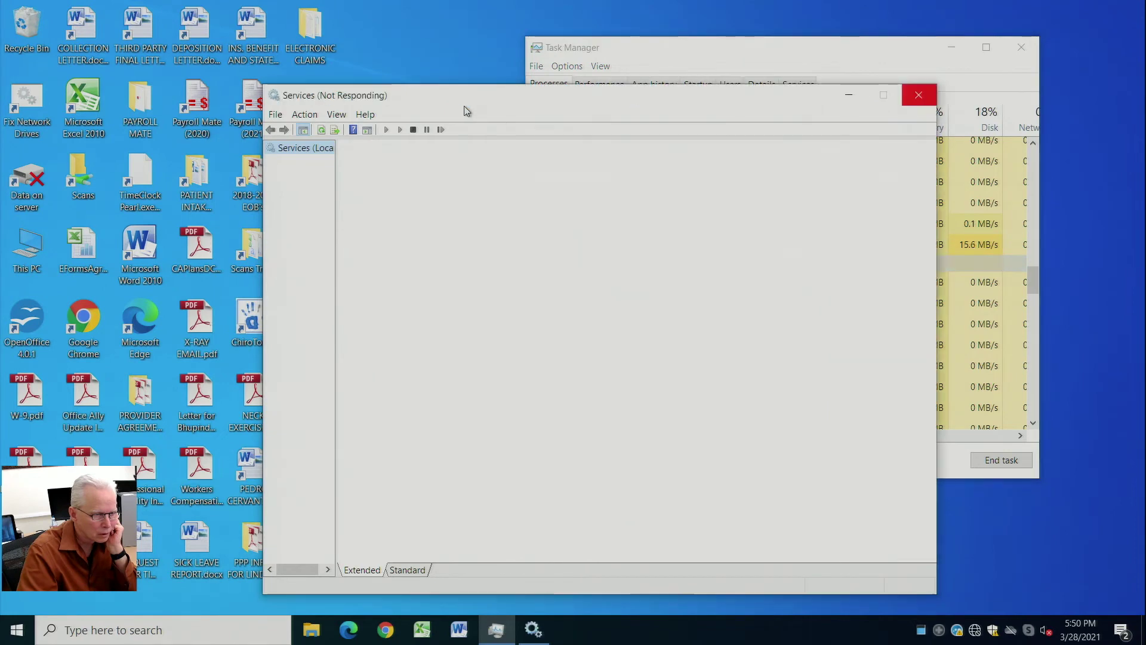
Close the Services window, review all sections of the svchost.exe properties for Service Host: Cryptographic Services, and close them without changes
{"action": "left_click", "coordinate": [919, 99]}
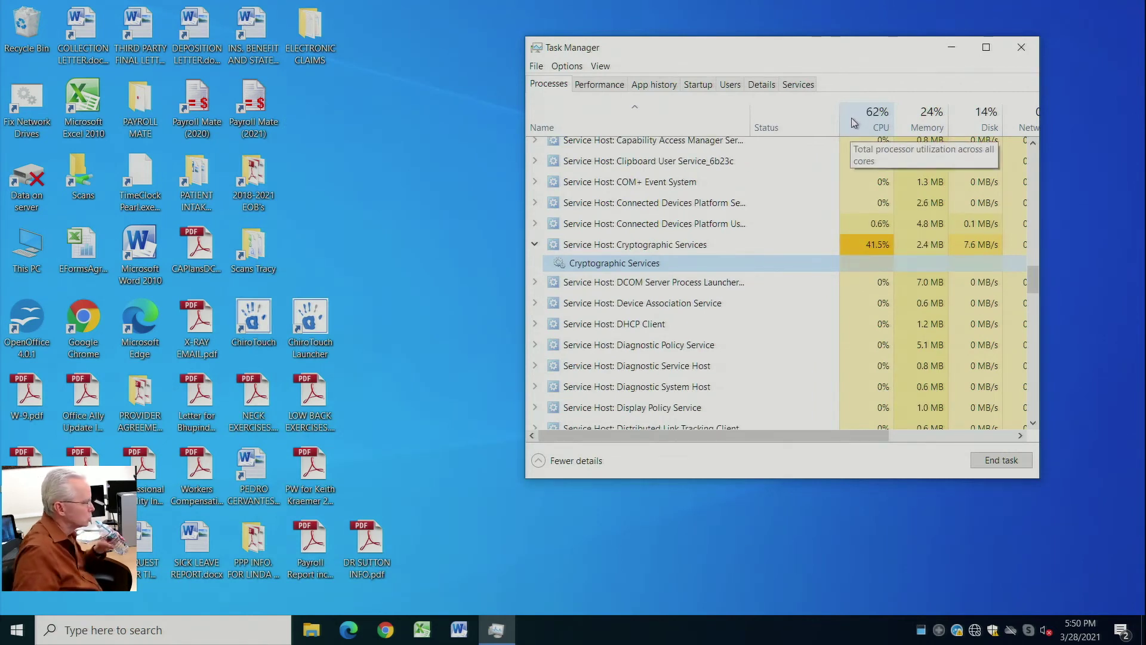
{"action": "right_click", "coordinate": [610, 247]}
{"action": "mouse_move", "coordinate": [667, 281]}
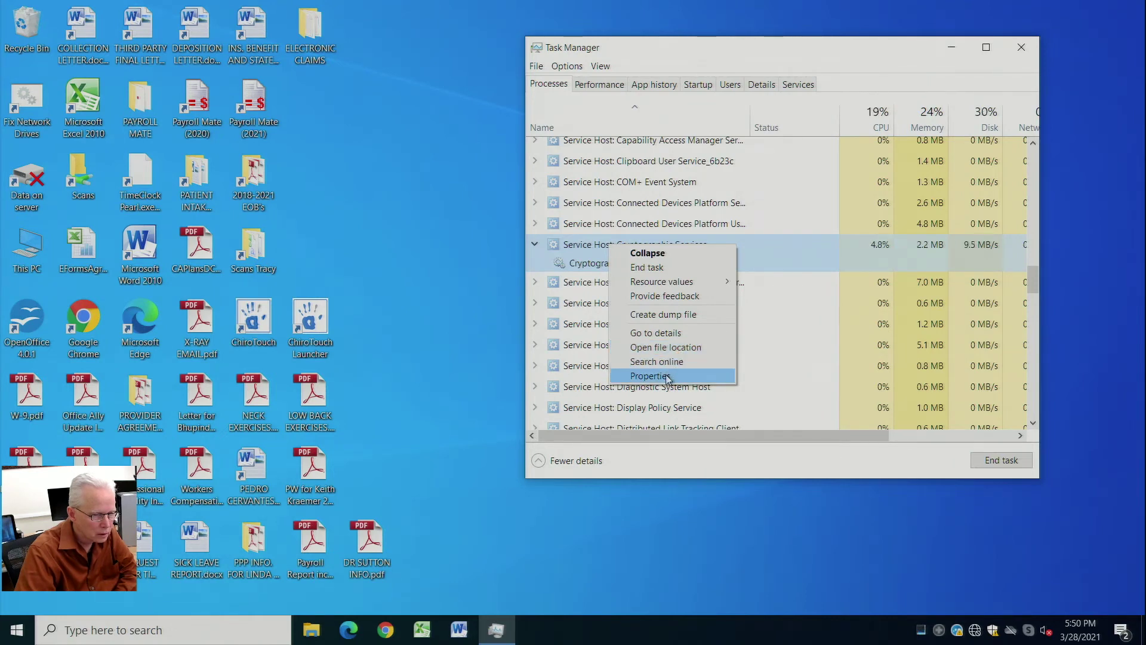
{"action": "left_click", "coordinate": [667, 376]}
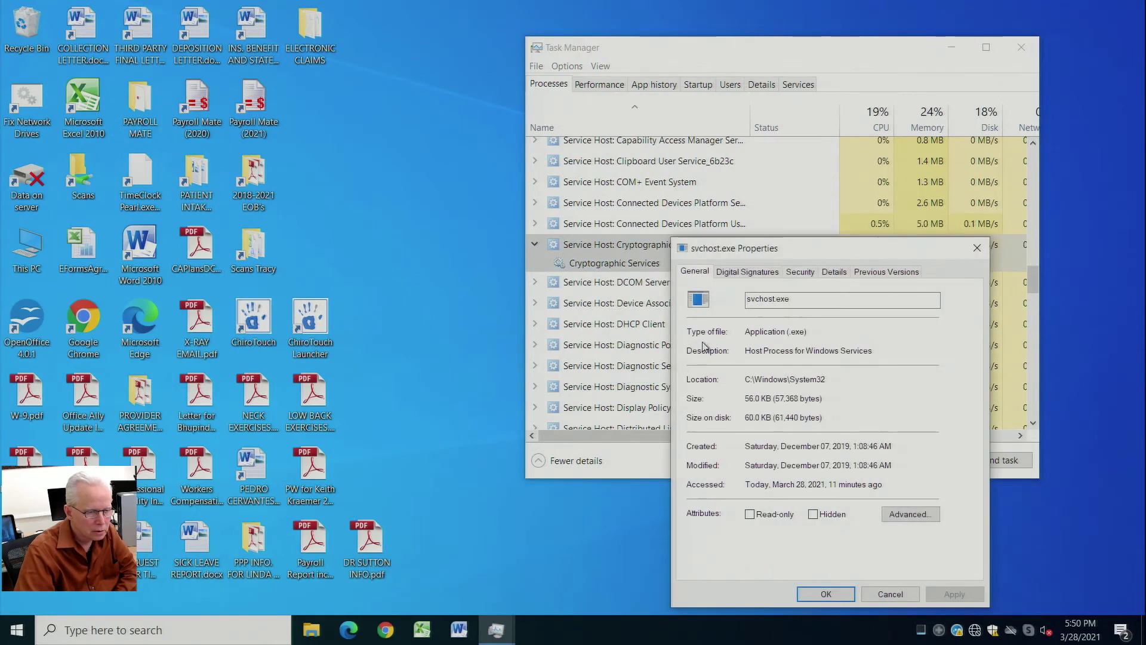
{"action": "left_click", "coordinate": [736, 272]}
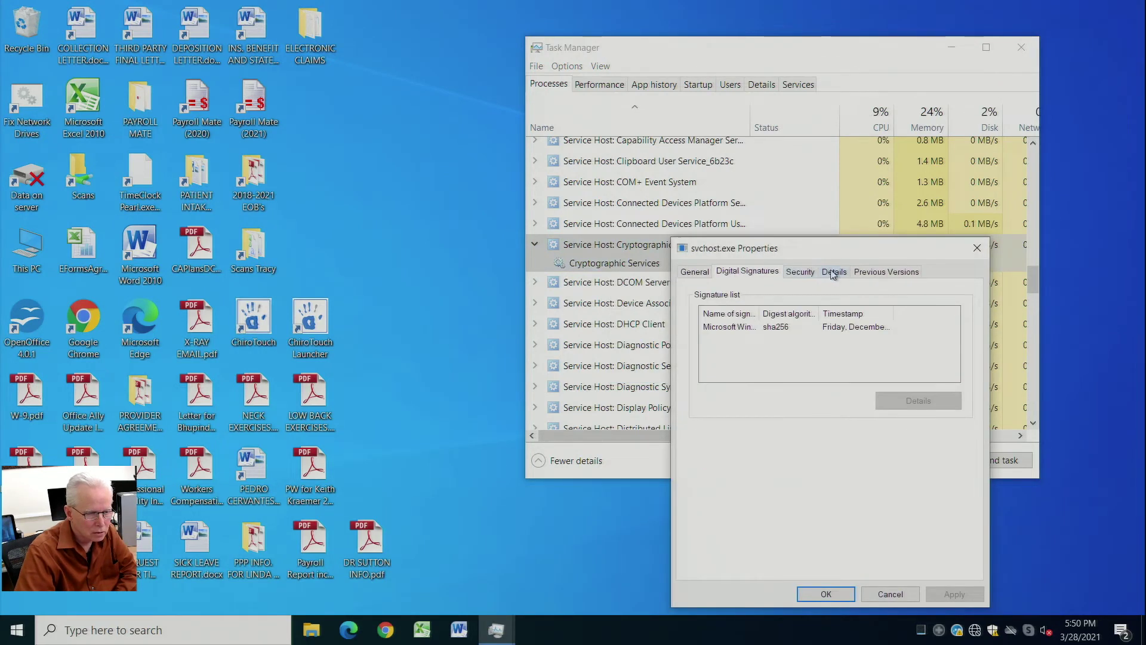
{"action": "left_click_drag", "start_coordinate": [889, 314], "coordinate": [949, 314]}
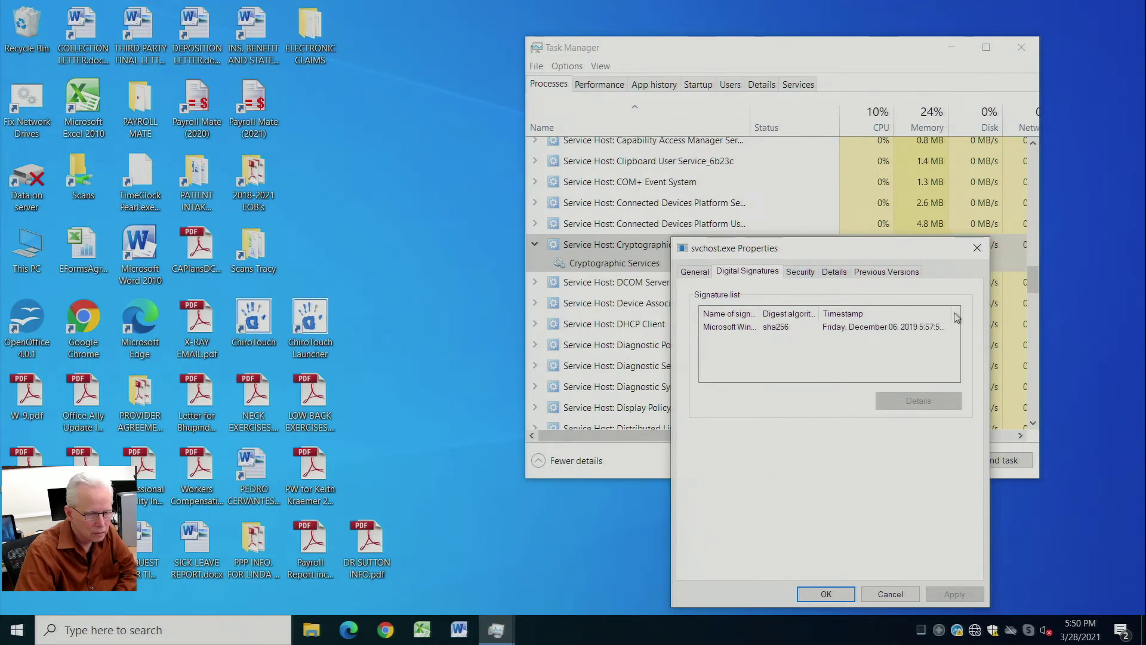
{"action": "left_click", "coordinate": [808, 273]}
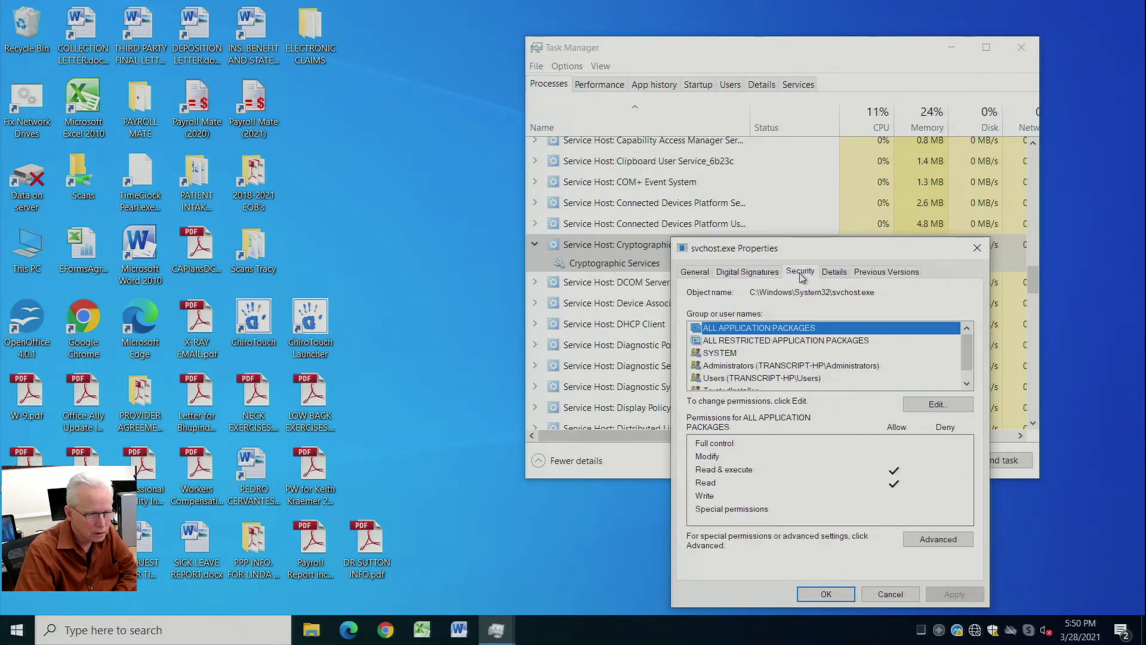
{"action": "left_click", "coordinate": [834, 273]}
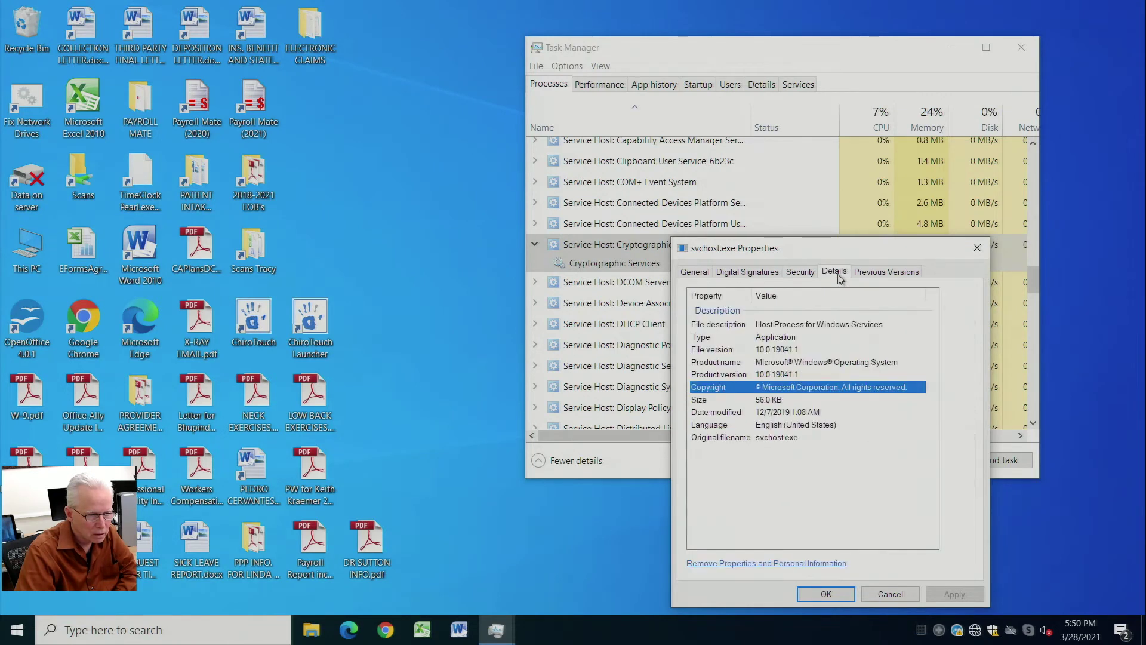
{"action": "left_click", "coordinate": [877, 272]}
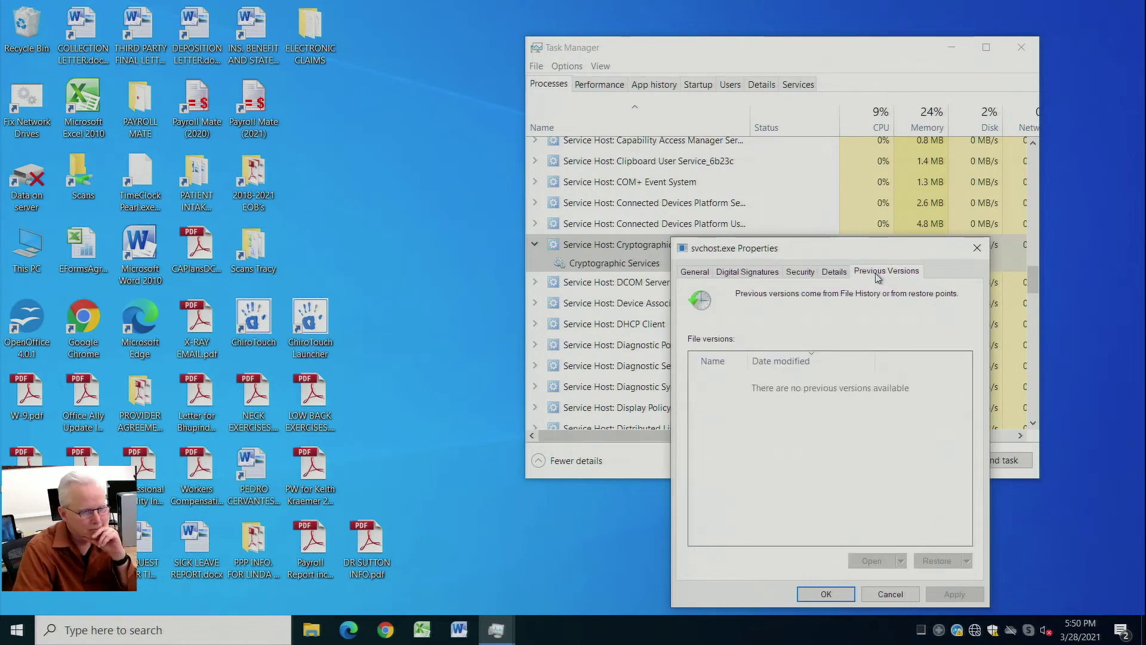
{"action": "left_click", "coordinate": [889, 594]}
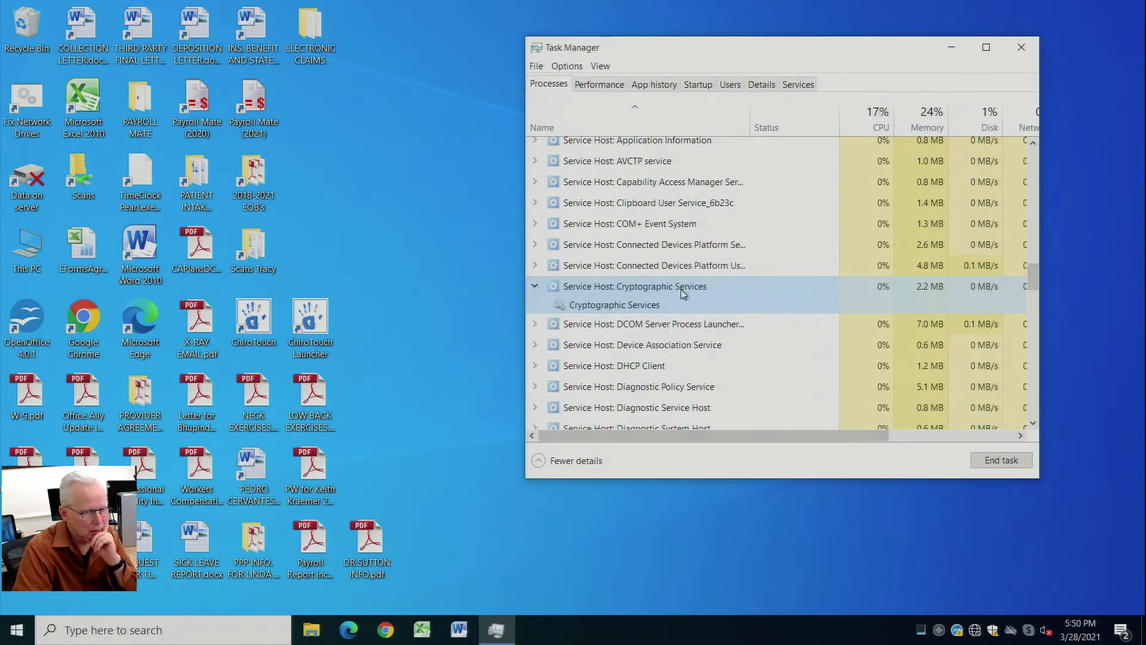
Go to the process details of Service Host: Cryptographic Services and inspect its priority options and processor affinity without changing them
{"action": "right_click", "coordinate": [682, 292]}
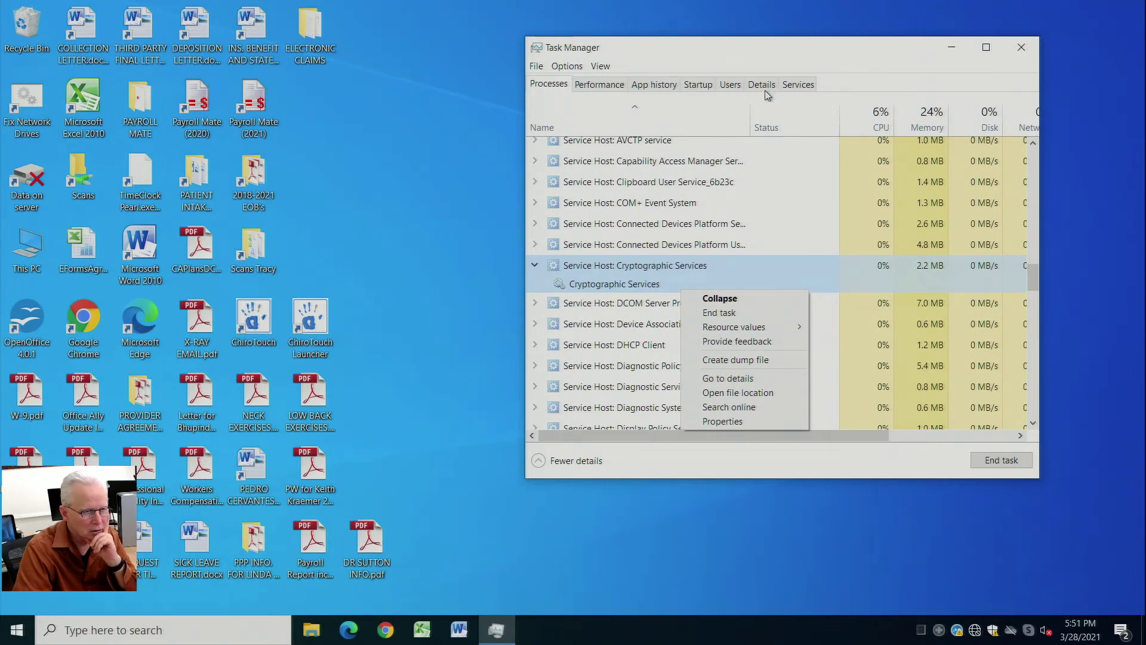
{"action": "left_click", "coordinate": [726, 380]}
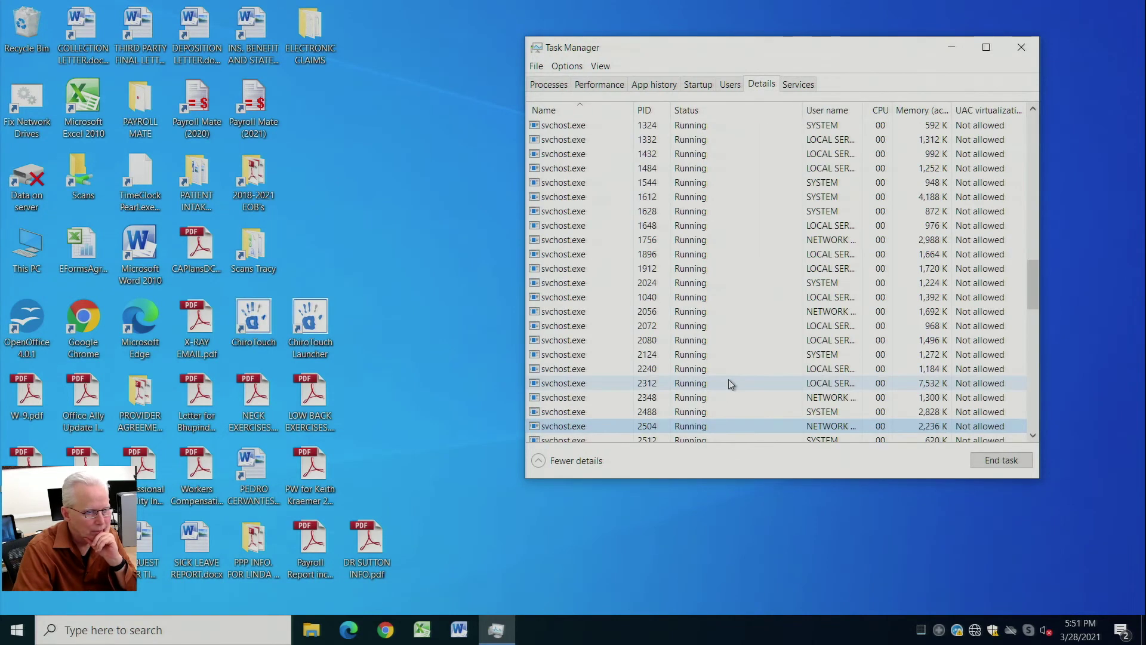
{"action": "scroll", "coordinate": [657, 412], "scroll_direction": "down", "scroll_amount": 1}
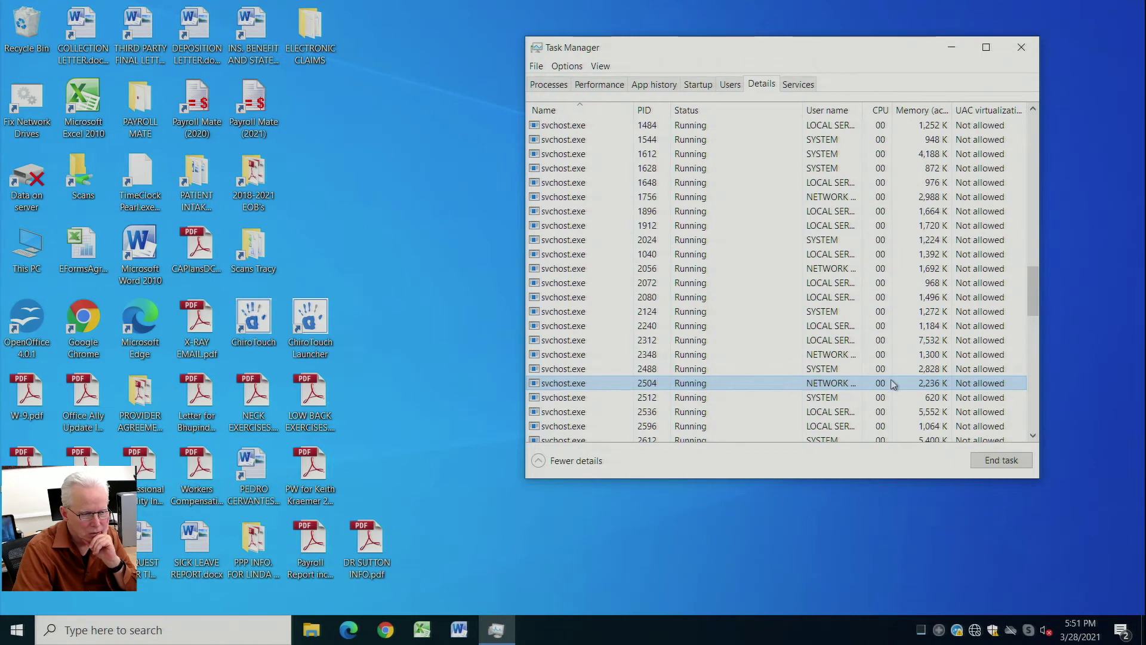
{"action": "right_click", "coordinate": [554, 388]}
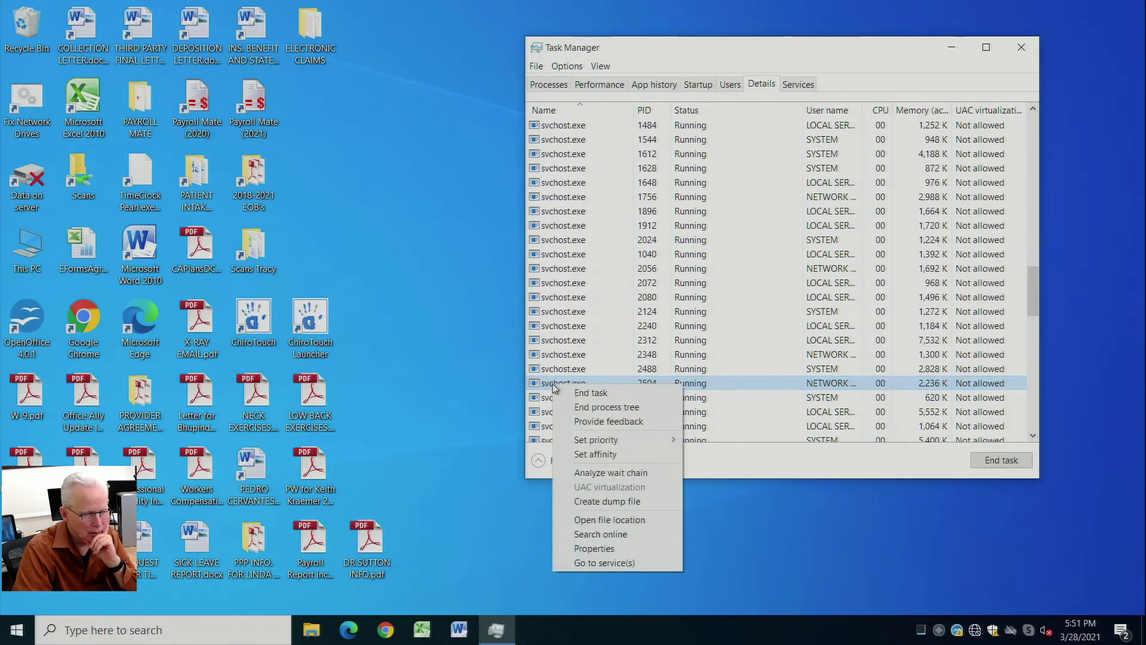
{"action": "mouse_move", "coordinate": [604, 439]}
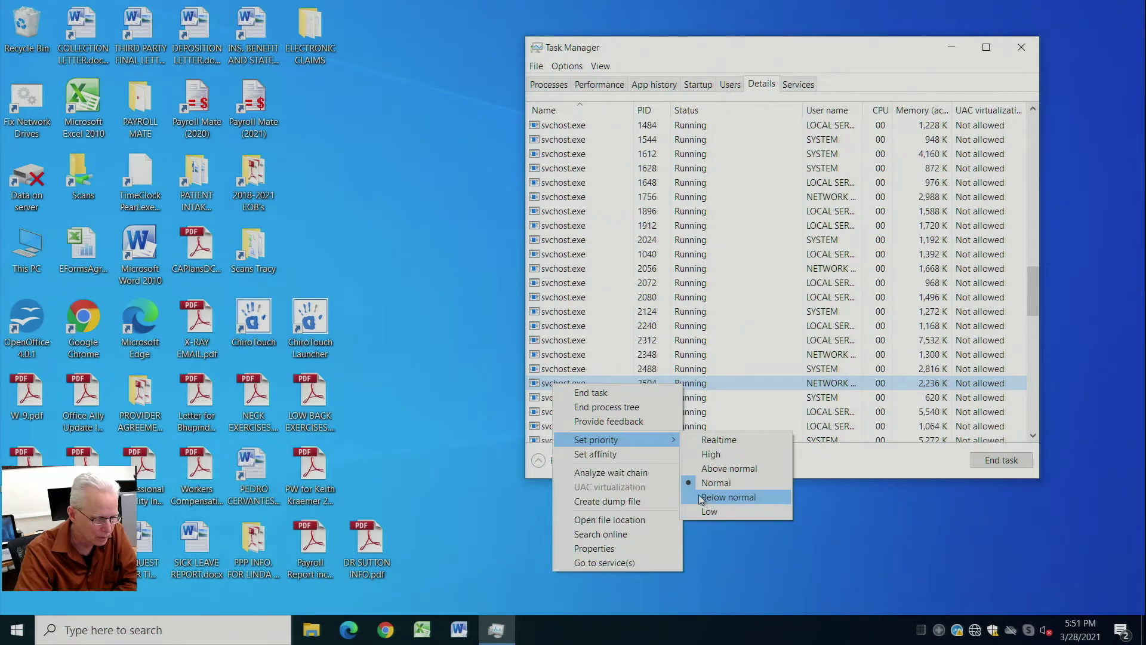
{"action": "left_click", "coordinate": [596, 454]}
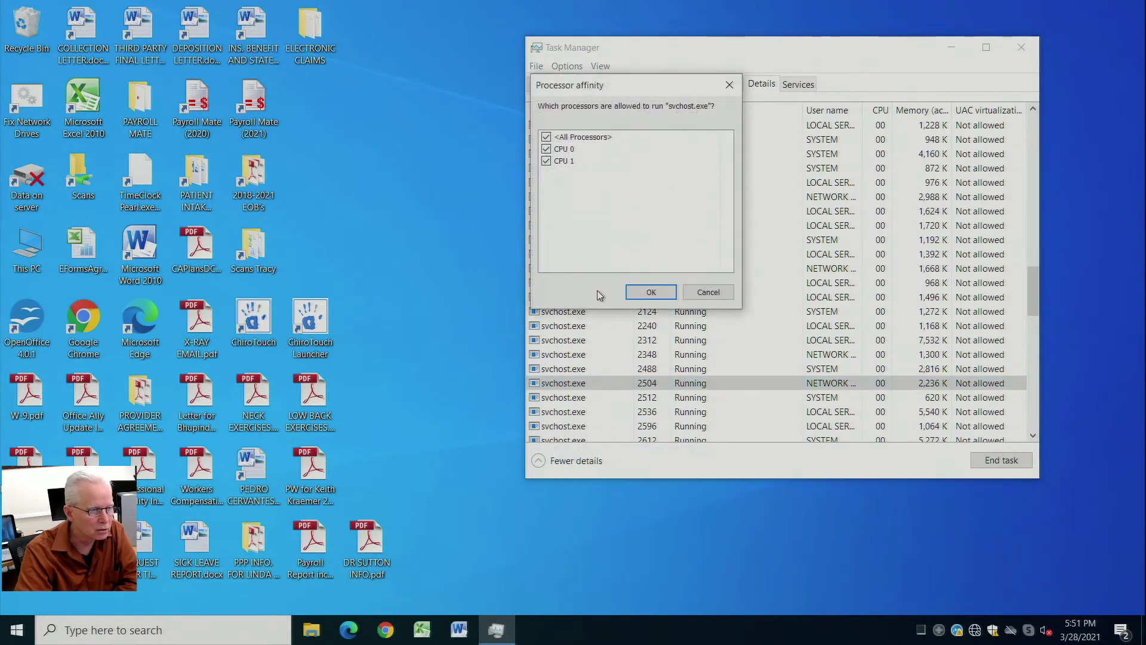
{"action": "left_click", "coordinate": [706, 293]}
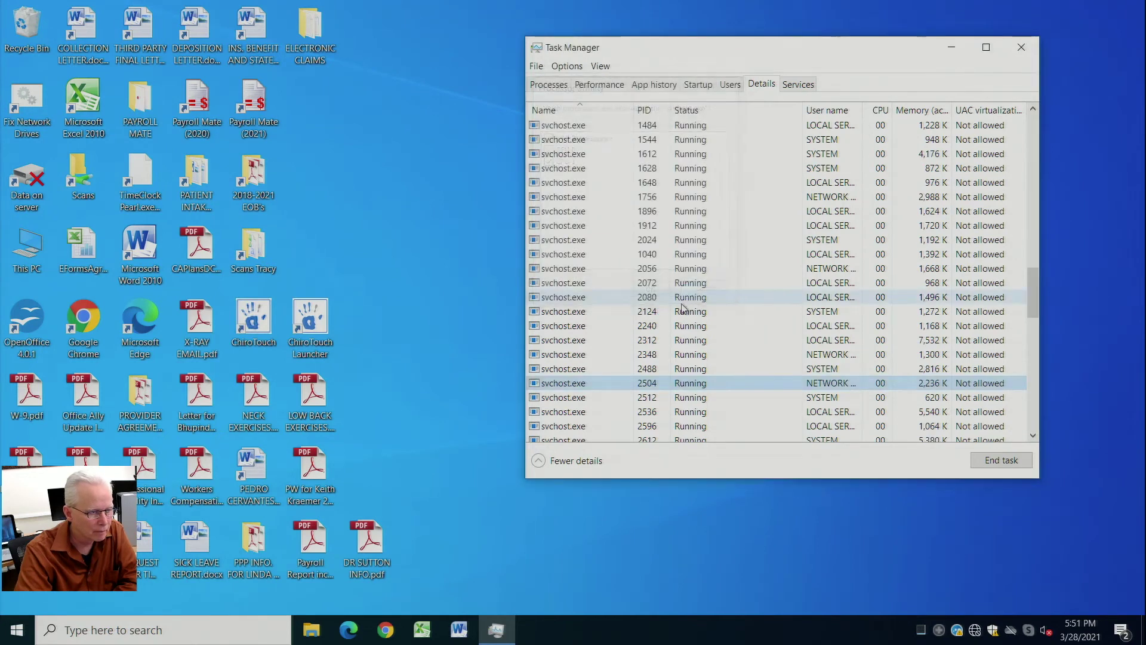
Analyze the wait chain of the svchost.exe process with PID 2504 and close the analysis
{"action": "right_click", "coordinate": [592, 388]}
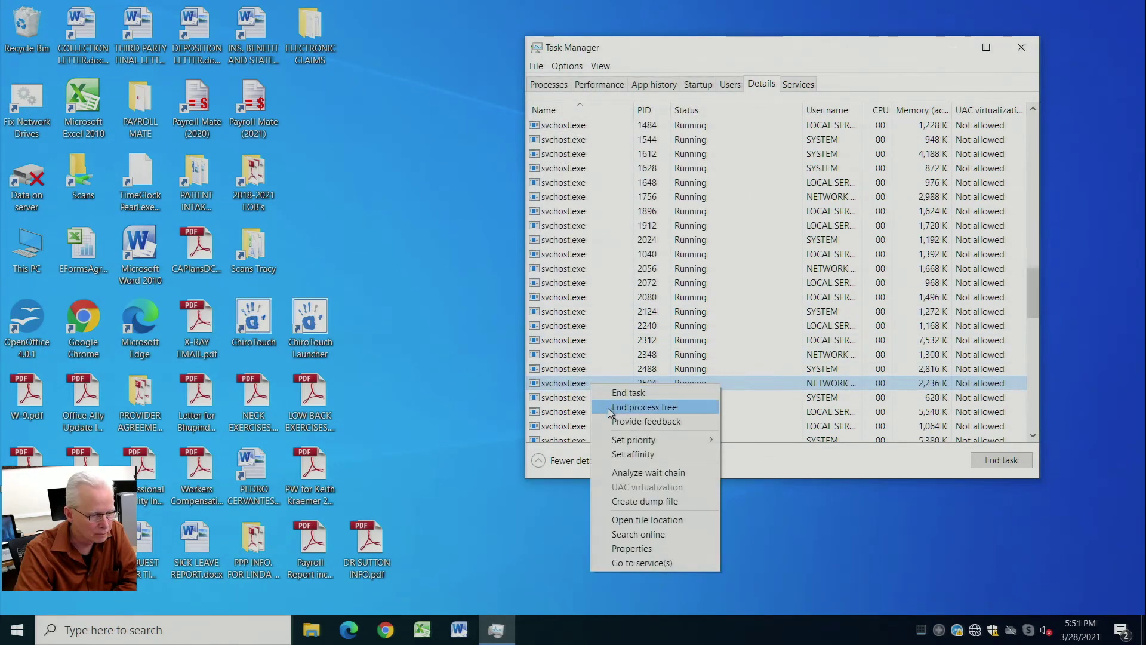
{"action": "left_click", "coordinate": [634, 473]}
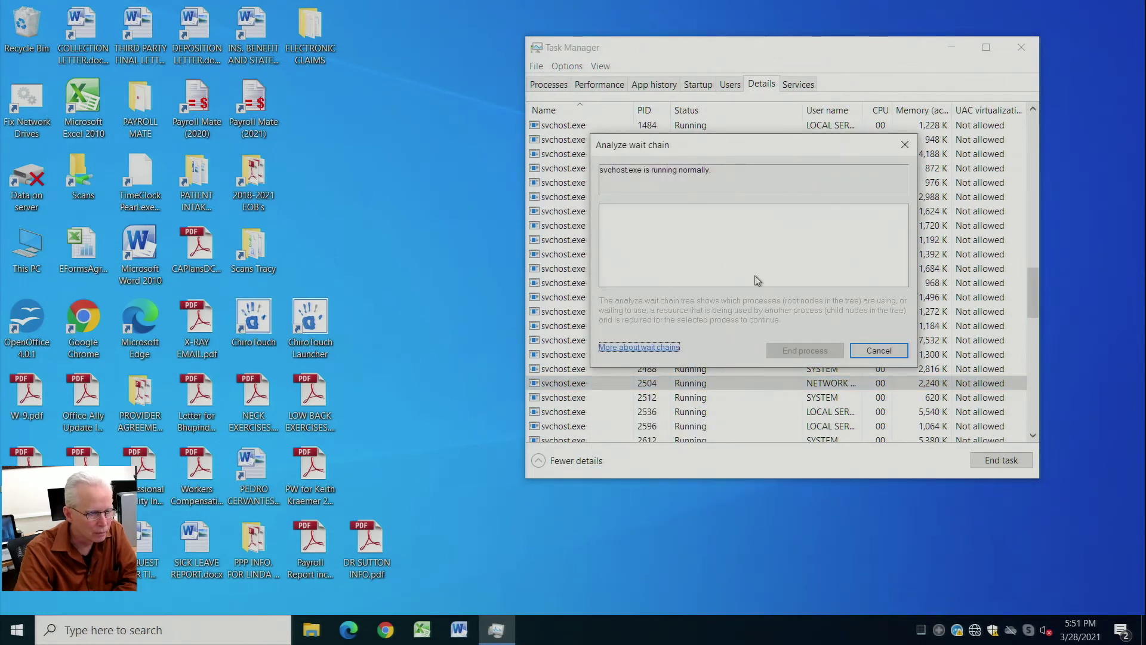
{"action": "left_click", "coordinate": [871, 354]}
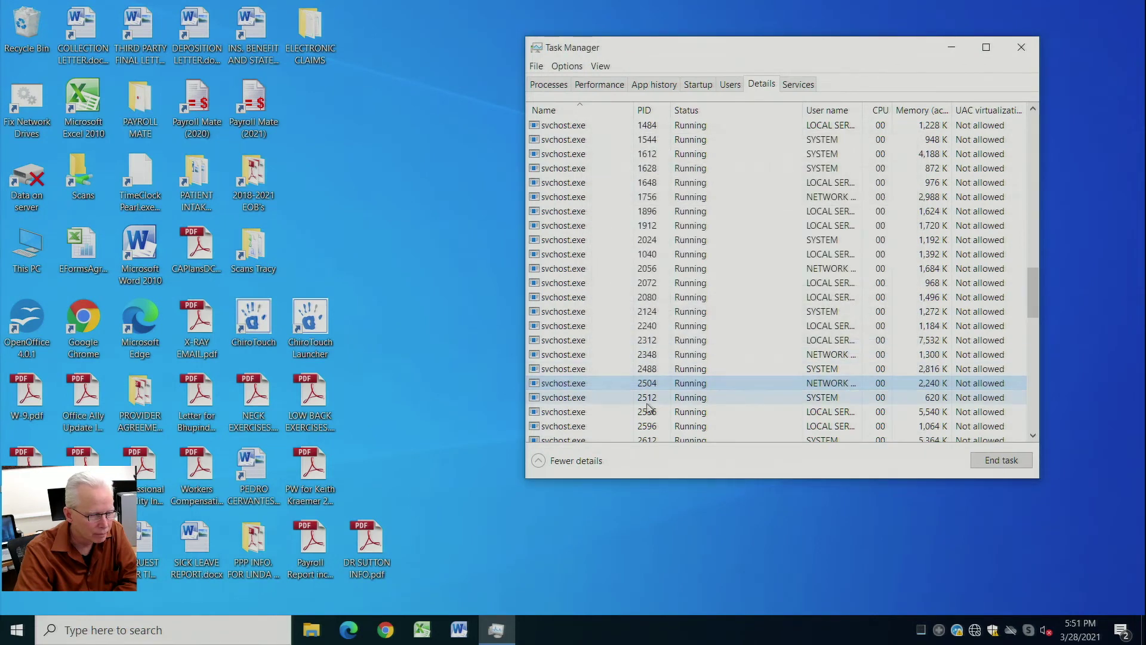
Open the file location of the svchost.exe process with PID 2504 in File Explorer, check the file, and close the folder
{"action": "right_click", "coordinate": [582, 386]}
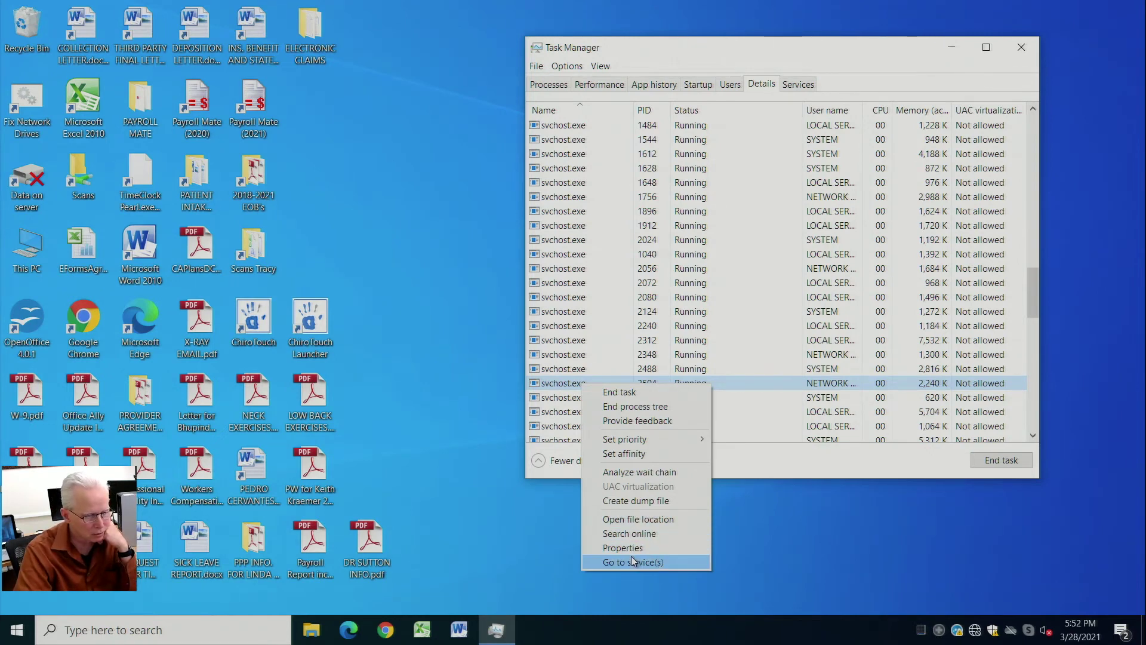
{"action": "left_click", "coordinate": [638, 519]}
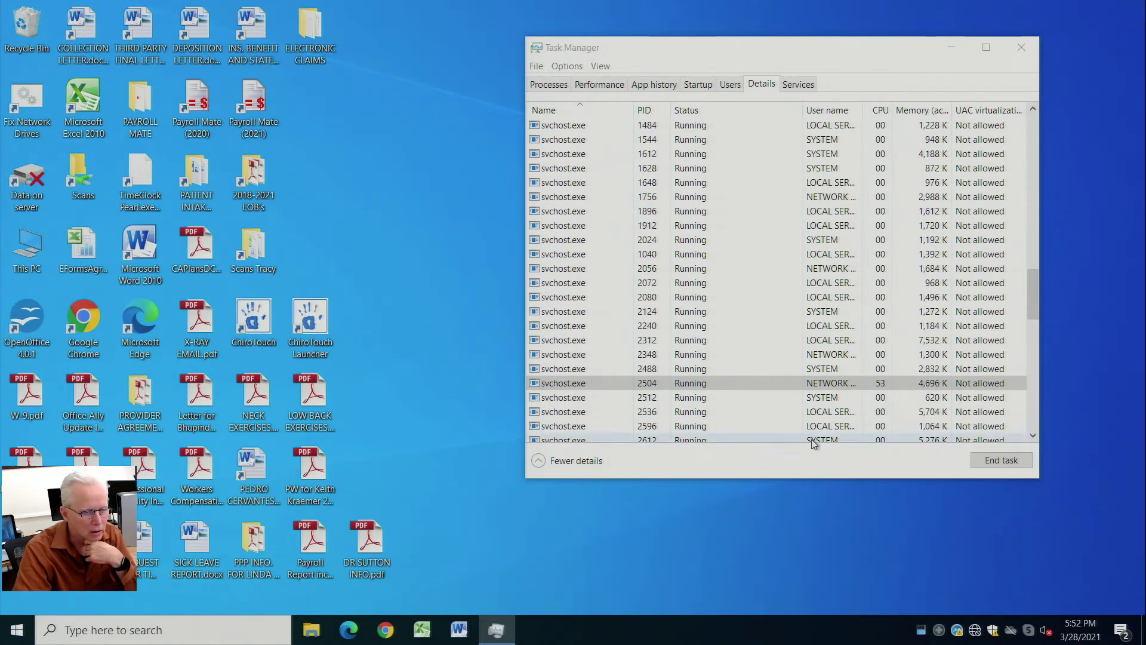
{"action": "left_click", "coordinate": [882, 388]}
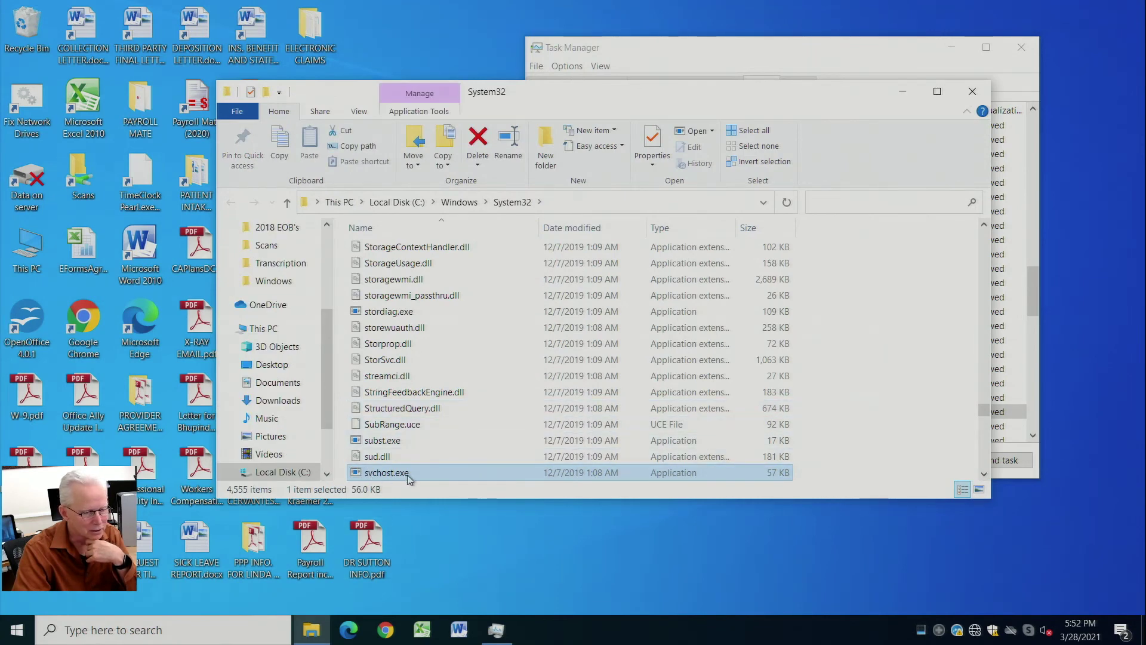
{"action": "left_click", "coordinate": [972, 92]}
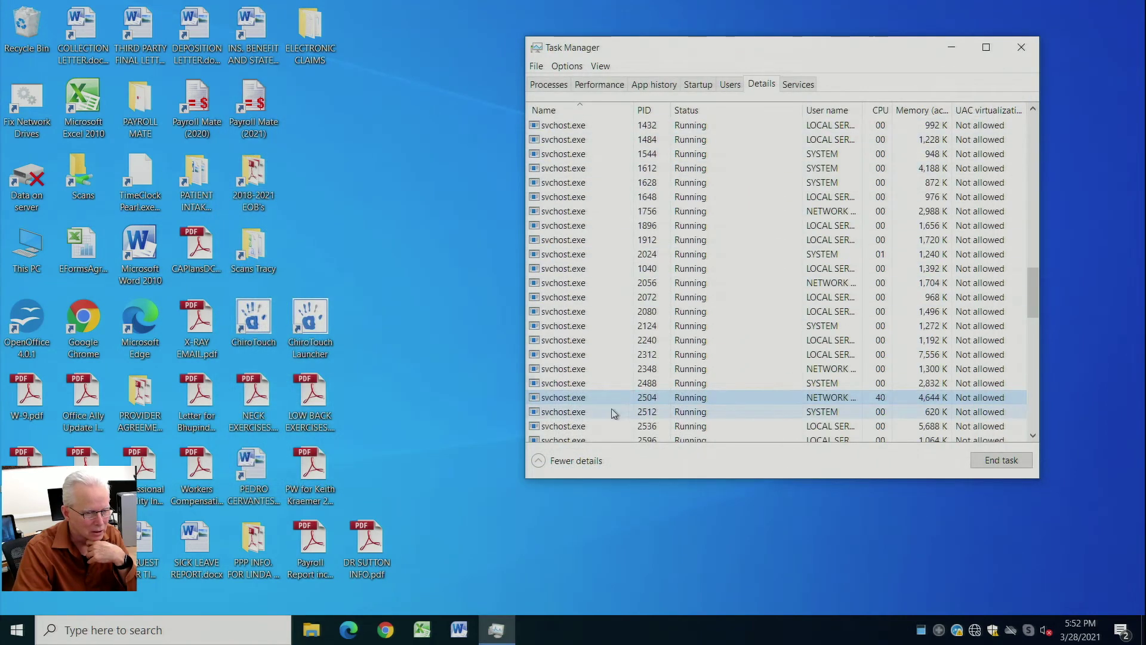
Recheck the priority options of svchost.exe PID 2504, maximize Task Manager and widen the User name column to show full account names
{"action": "right_click", "coordinate": [578, 401]}
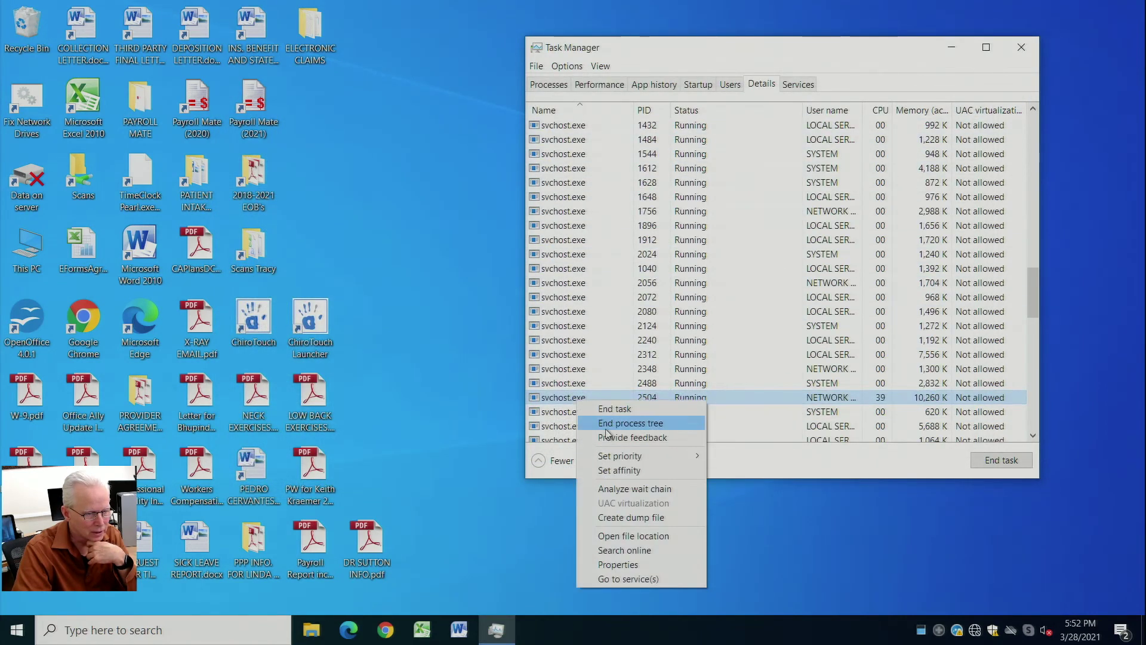
{"action": "mouse_move", "coordinate": [642, 456]}
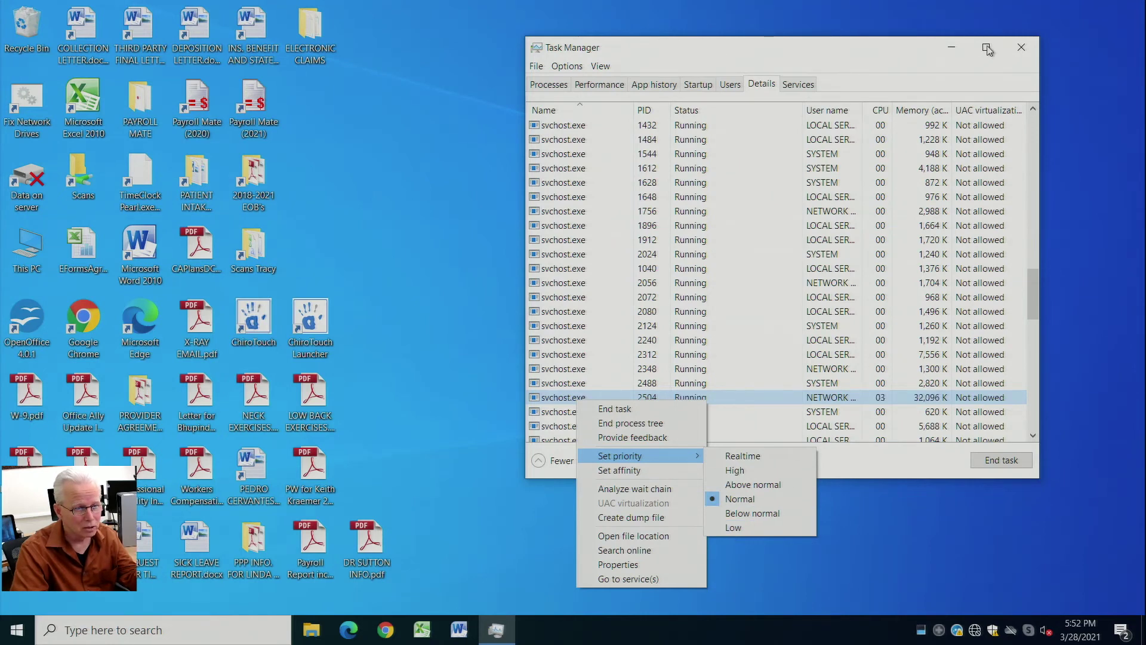
{"action": "left_click", "coordinate": [914, 53]}
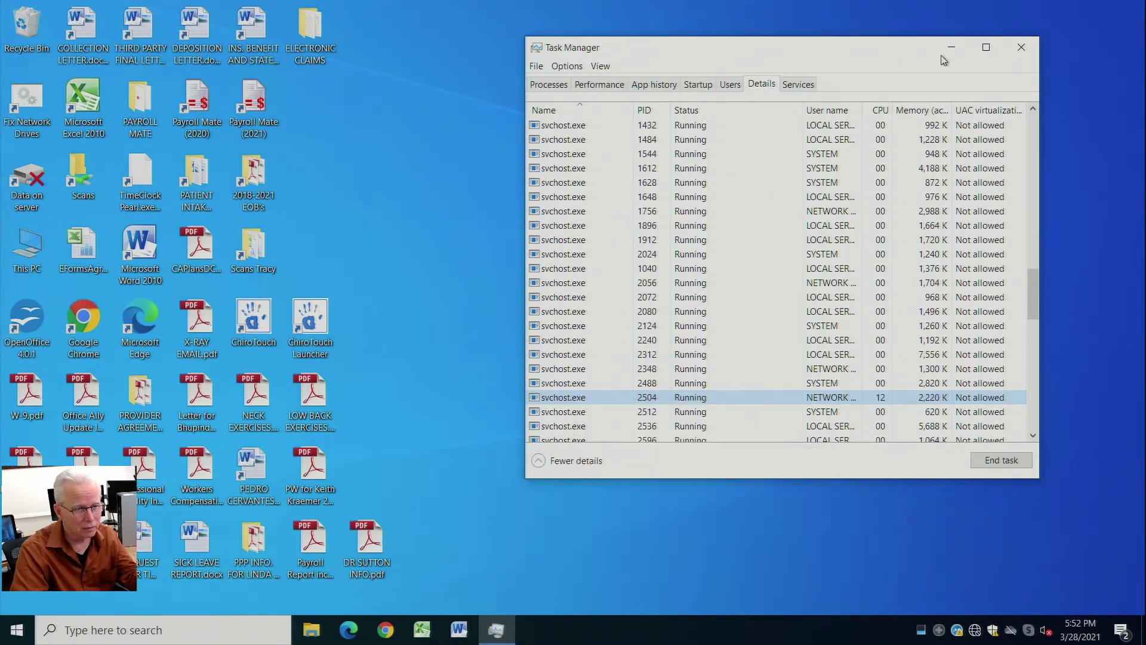
{"action": "left_click", "coordinate": [987, 49]}
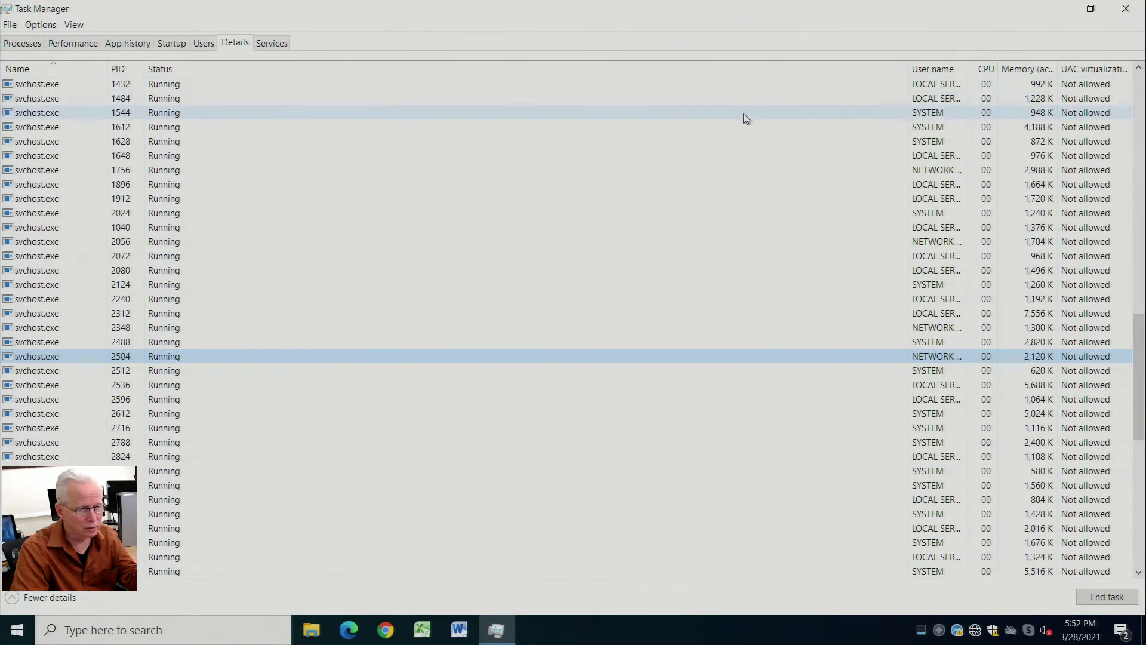
{"action": "left_click_drag", "start_coordinate": [914, 71], "coordinate": [962, 70]}
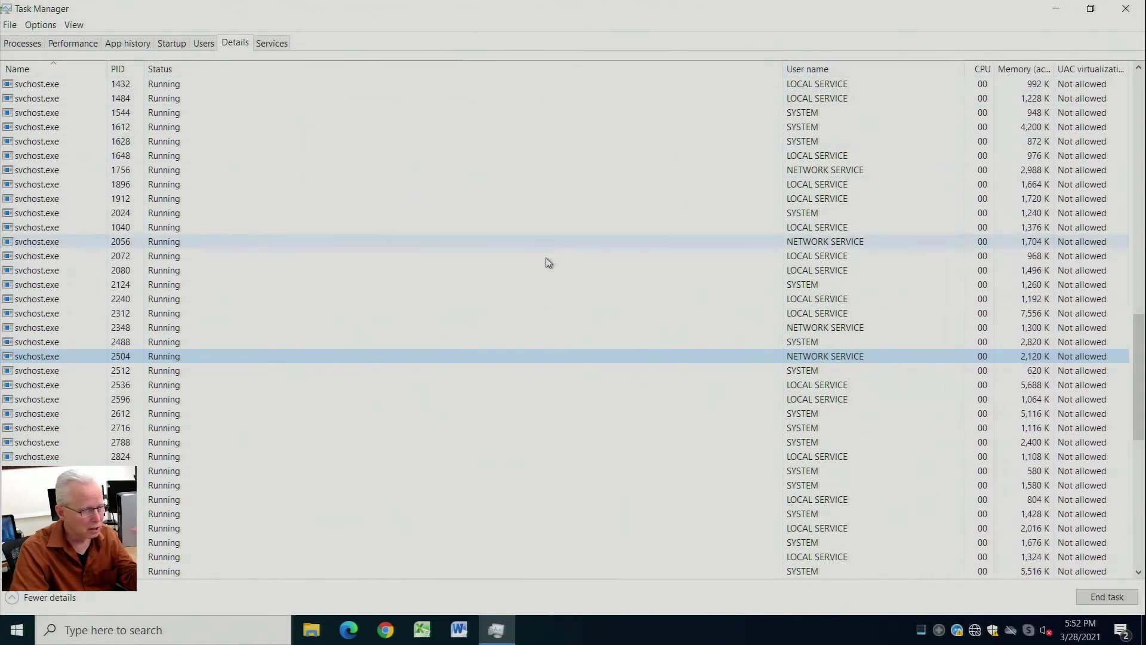
Set the priority of the svchost.exe process with PID 2504 to Low and confirm the change
{"action": "right_click", "coordinate": [40, 360]}
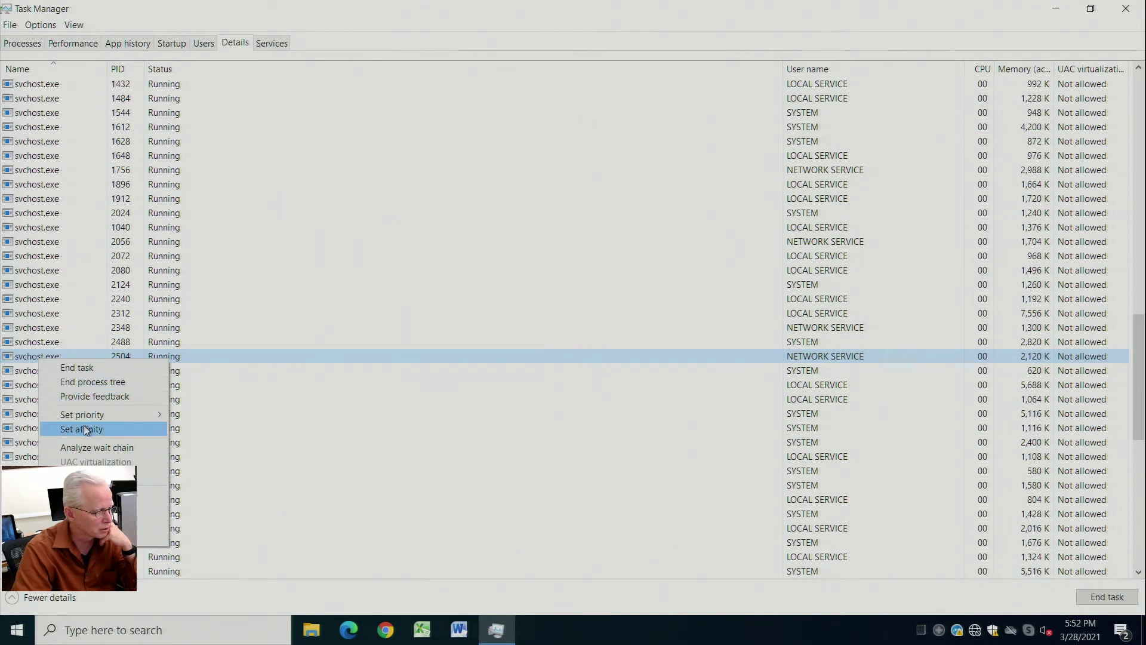
{"action": "mouse_move", "coordinate": [92, 417]}
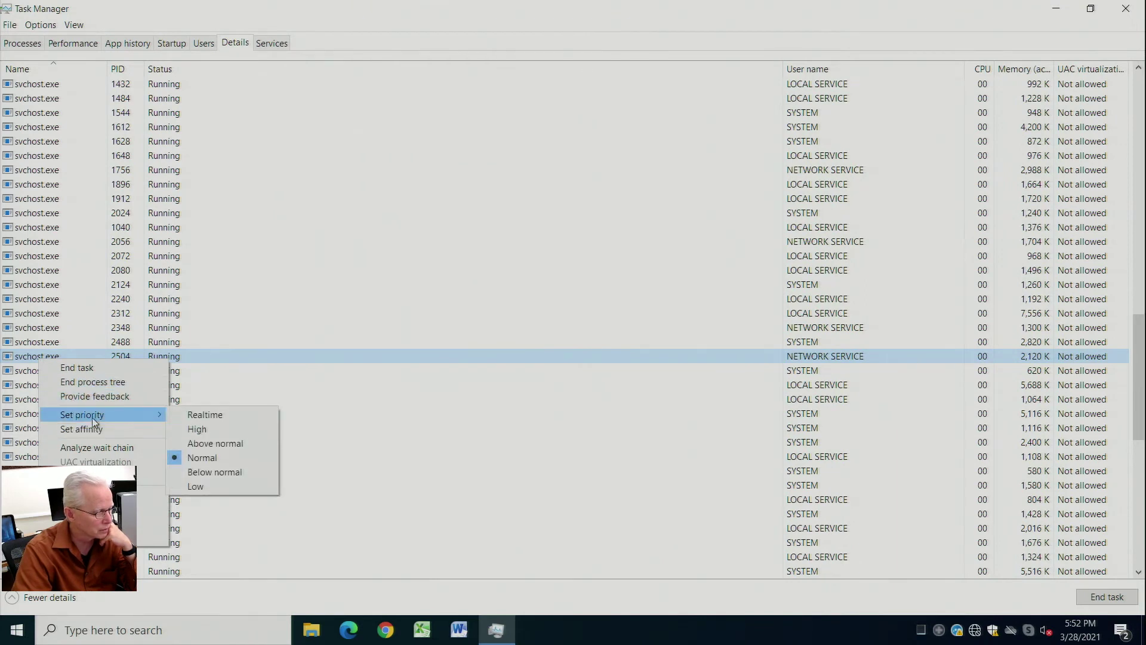
{"action": "left_click", "coordinate": [209, 485]}
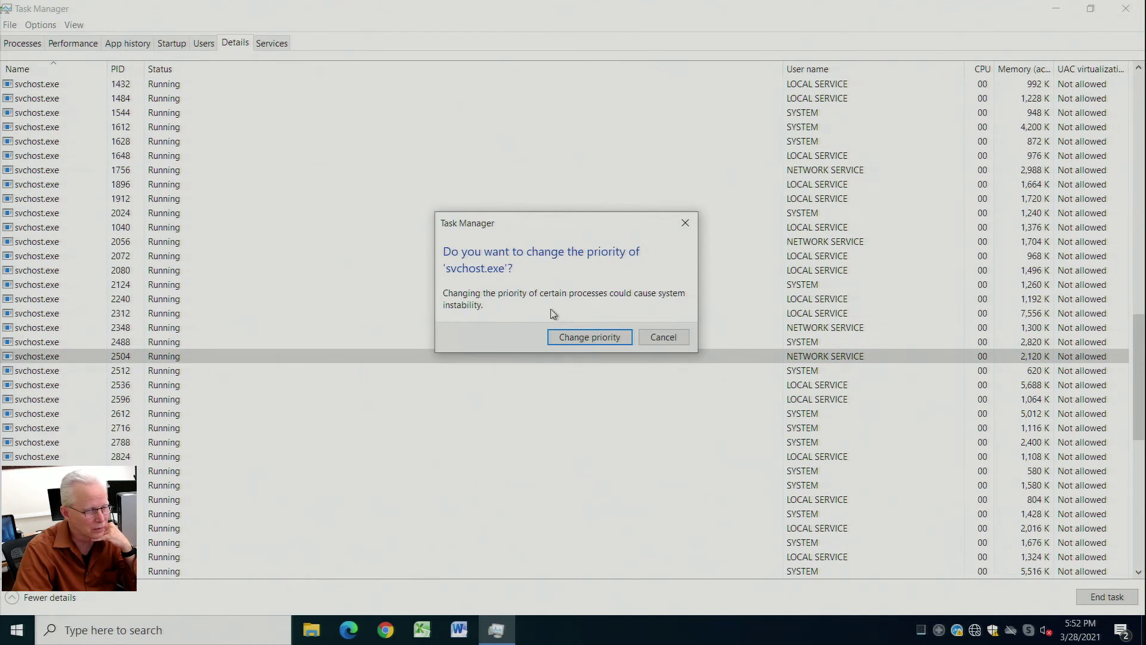
{"action": "left_click", "coordinate": [593, 340]}
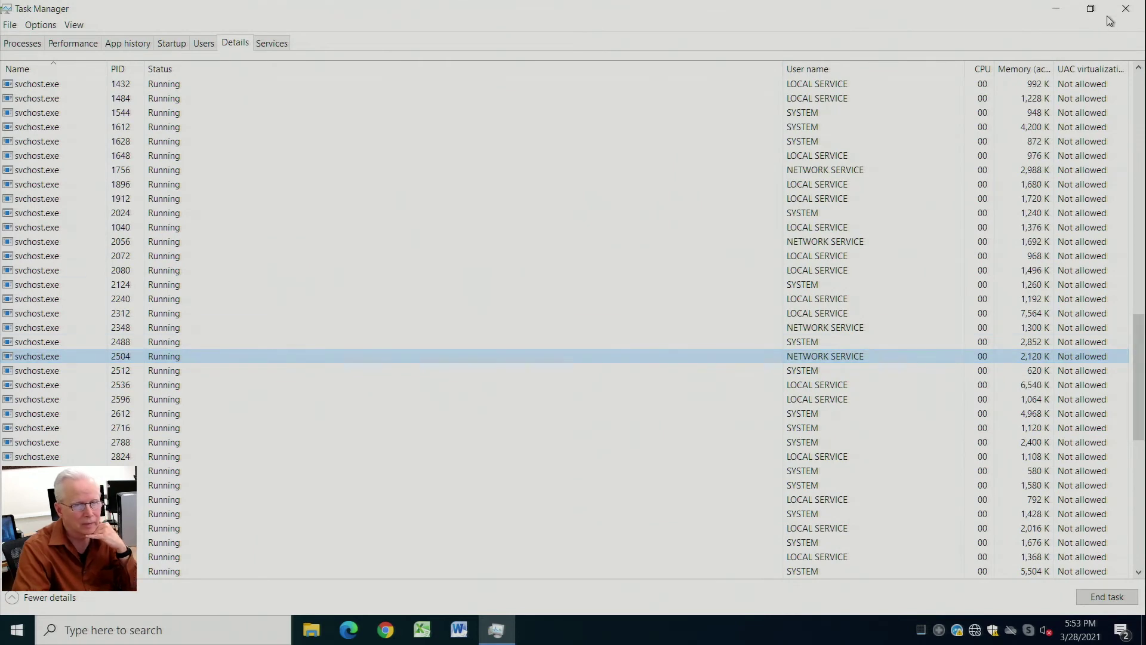
Minimize Task Manager, launch Microsoft Word to test how quickly it opens, and close the blank document
{"action": "left_click", "coordinate": [1057, 10]}
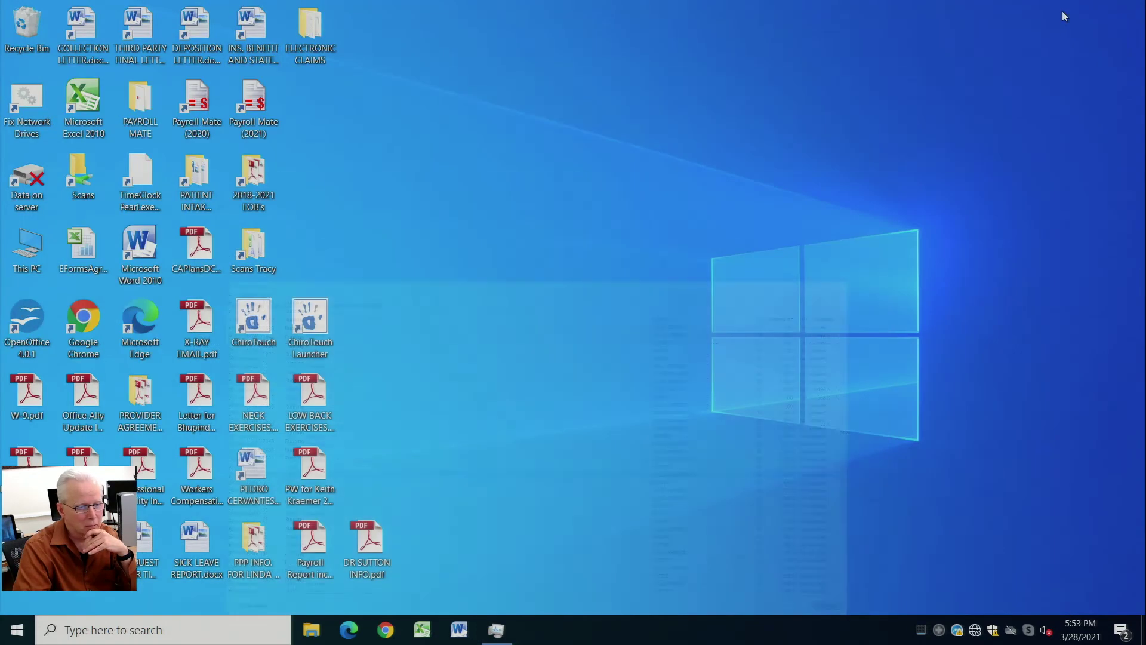
{"action": "left_click", "coordinate": [458, 623]}
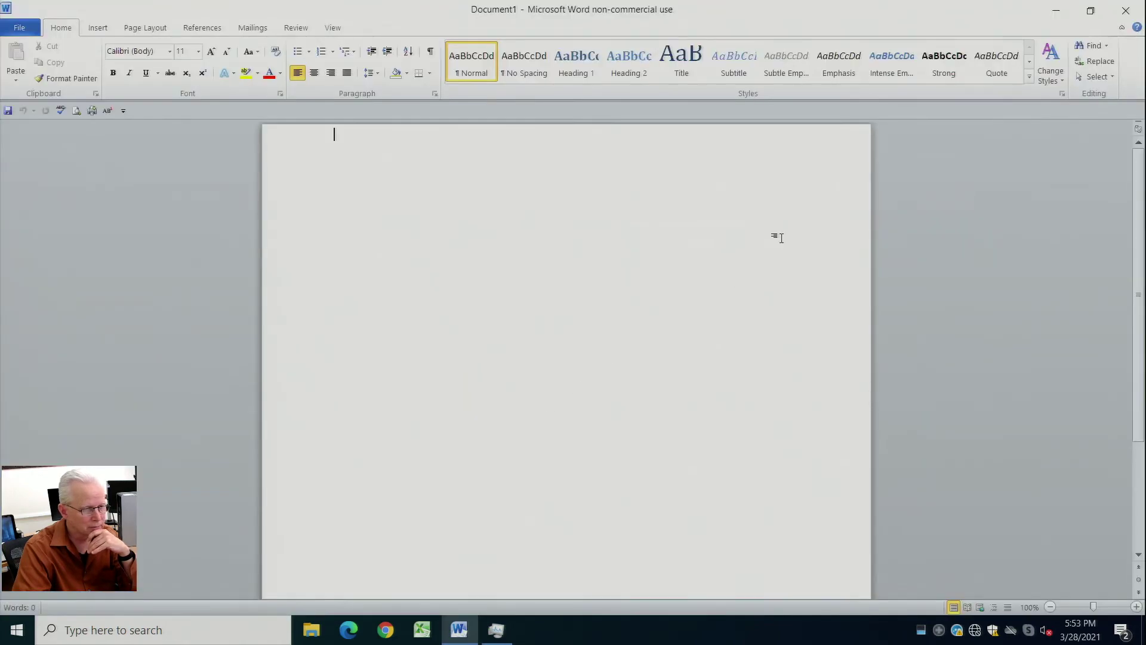
{"action": "left_click", "coordinate": [1119, 22]}
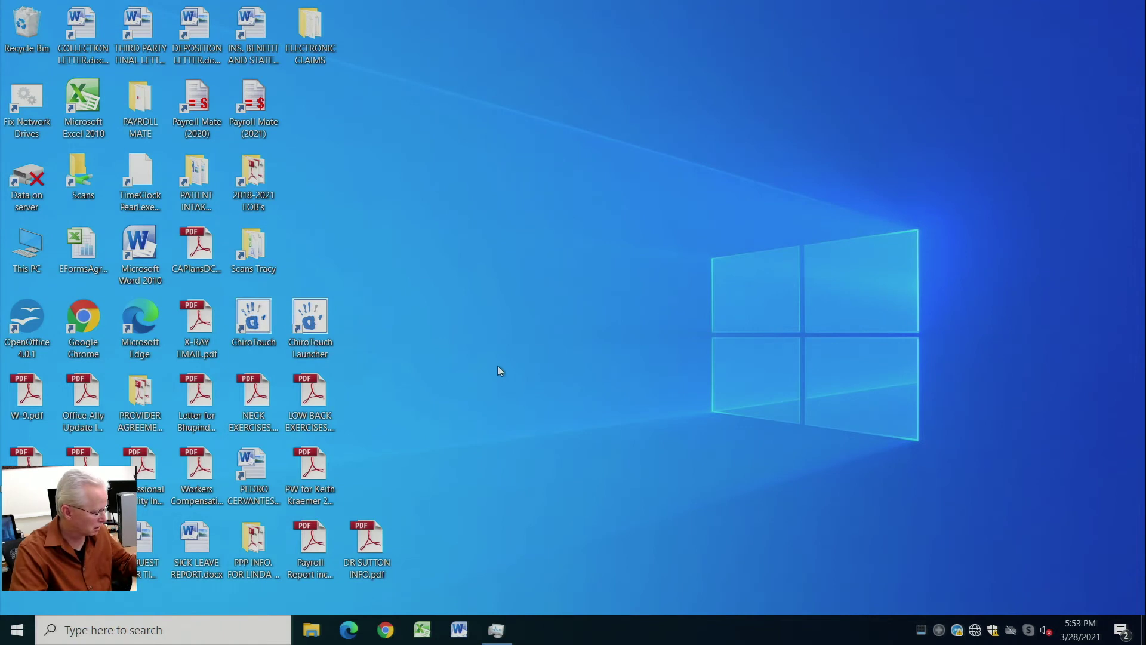
Test how quickly the Run dialog, the Start menu and File Explorer open, closing each one again
{"action": "key", "text": "super+r"}
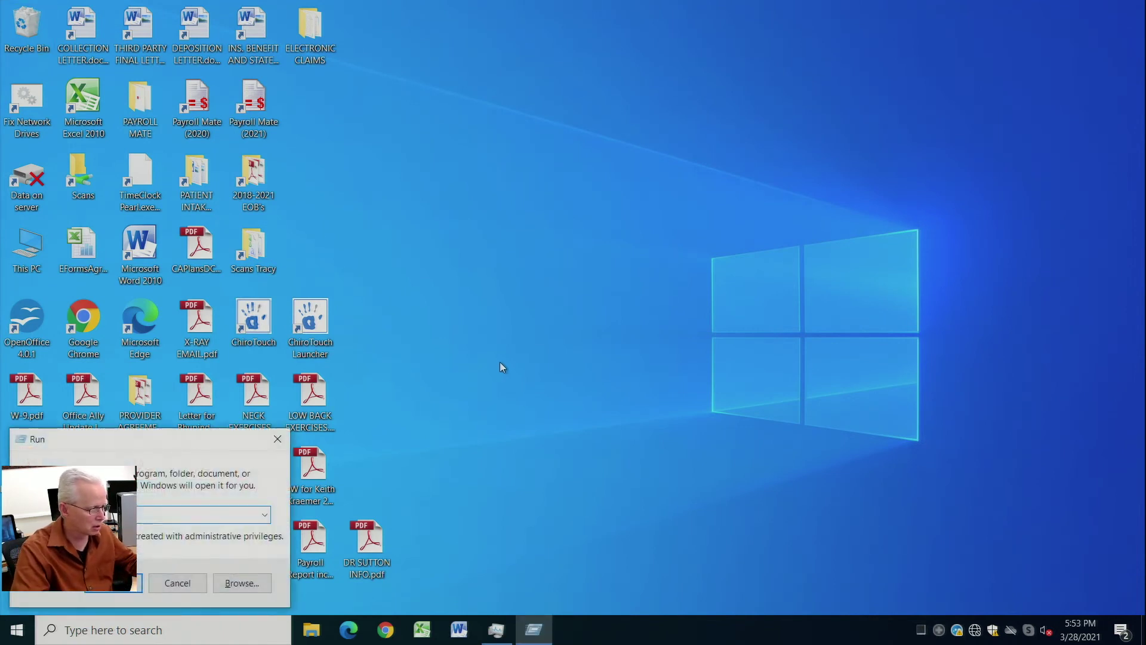
{"action": "left_click", "coordinate": [501, 362]}
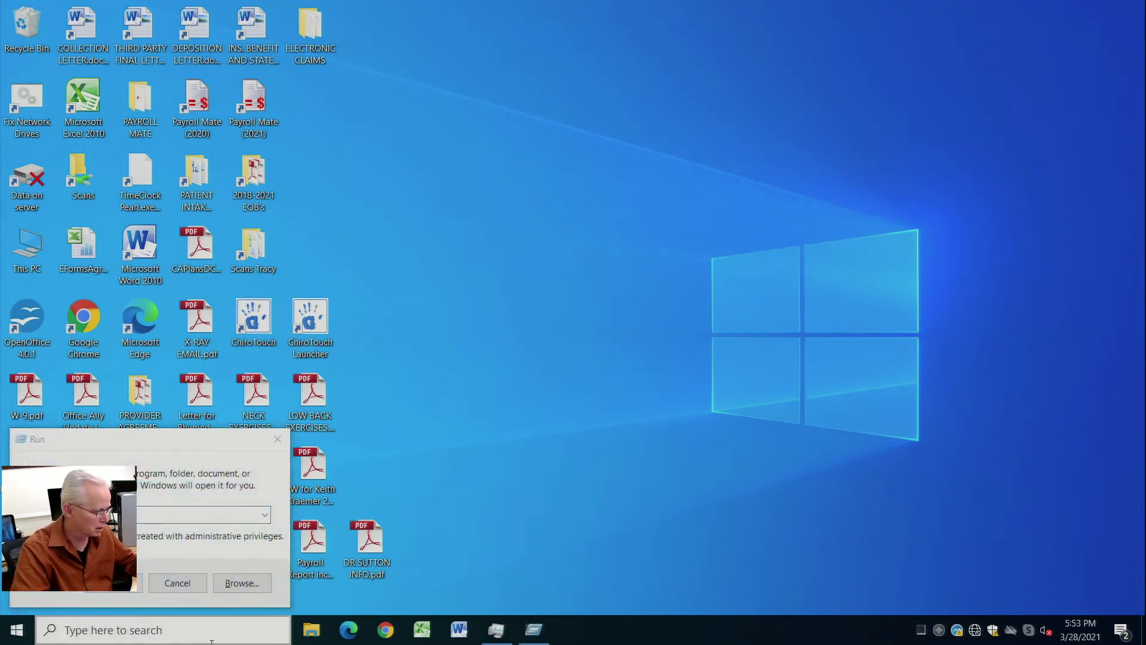
{"action": "left_click", "coordinate": [202, 583]}
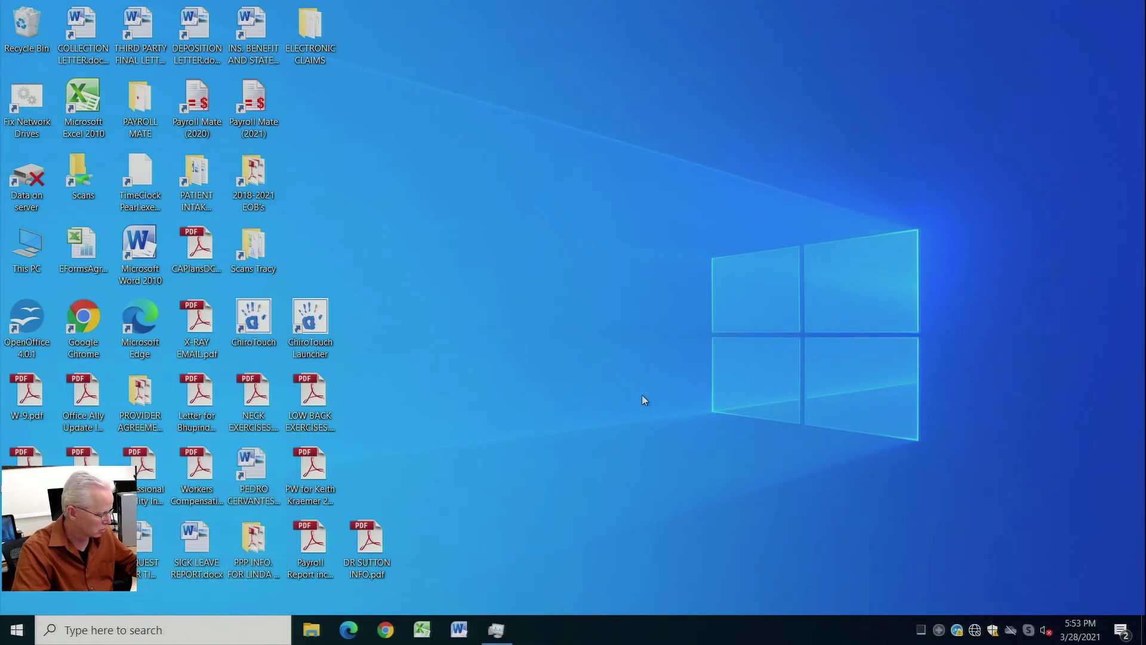
{"action": "key", "text": "super"}
{"action": "key", "text": "Escape"}
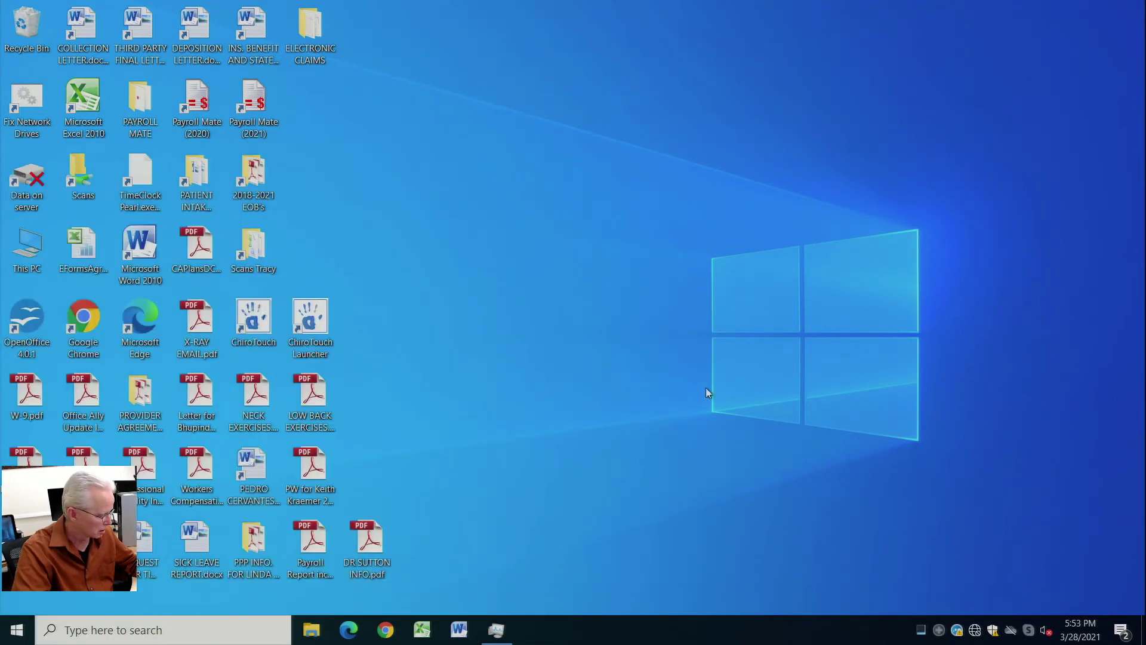
{"action": "key", "text": "super+e"}
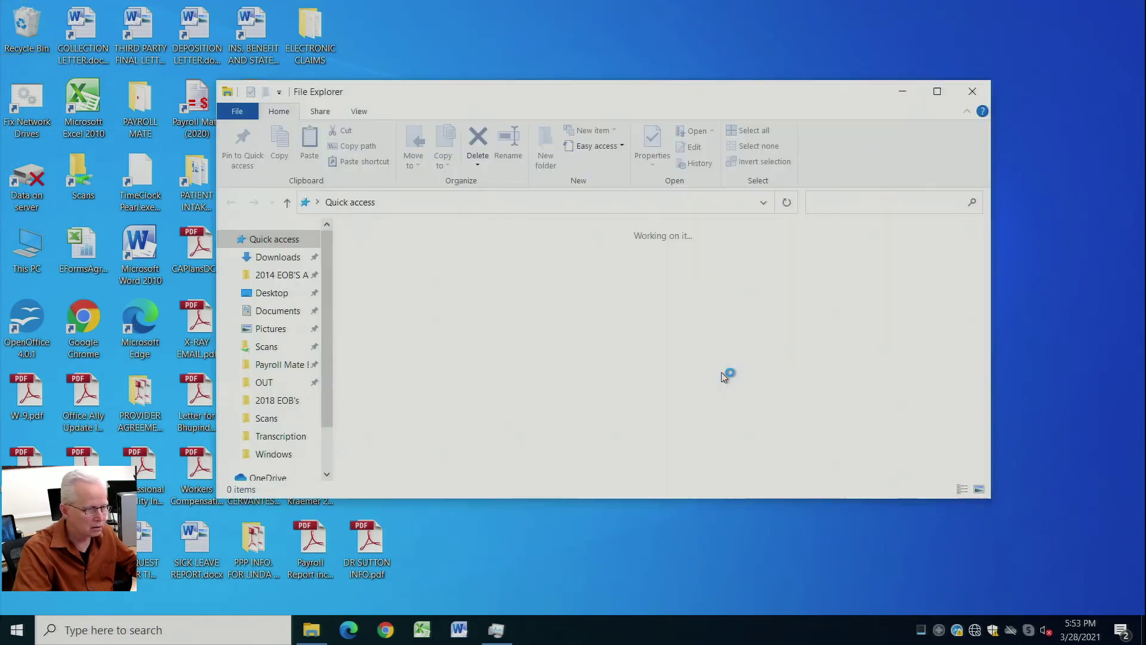
{"action": "left_click", "coordinate": [973, 93]}
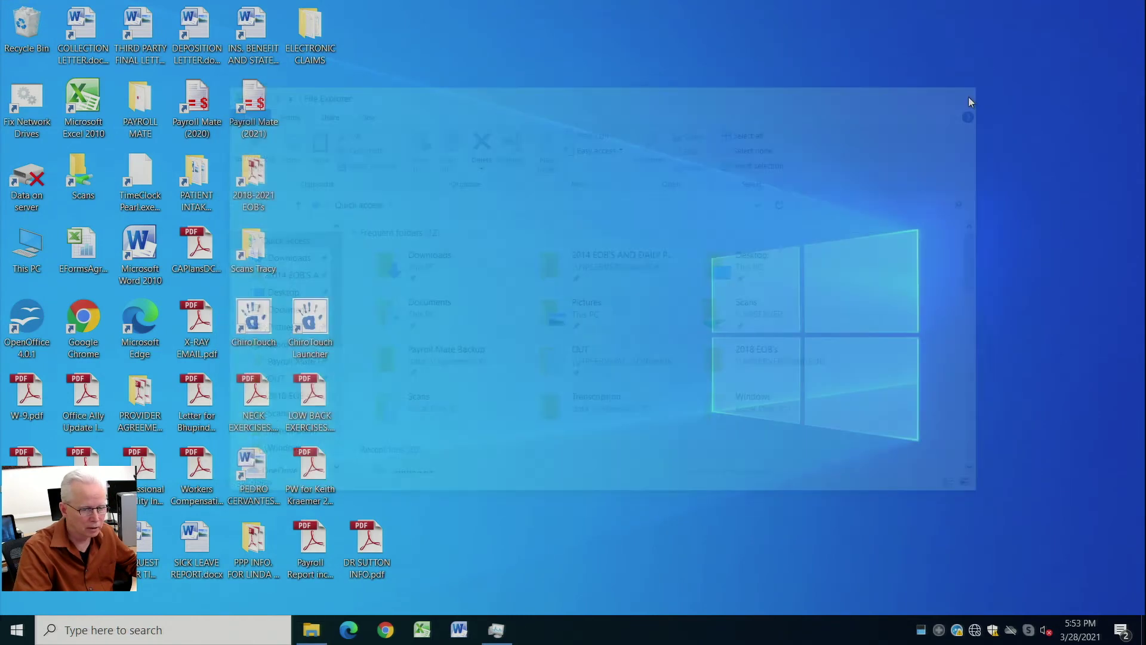
Check how quickly the context menus of two notification area icons respond, dismissing each one
{"action": "right_click", "coordinate": [958, 630]}
{"action": "left_click", "coordinate": [921, 515]}
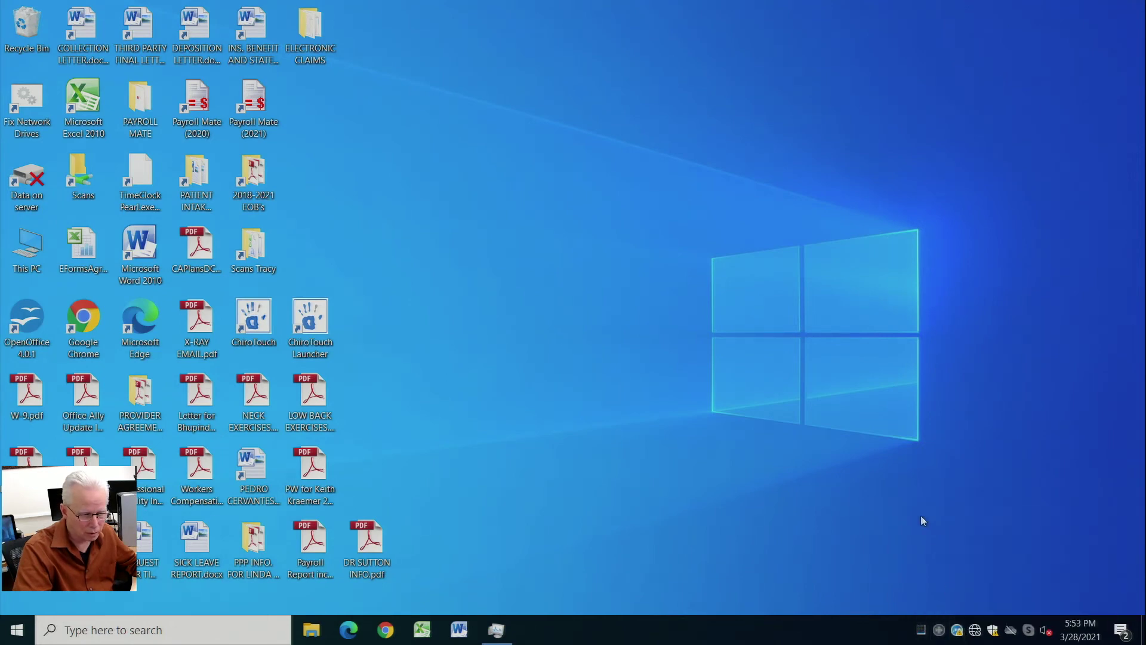
{"action": "right_click", "coordinate": [992, 630]}
{"action": "left_click", "coordinate": [887, 543]}
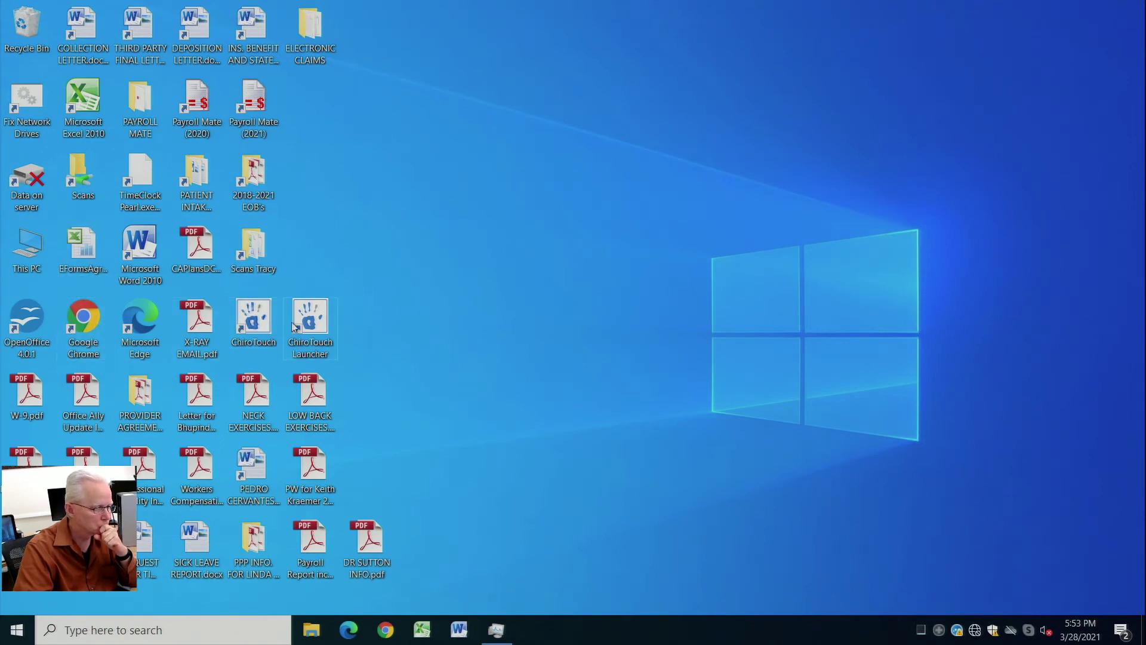
Bring back Task Manager, select Service Host: Cryptographic Services among the Windows processes and monitor its CPU and disk usage
{"action": "left_click", "coordinate": [496, 629]}
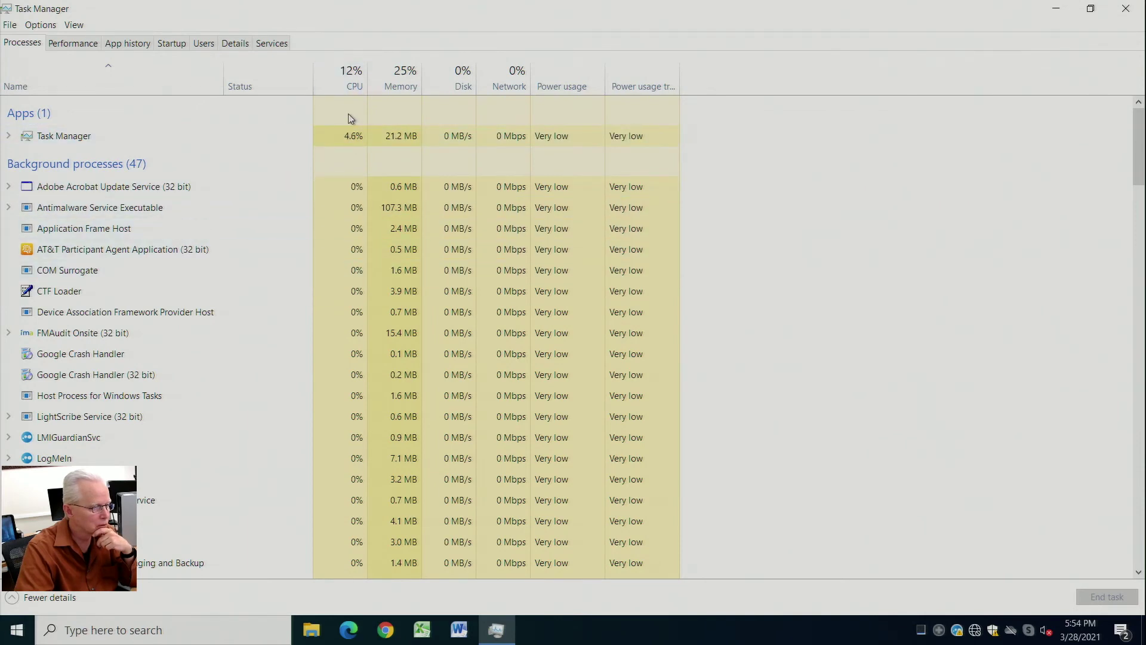
{"action": "scroll", "coordinate": [325, 167], "scroll_direction": "down", "scroll_amount": 4}
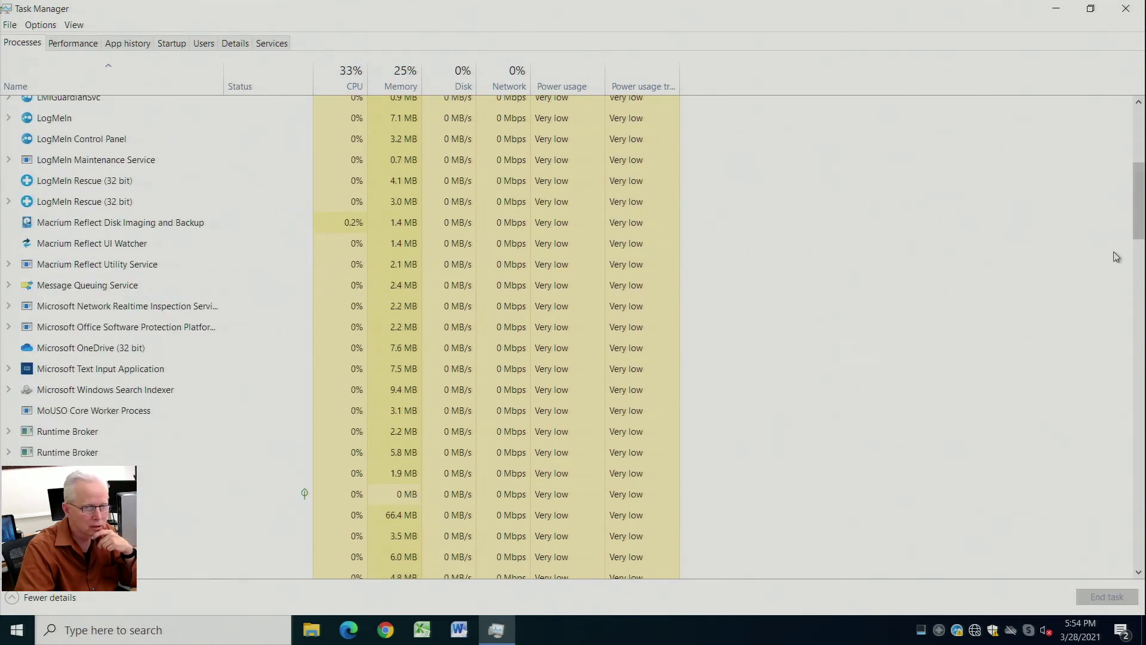
{"action": "left_click_drag", "start_coordinate": [1137, 218], "coordinate": [1124, 341]}
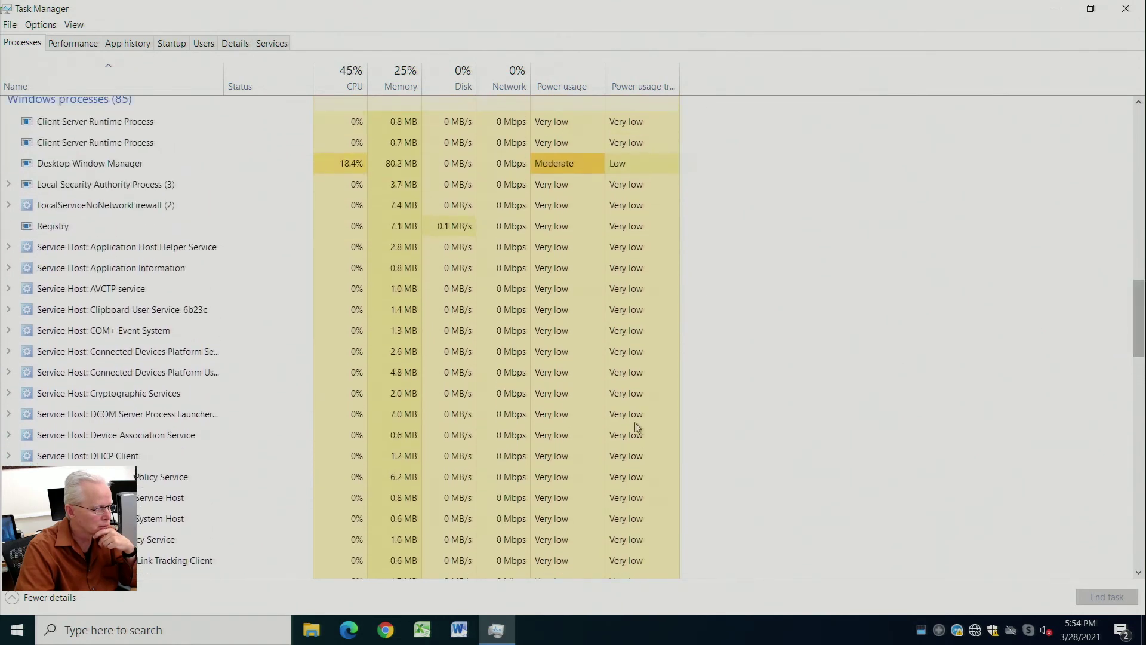
{"action": "left_click", "coordinate": [218, 400]}
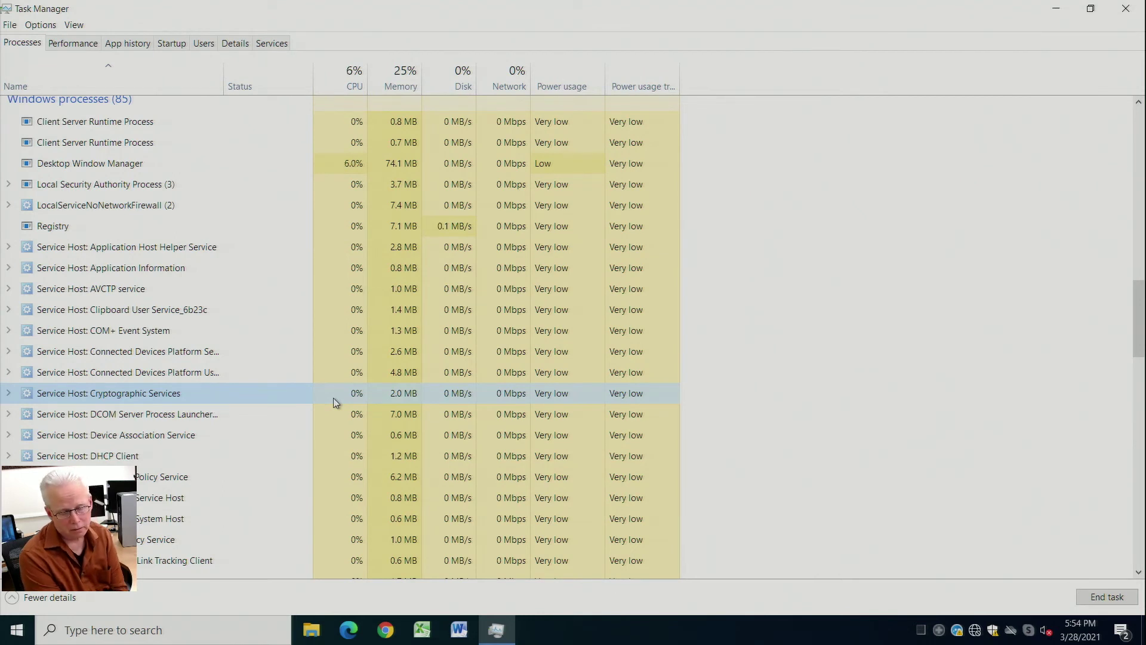
{"action": "scroll", "coordinate": [334, 402], "scroll_direction": "up", "scroll_amount": 1}
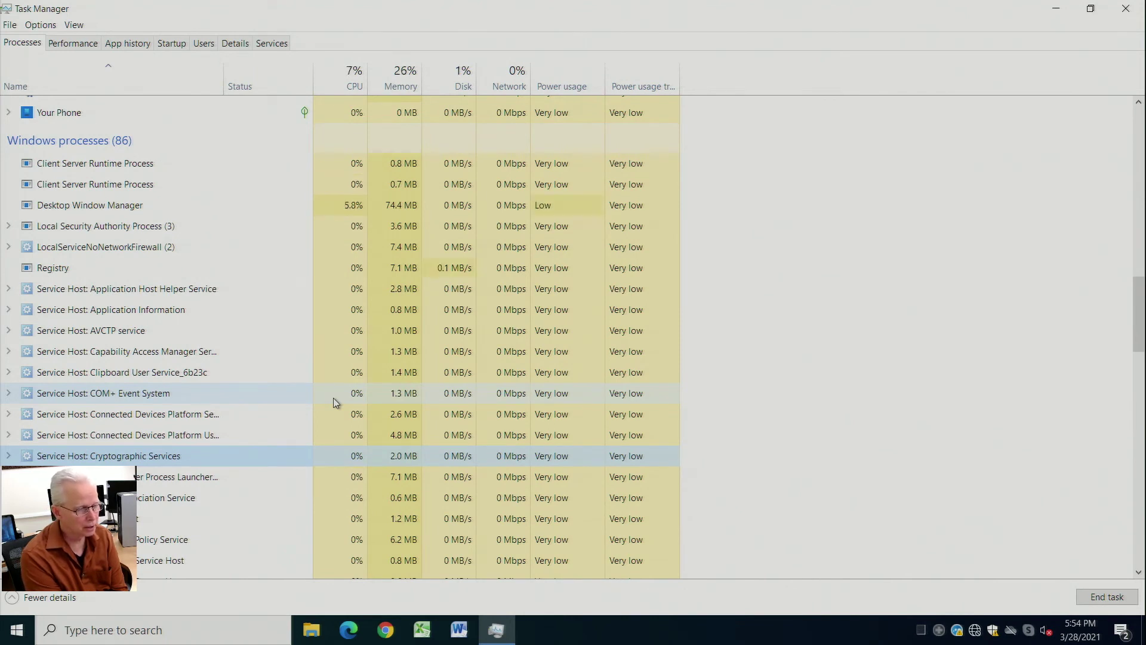
{"action": "scroll", "coordinate": [334, 403], "scroll_direction": "down", "scroll_amount": 1}
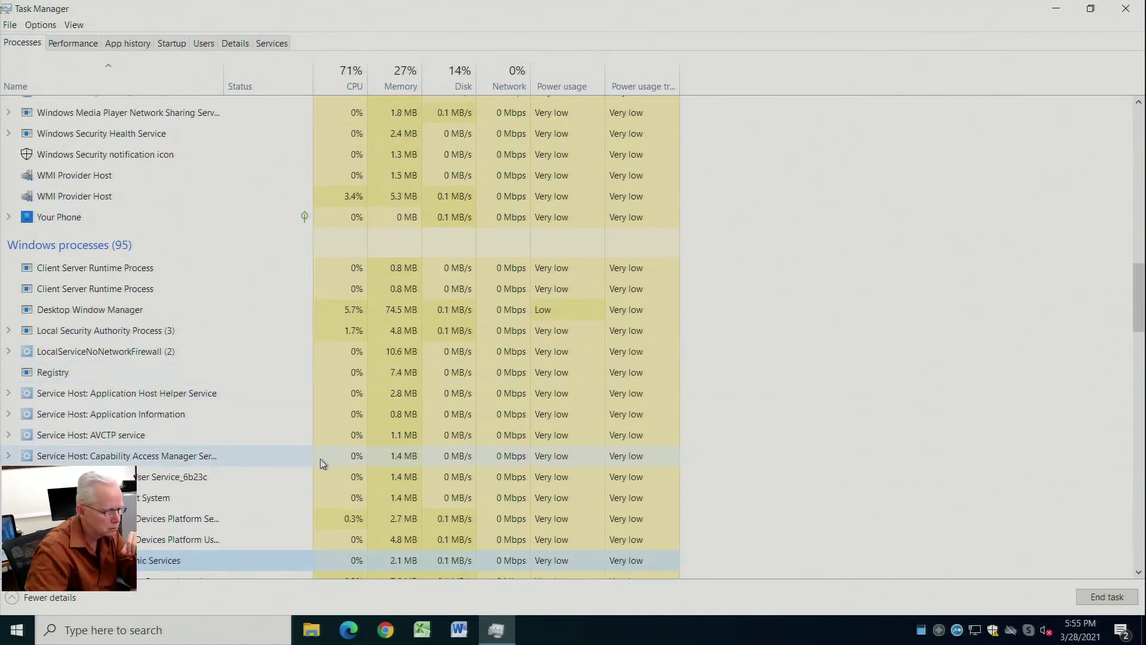
{"action": "scroll", "coordinate": [320, 459], "scroll_direction": "down", "scroll_amount": 1}
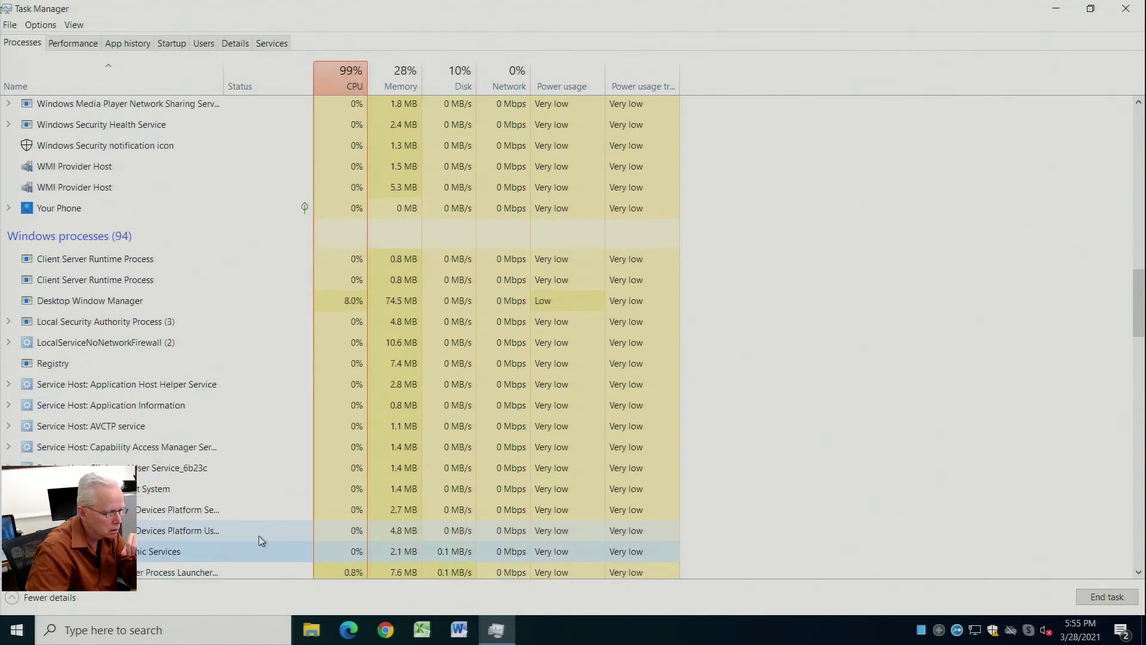
{"action": "scroll", "coordinate": [307, 558], "scroll_direction": "down", "scroll_amount": 3}
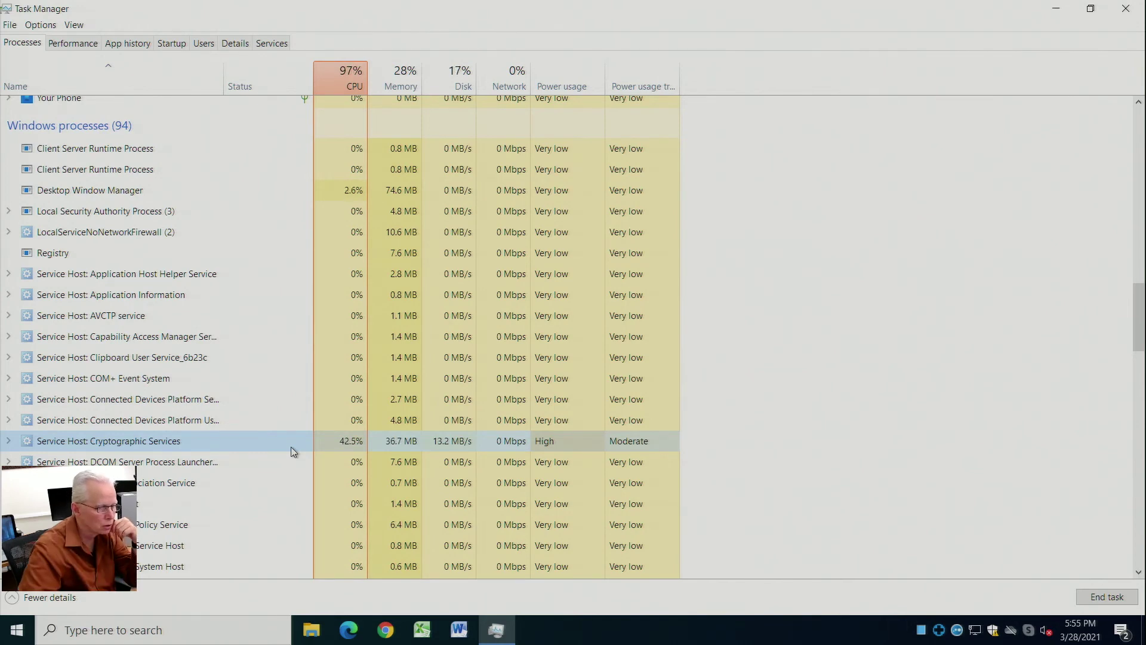
Test the response under load by opening the Start menu and launching Microsoft Word, and close both again
{"action": "left_click", "coordinate": [19, 639]}
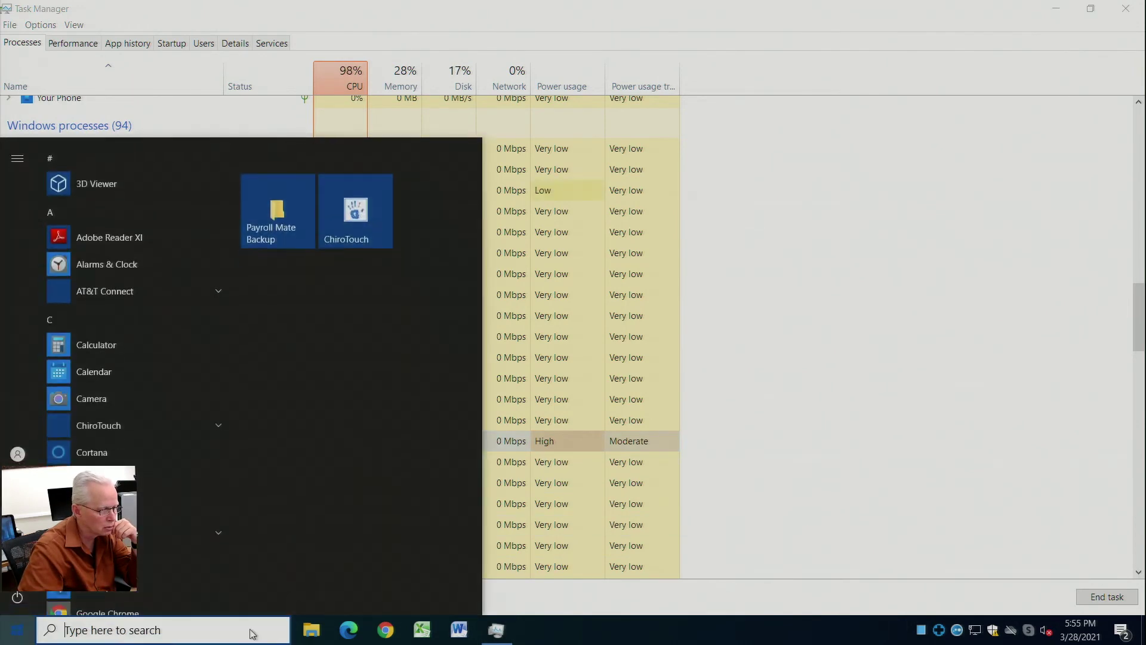
{"action": "left_click", "coordinate": [955, 484]}
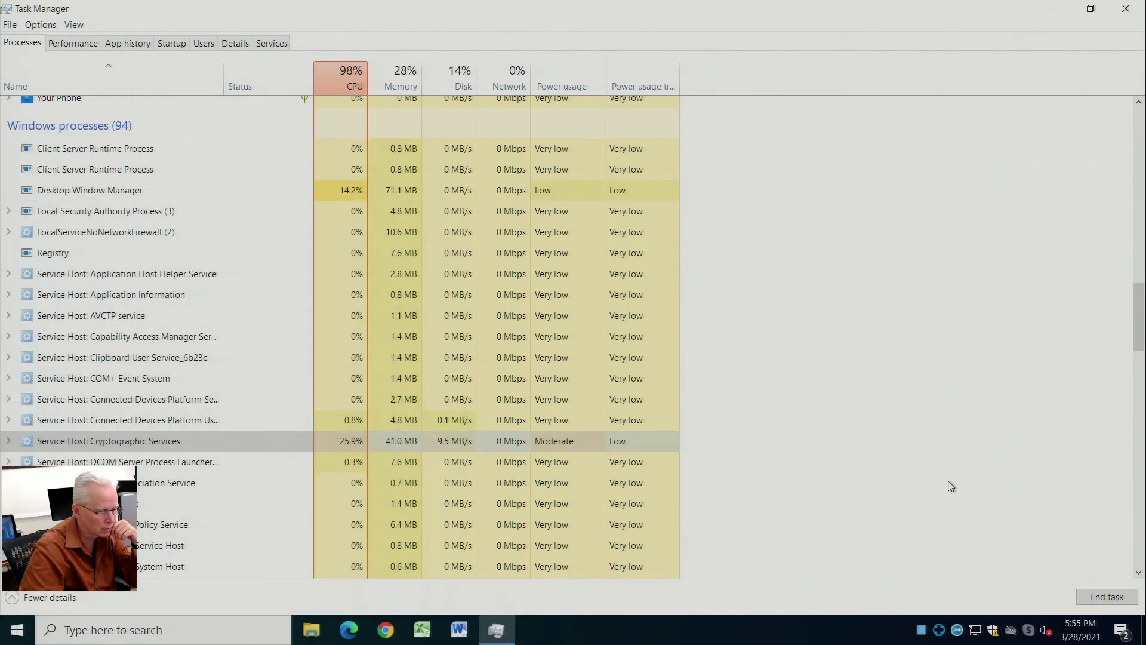
{"action": "left_click", "coordinate": [458, 629]}
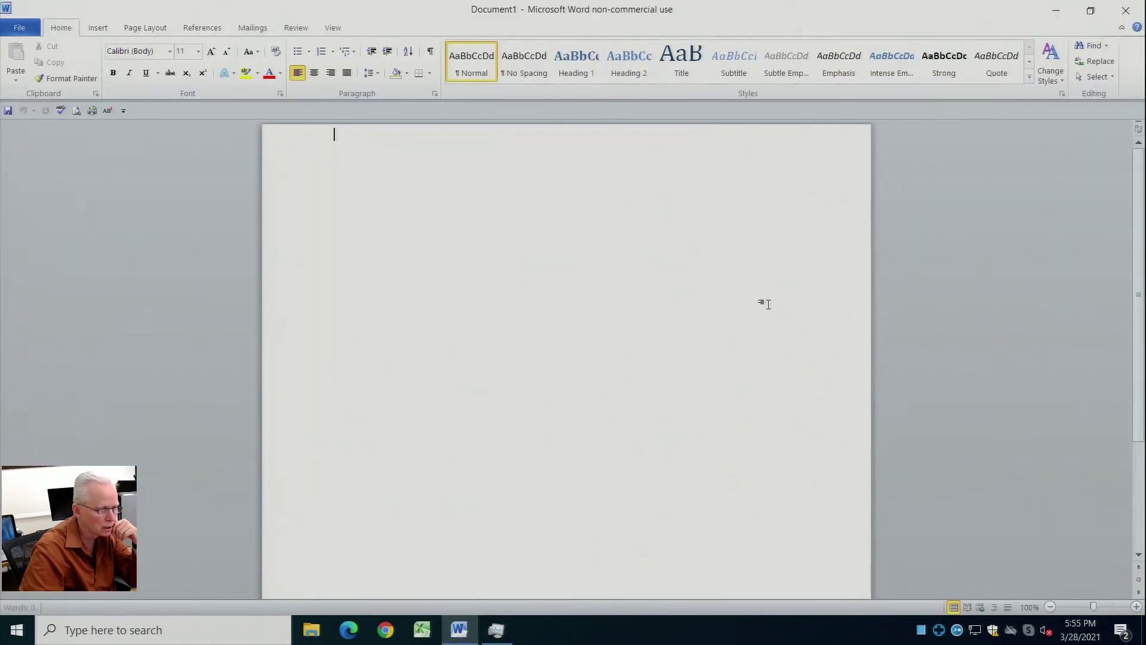
{"action": "left_click", "coordinate": [1125, 10]}
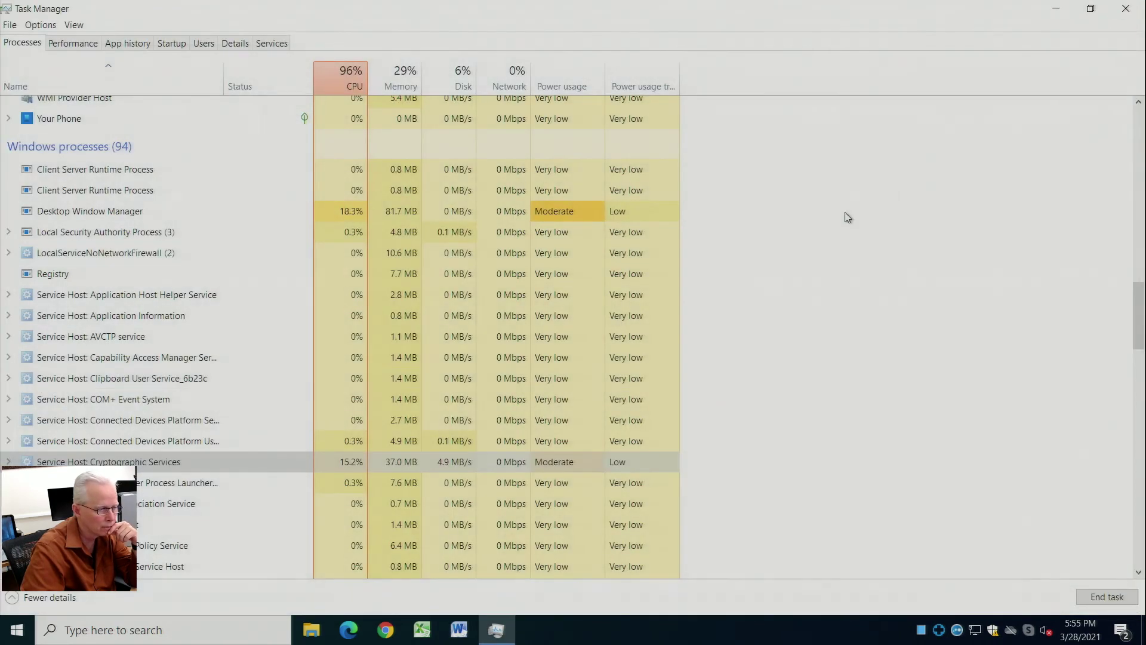
Launch Google Chrome and load office.com to test how quickly web pages open
{"action": "left_click", "coordinate": [394, 630]}
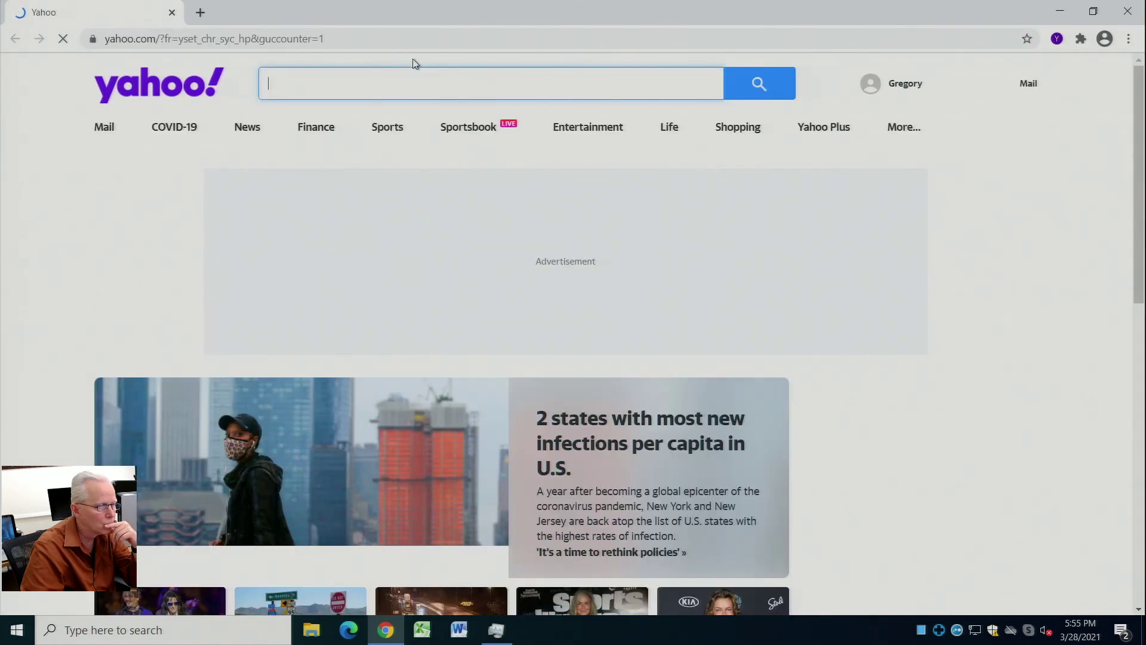
{"action": "left_click", "coordinate": [403, 40]}
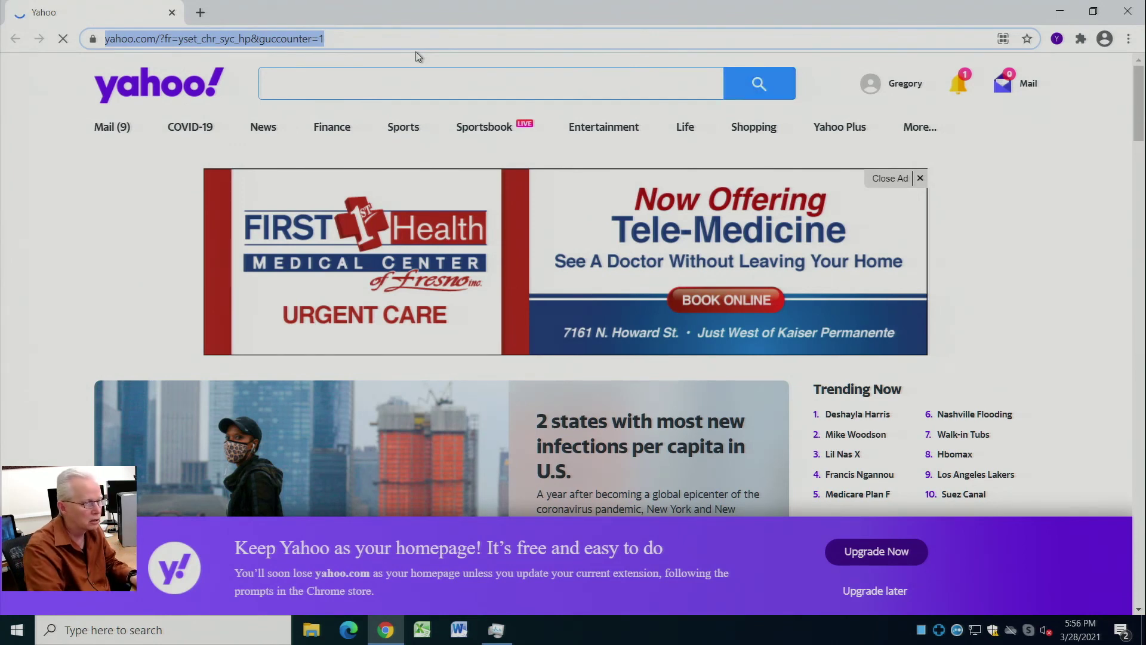
{"action": "type", "text": "offic.co"}
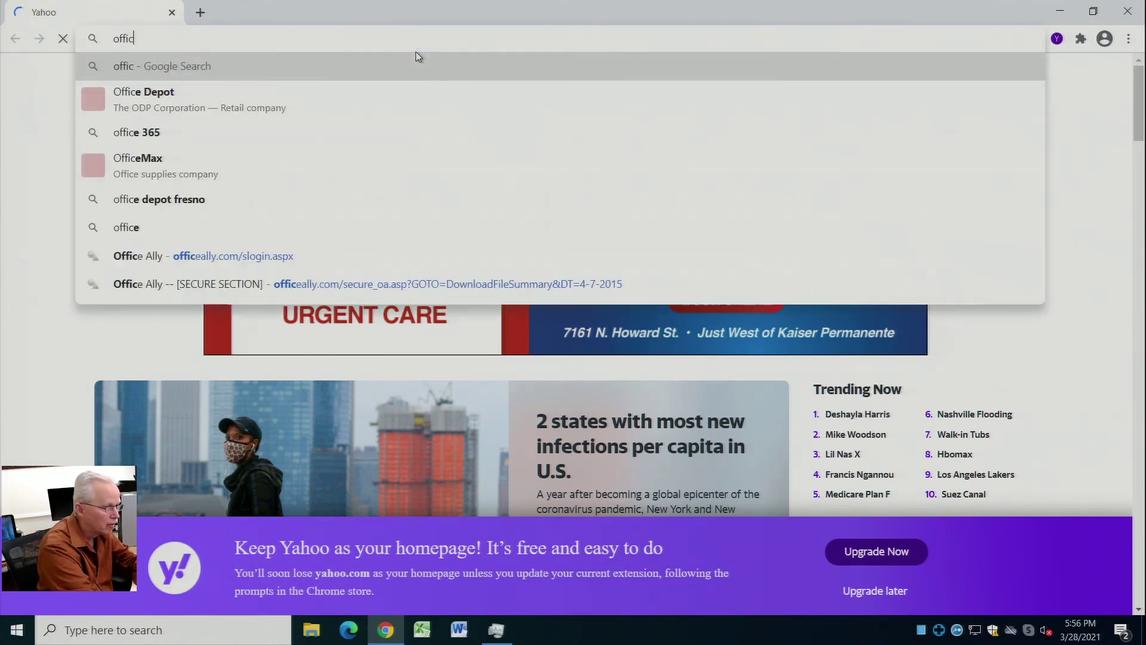
{"action": "key", "text": "BackSpace"}
{"action": "key", "text": "BackSpace"}
{"action": "key", "text": "BackSpace"}
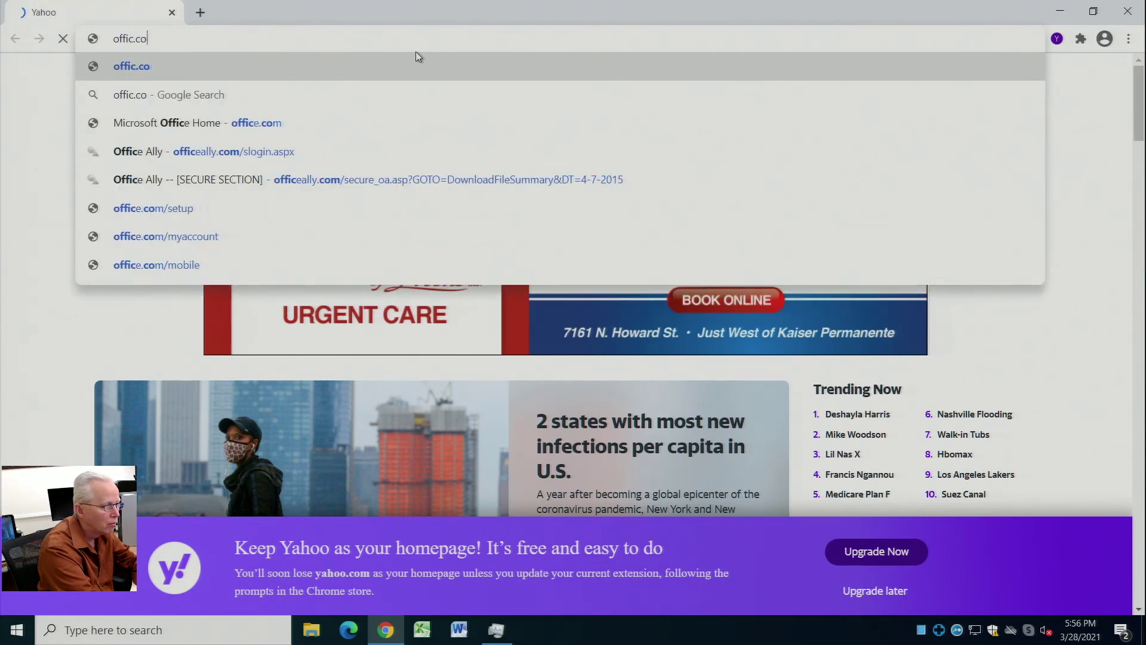
{"action": "type", "text": "e.com"}
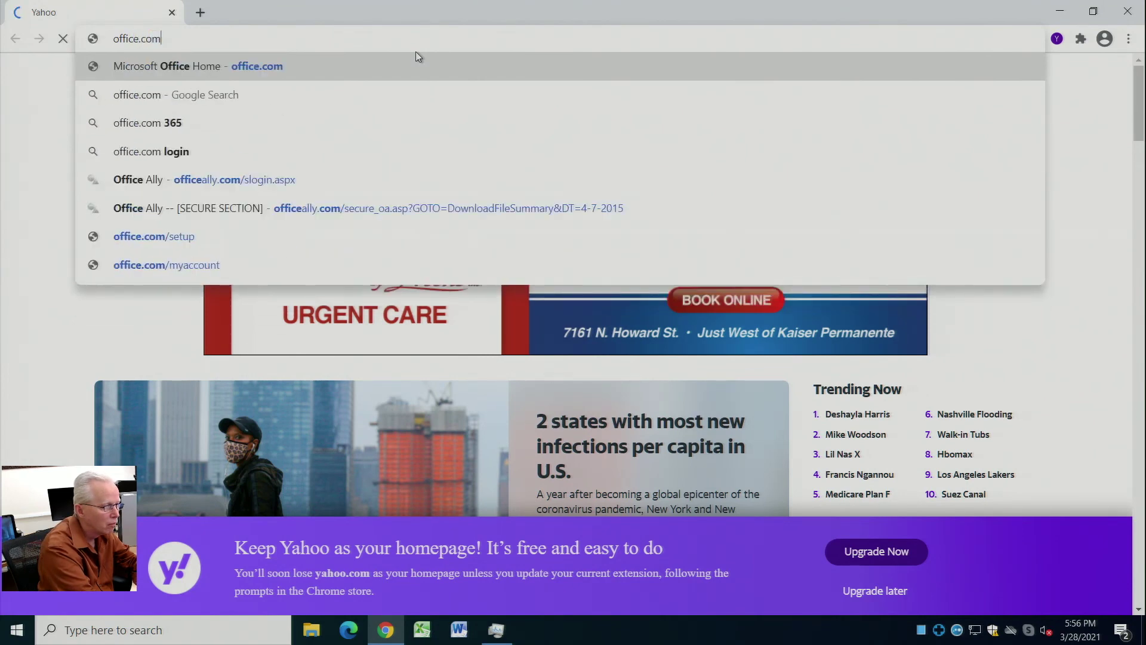
{"action": "key", "text": "Return"}
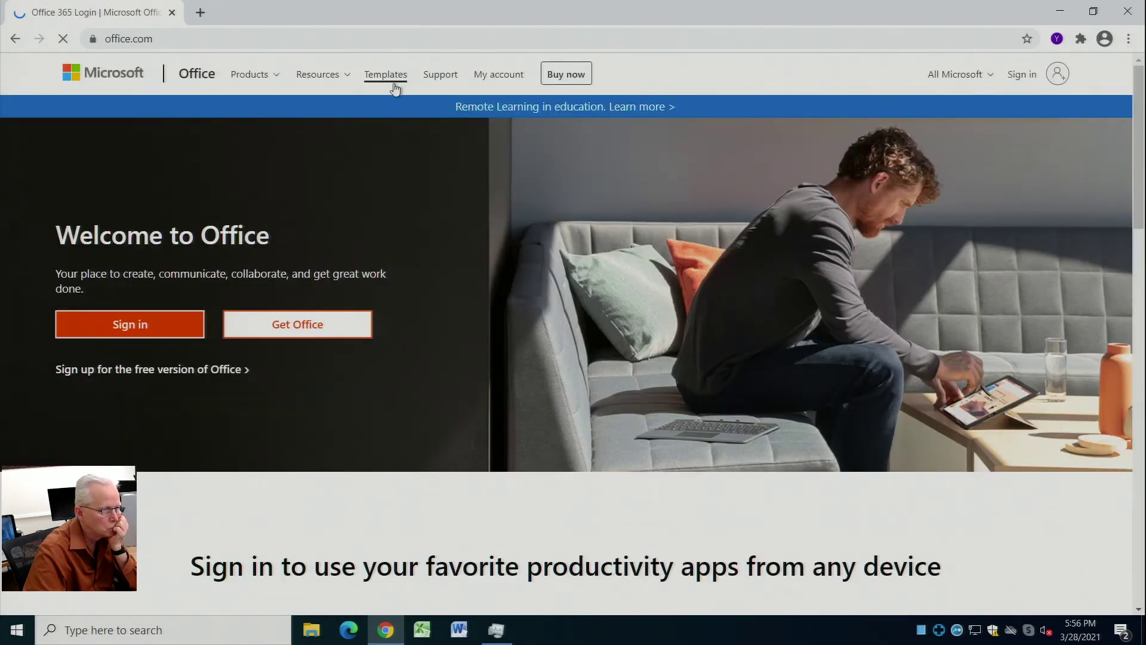
{"action": "left_click", "coordinate": [258, 39]}
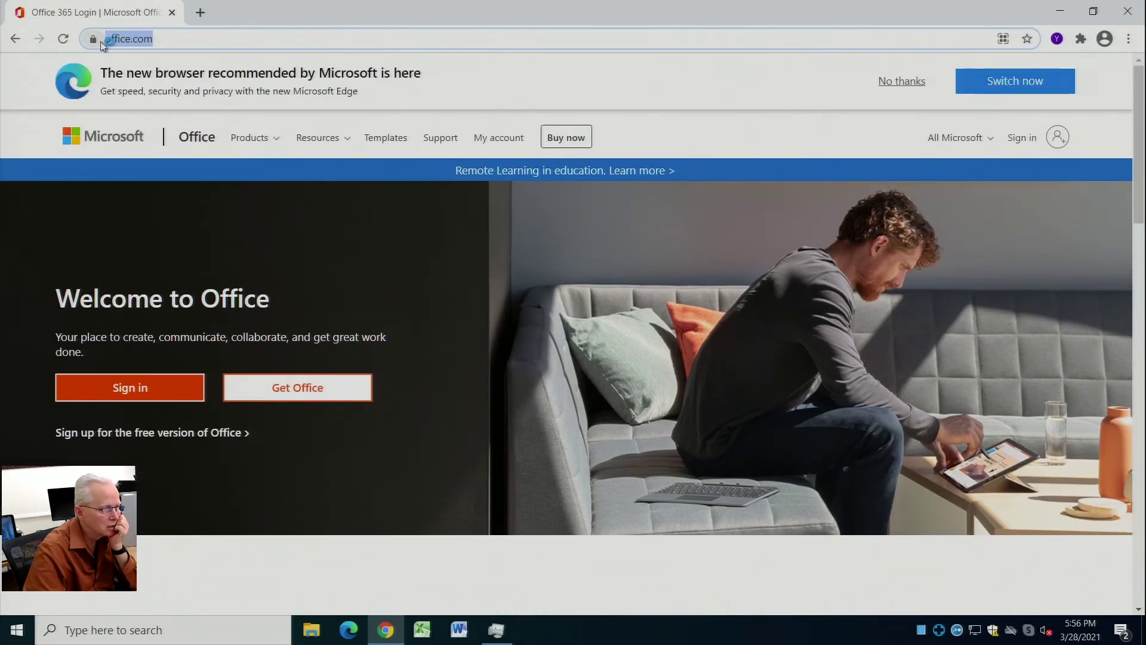
{"action": "left_click", "coordinate": [183, 41]}
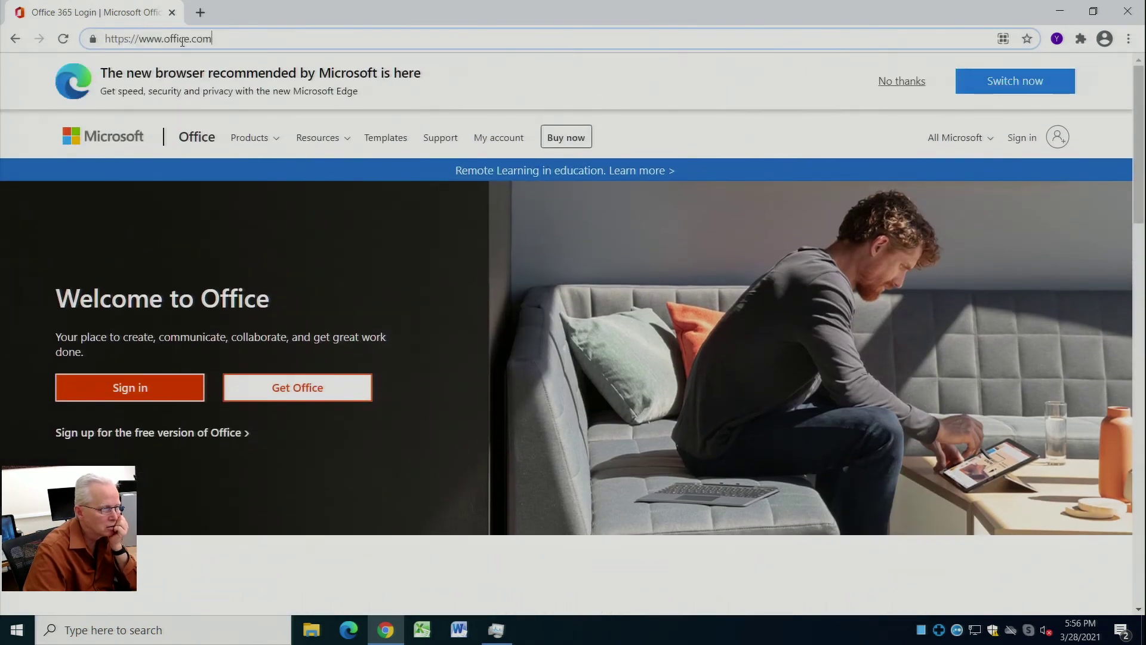
Switch back to Task Manager and recheck the CPU usage of Service Host: Cryptographic Services
{"action": "left_click", "coordinate": [497, 631]}
{"action": "left_click", "coordinate": [325, 466]}
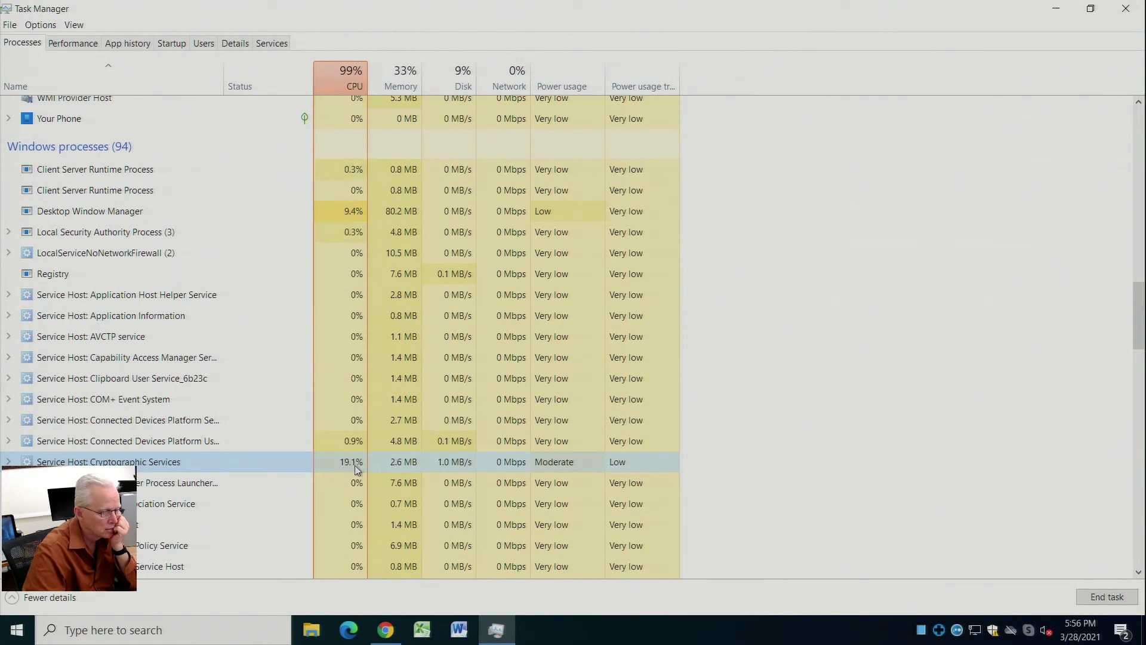
{"action": "left_click", "coordinate": [521, 638]}
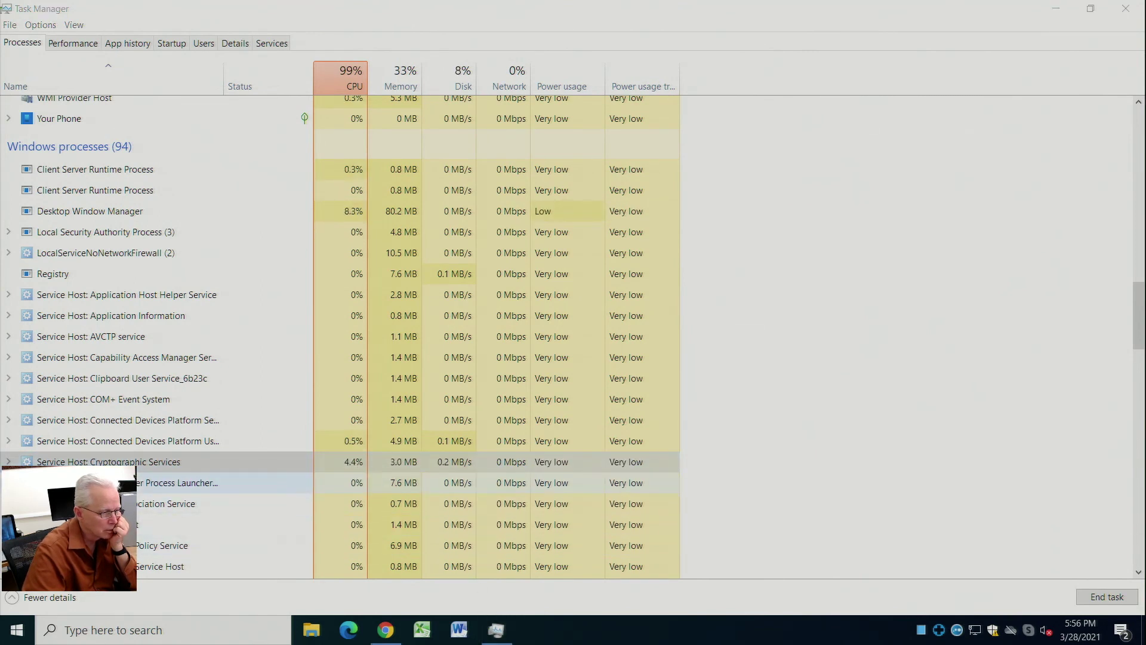
Expand Service Host: Cryptographic Services and go to the details of its svchost.exe process with PID 2504
{"action": "double_click", "coordinate": [90, 462]}
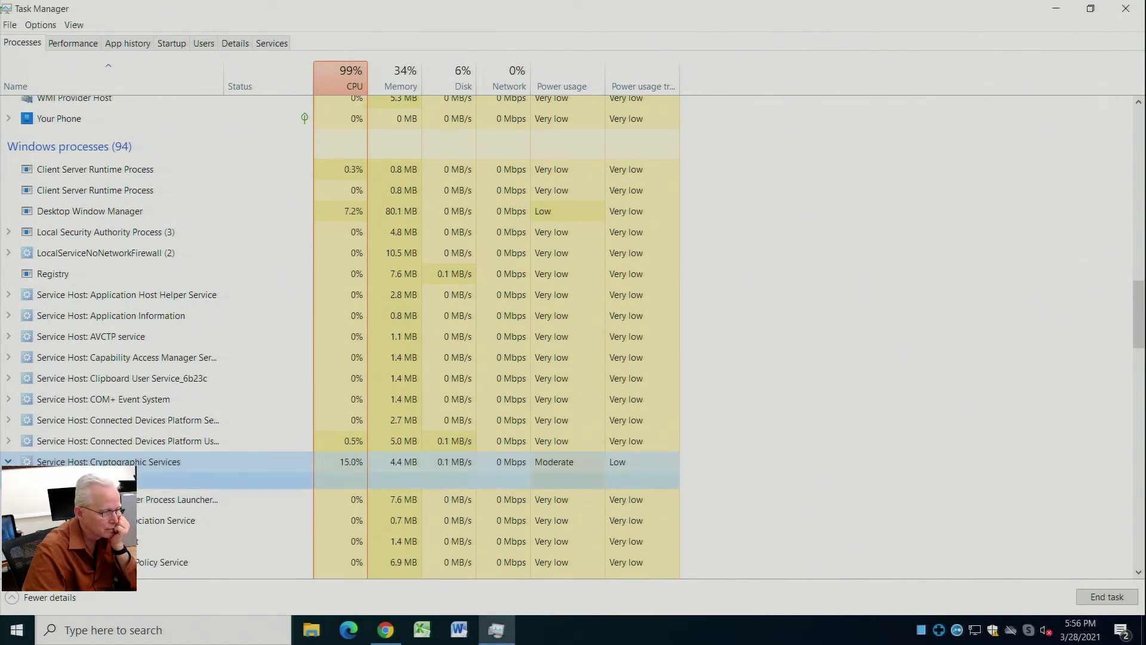
{"action": "right_click", "coordinate": [89, 481]}
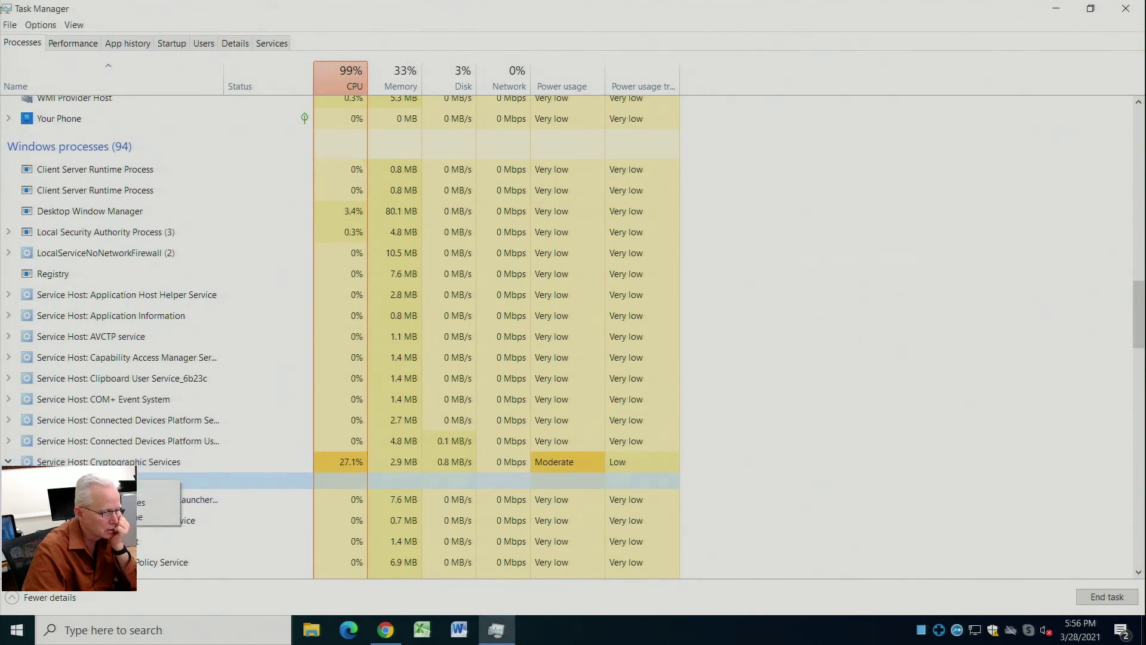
{"action": "right_click", "coordinate": [53, 462]}
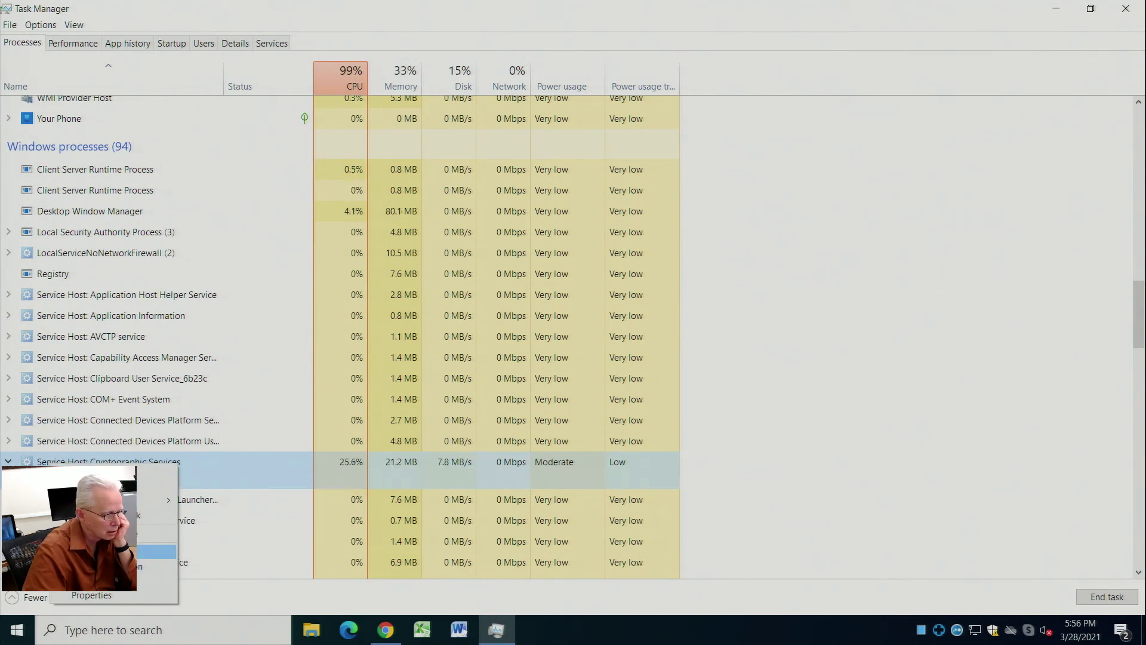
{"action": "left_click", "coordinate": [157, 551]}
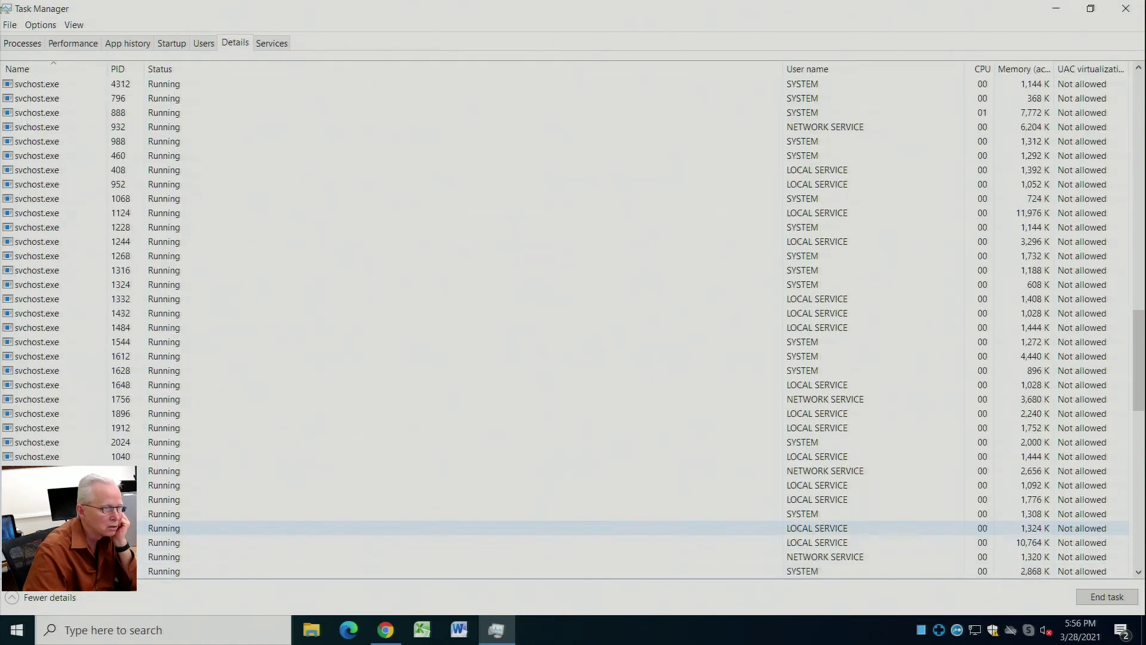
{"action": "scroll", "coordinate": [365, 404], "scroll_direction": "down", "scroll_amount": 6}
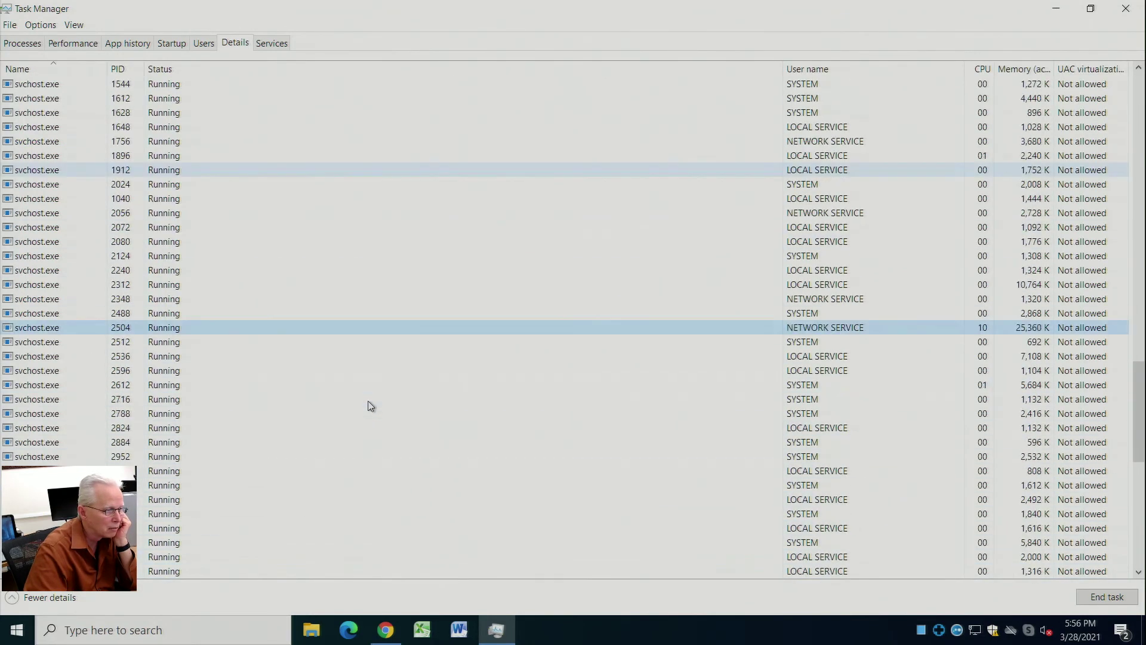
Check the priority setting and CPU usage of the svchost.exe process with PID 2504
{"action": "right_click", "coordinate": [55, 332]}
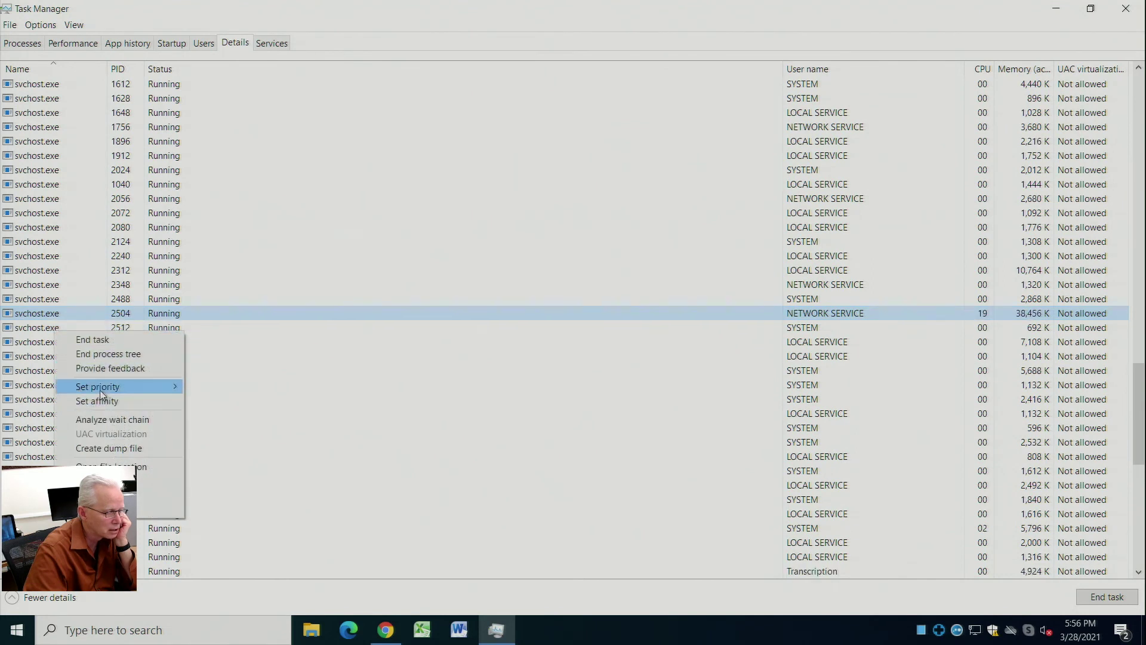
{"action": "mouse_move", "coordinate": [105, 391]}
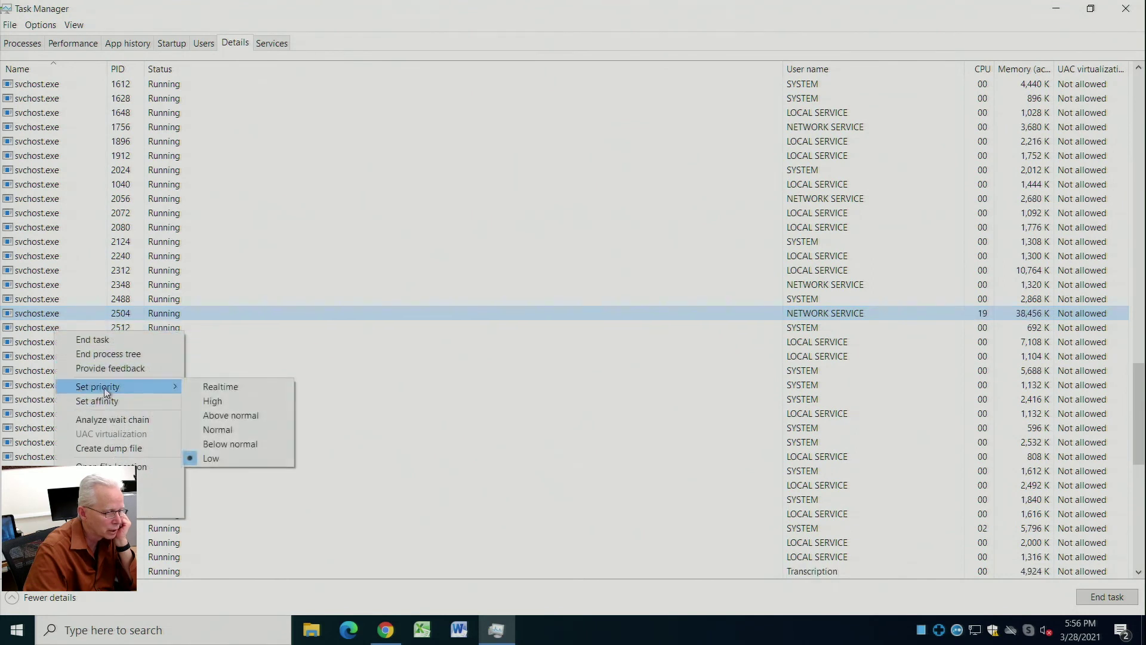
{"action": "left_click", "coordinate": [735, 318]}
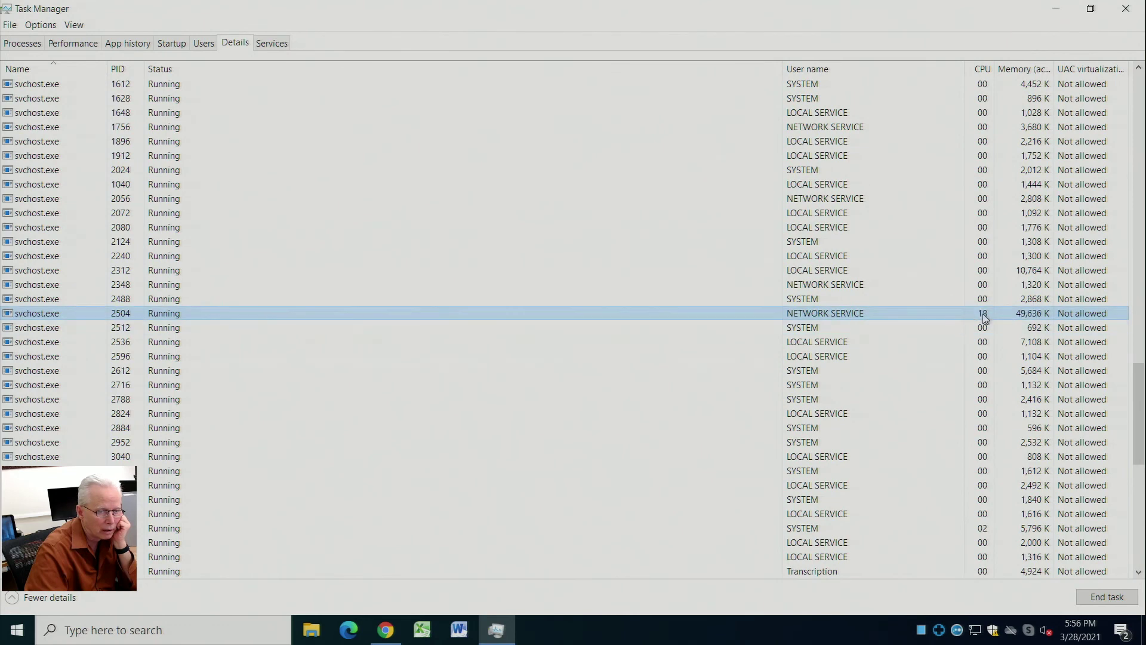
Close Task Manager and Google Chrome, and bring up the Start menu's power control
{"action": "left_click", "coordinate": [1126, 8]}
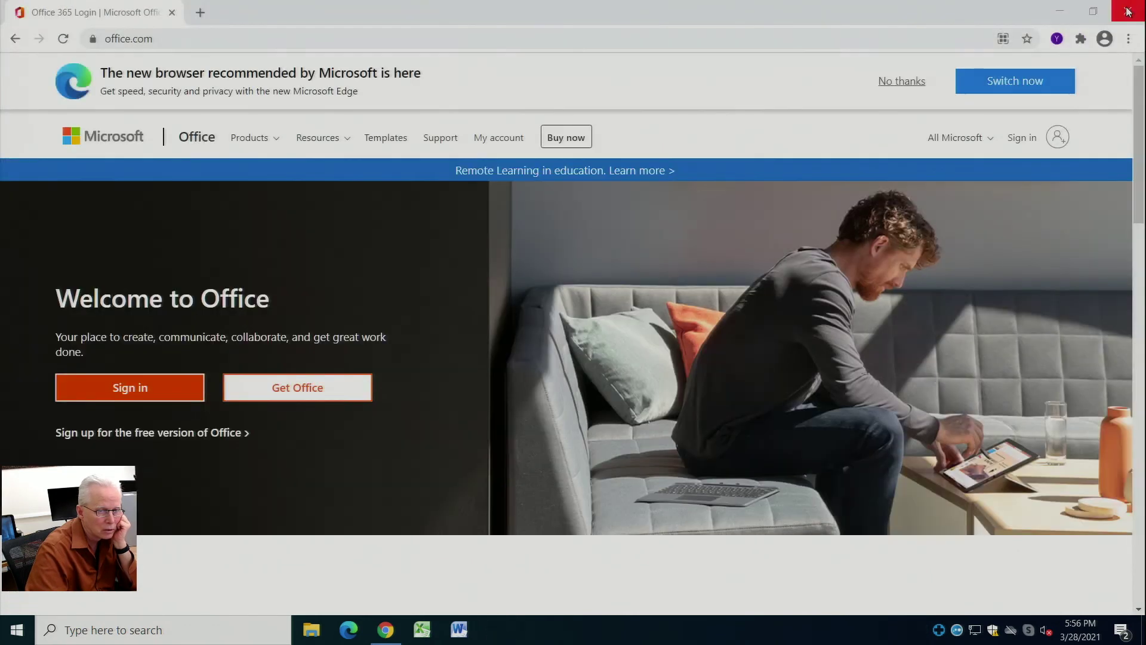
{"action": "left_click", "coordinate": [1125, 13]}
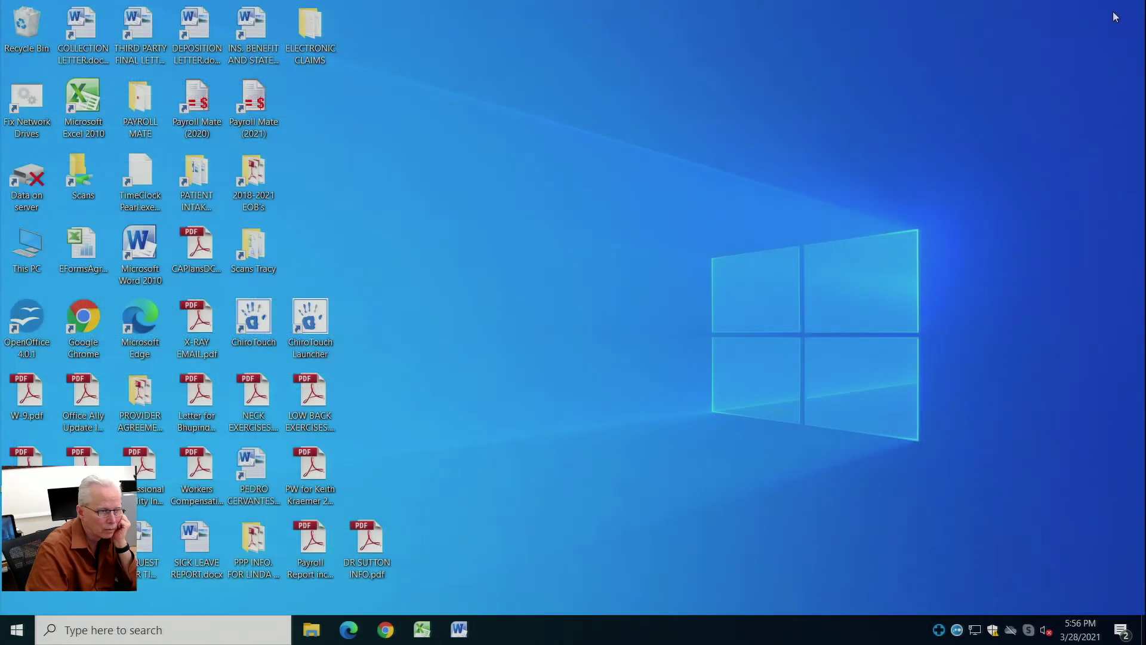
{"action": "left_click", "coordinate": [18, 633]}
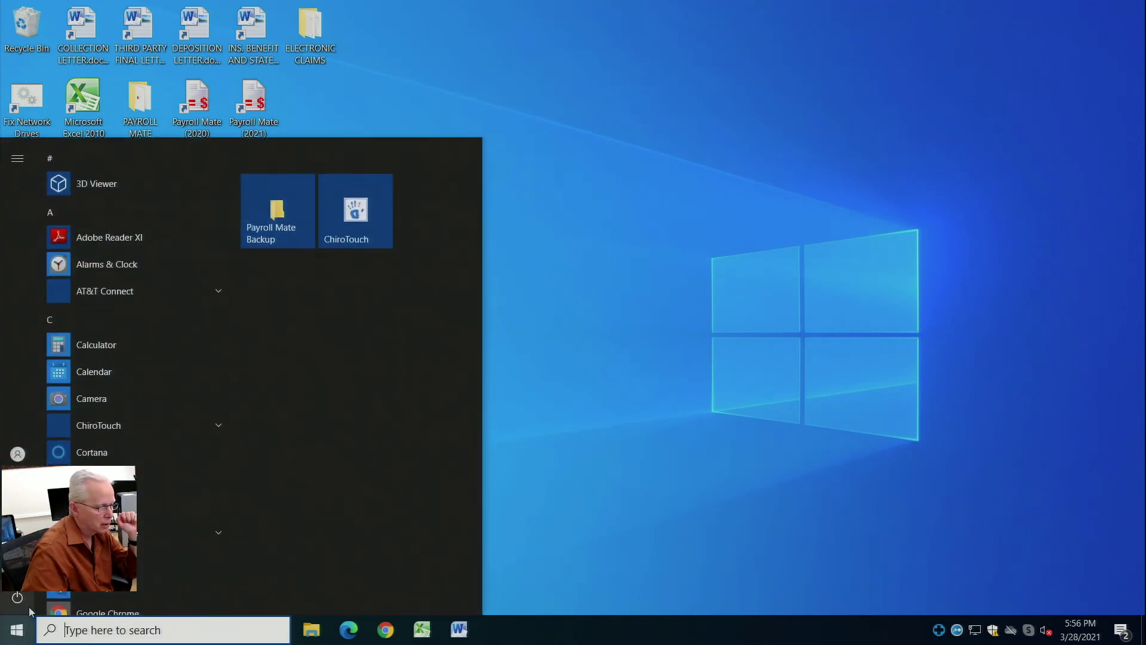
{"action": "mouse_move", "coordinate": [22, 598]}
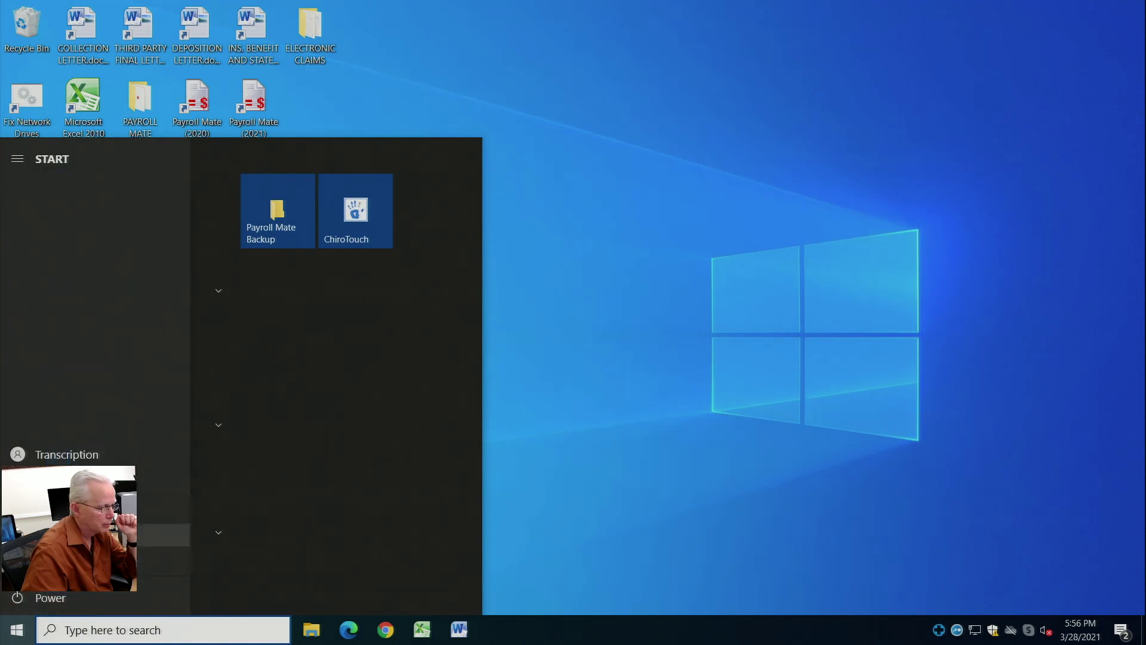